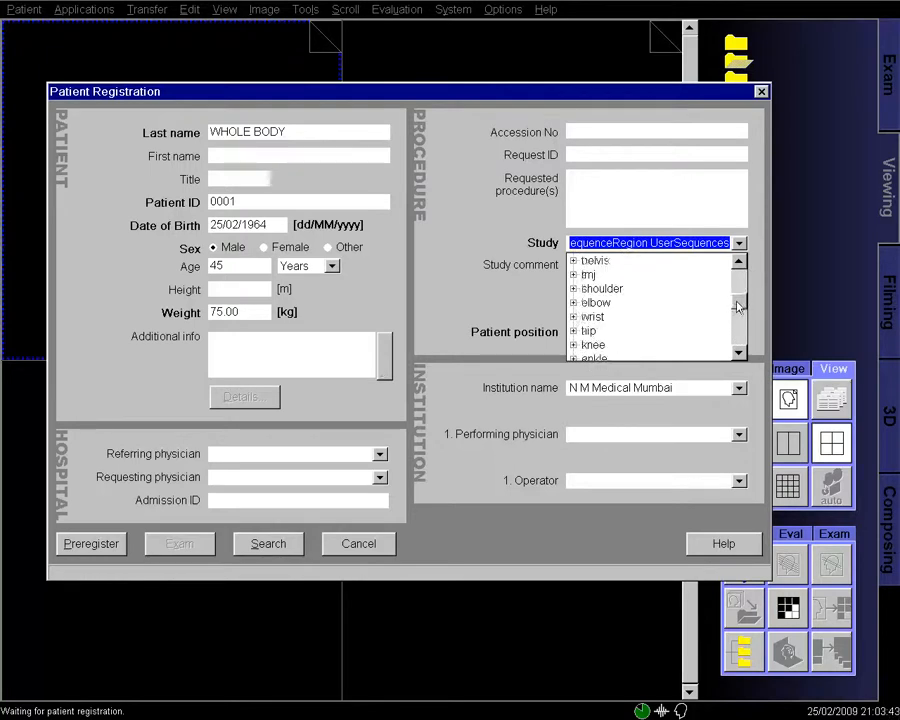
# - Register the patient for the metastasis-evaluation general study, Head First - Supine, and confirm
pyautogui.click(664, 318)
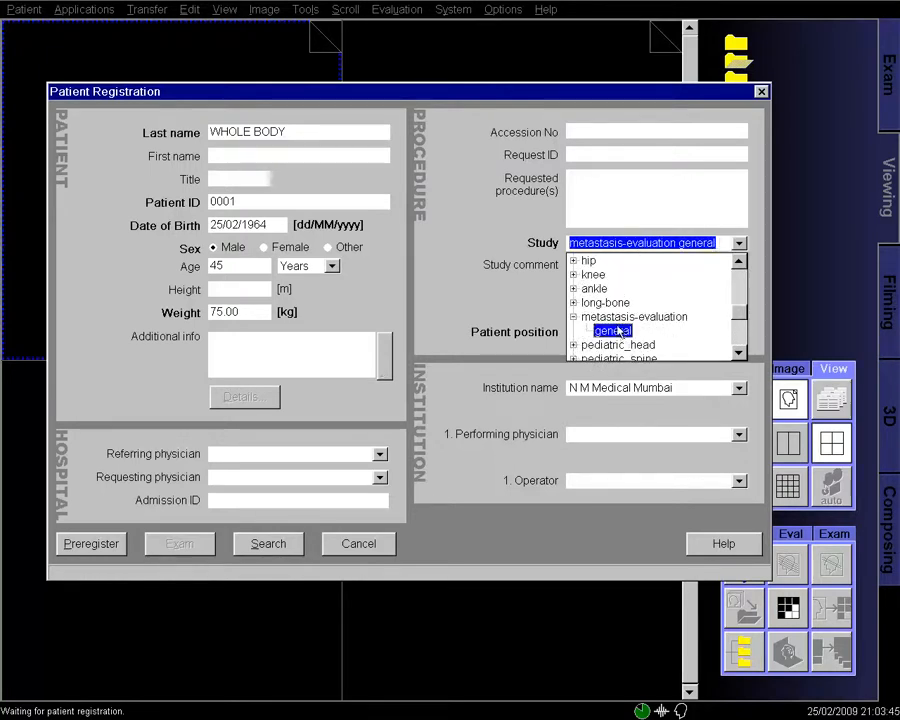
pyautogui.click(667, 331)
pyautogui.click(715, 337)
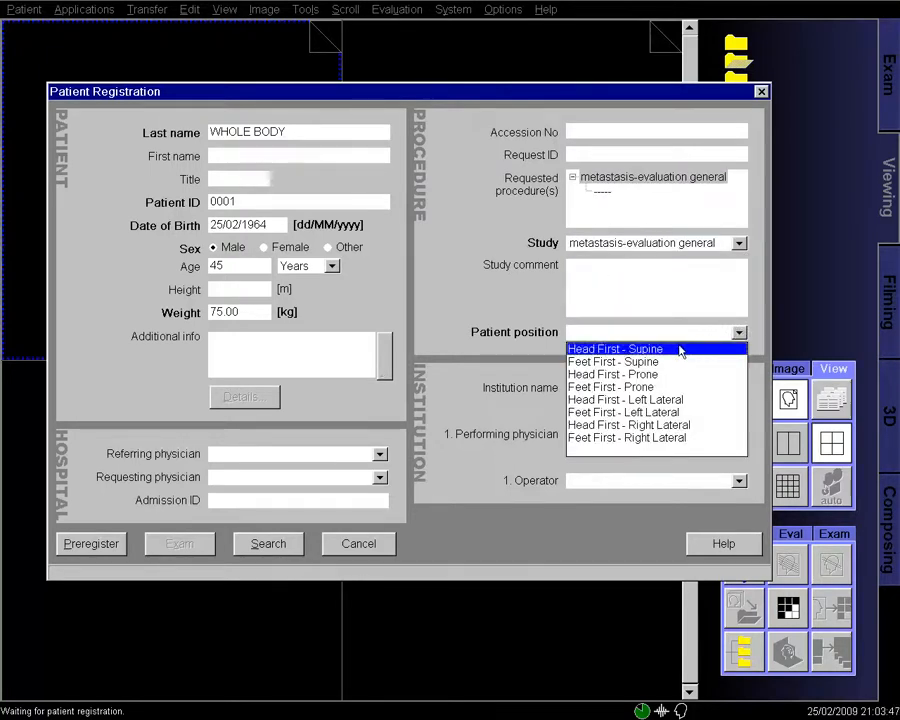
pyautogui.click(624, 347)
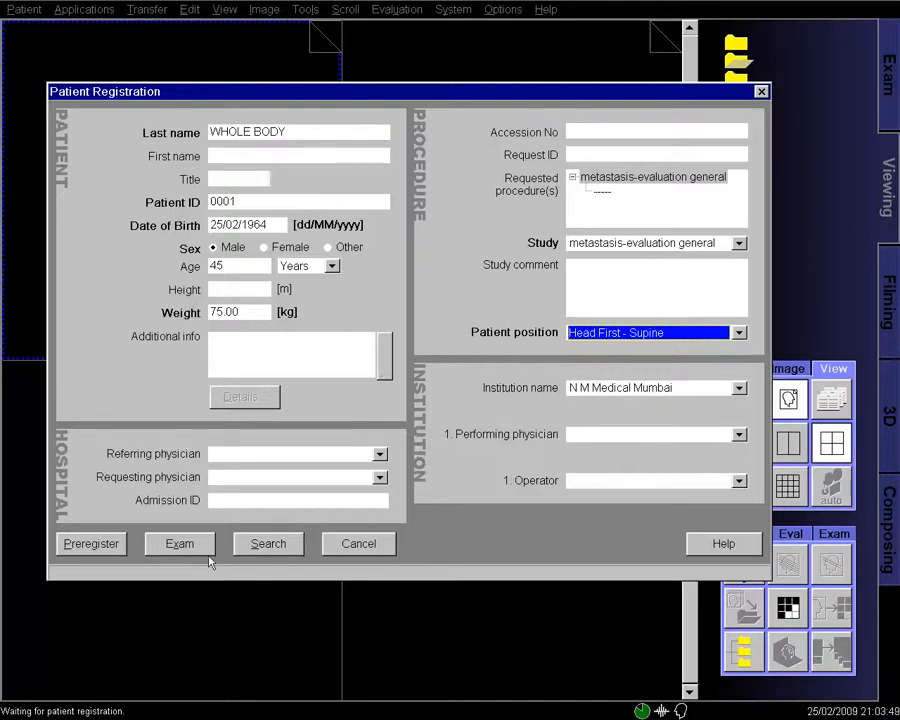
pyautogui.click(161, 543)
pyautogui.click(268, 417)
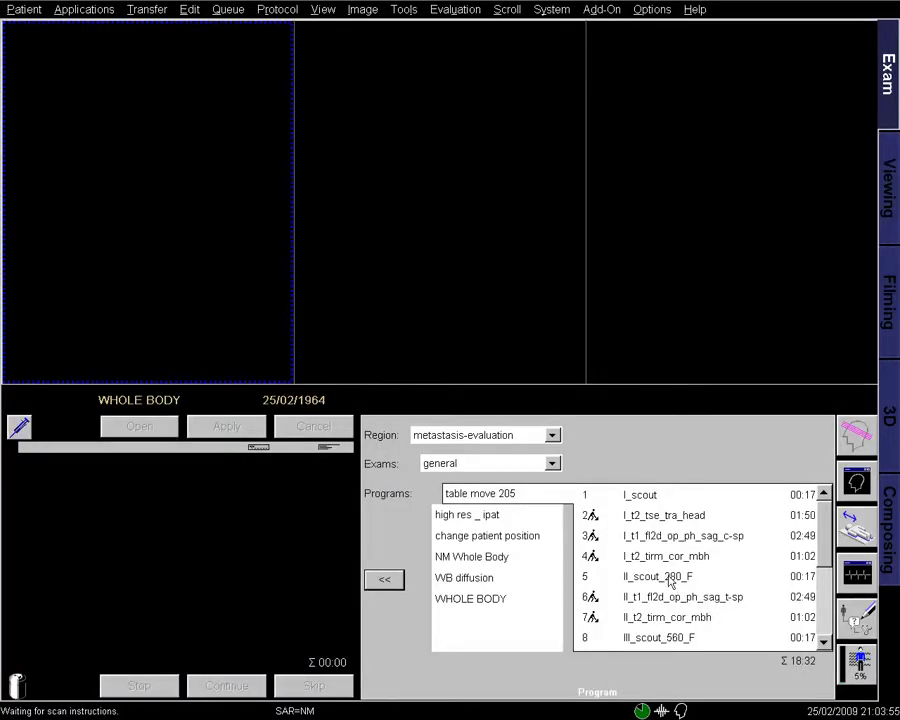
# - Queue the WHOLE BODY program and accept the automatic table move to start scanning
pyautogui.click(461, 600)
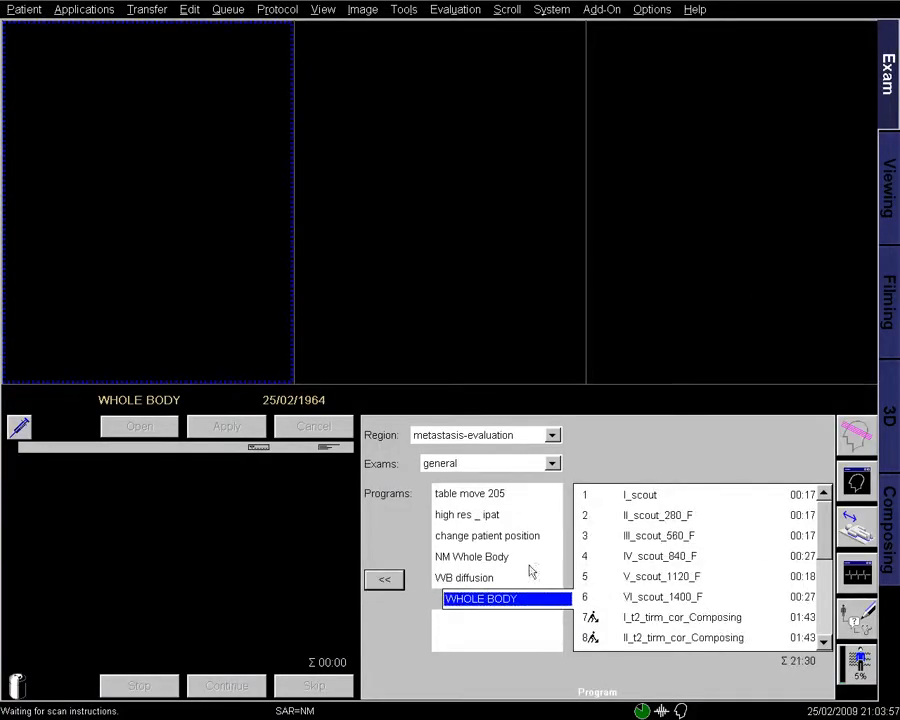
pyautogui.click(385, 581)
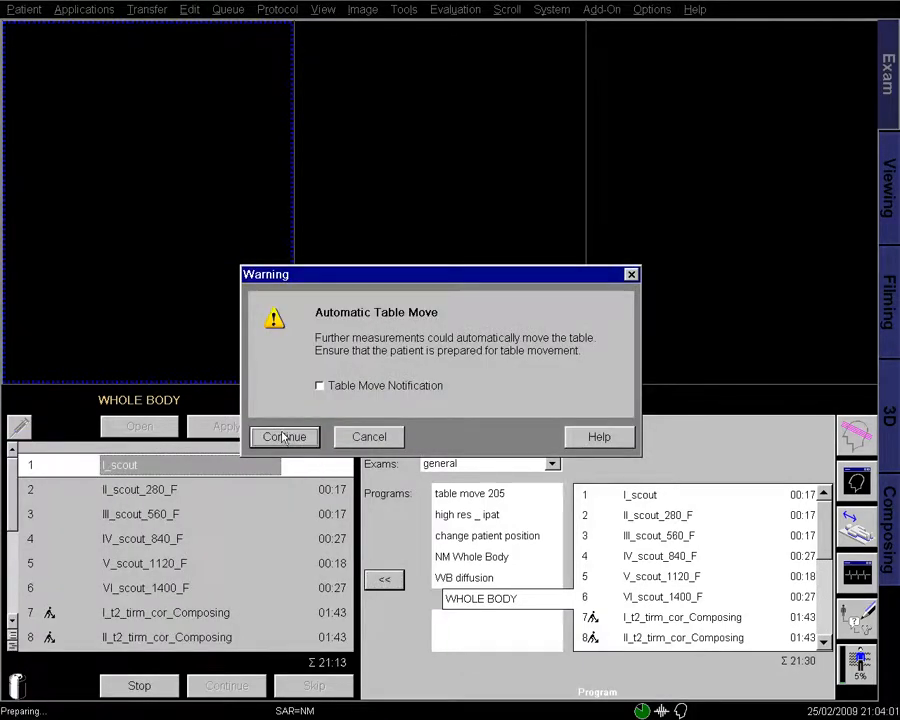
pyautogui.click(289, 433)
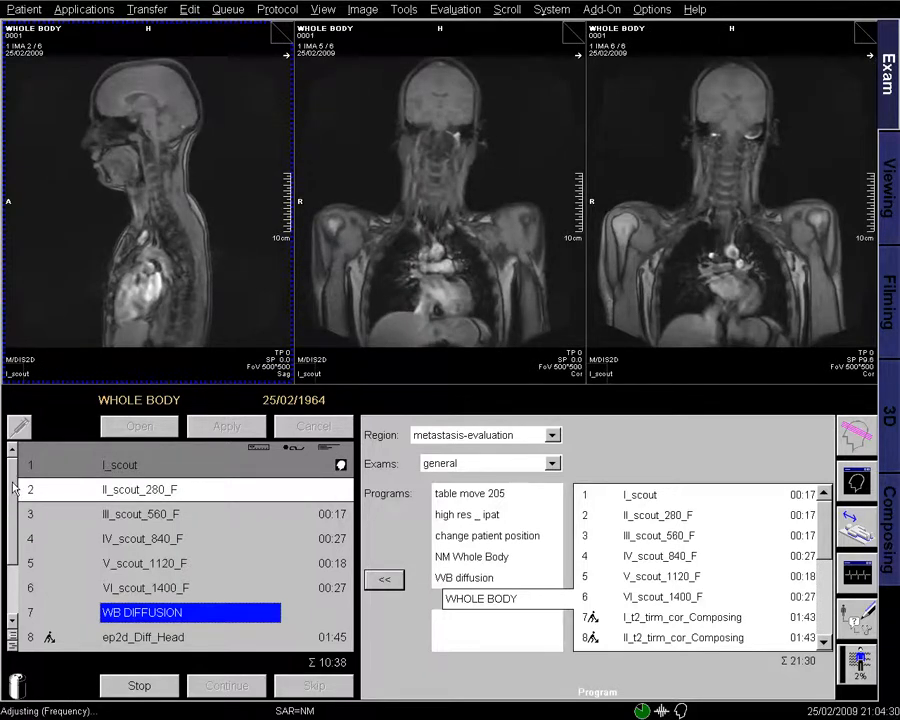
# - Page through the first scout, then II_scout_280_F in the left and middle viewers
pyautogui.click(284, 32)
pyautogui.click(284, 32)
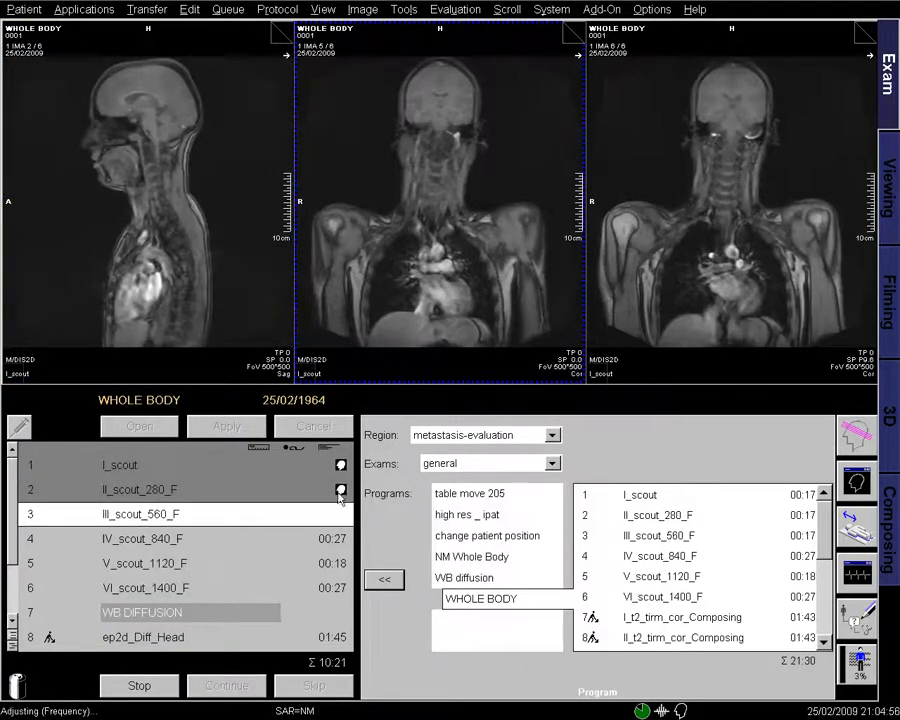
pyautogui.moveTo(340, 495); pyautogui.dragTo(243, 345)
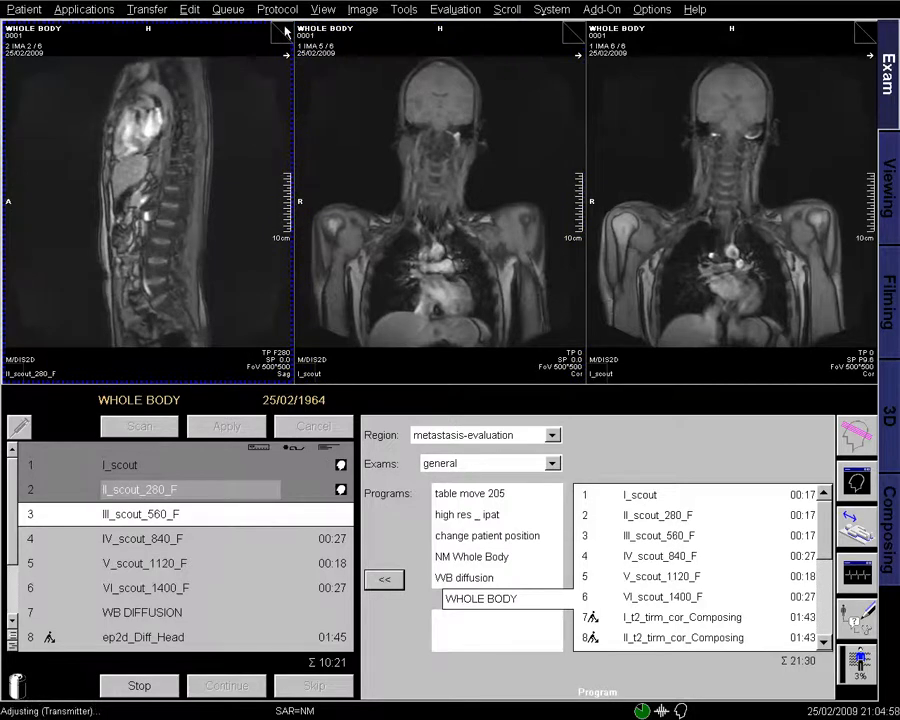
pyautogui.click(284, 32)
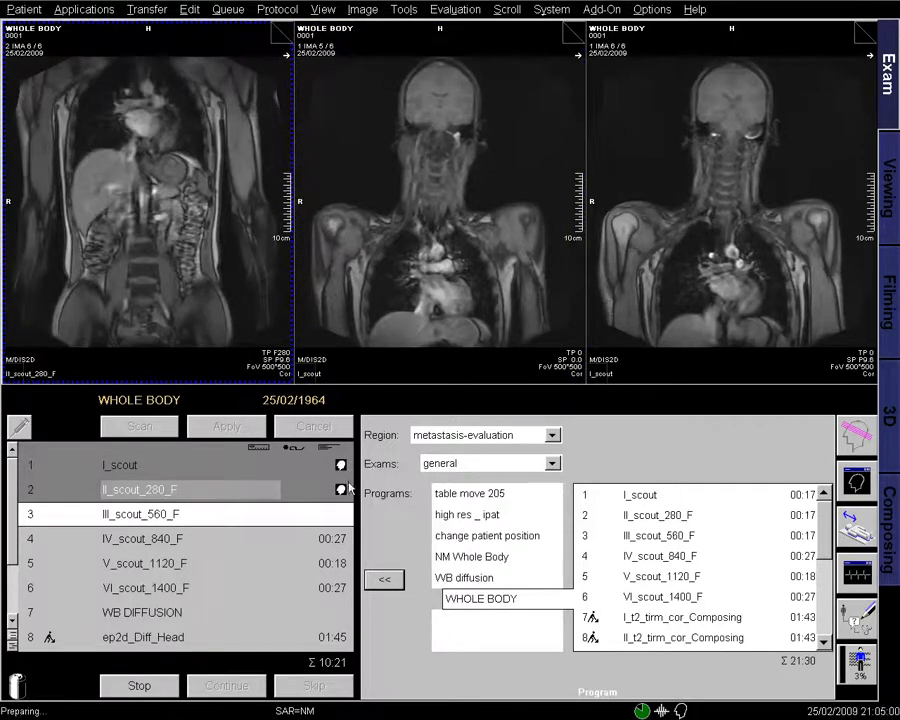
pyautogui.moveTo(343, 494); pyautogui.dragTo(543, 88)
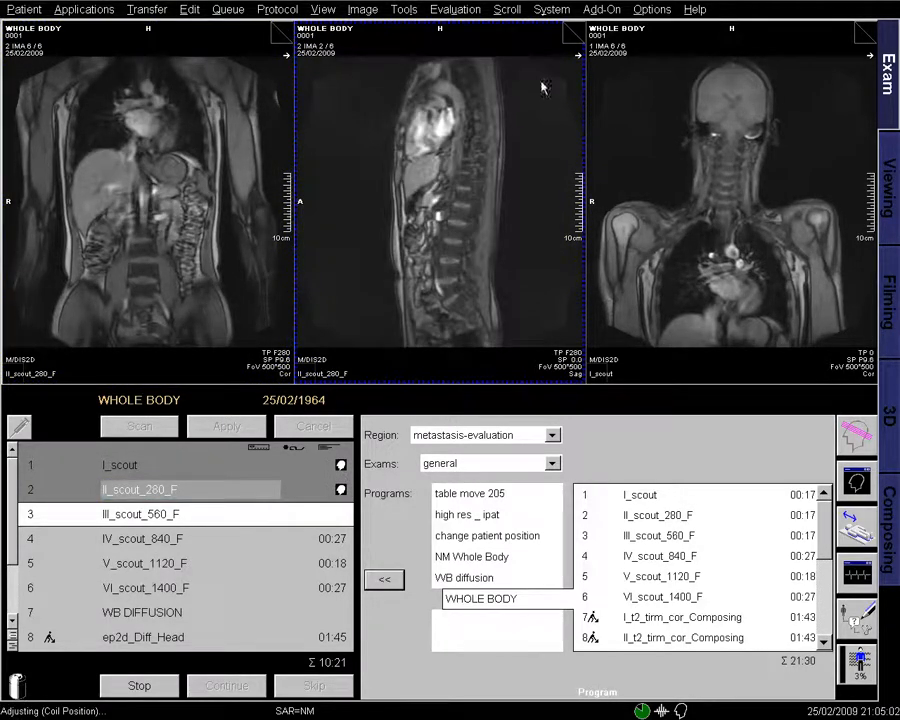
pyautogui.click(577, 26)
pyautogui.click(577, 26)
pyautogui.click(577, 26)
pyautogui.click(577, 26)
pyautogui.click(577, 26)
pyautogui.click(577, 26)
pyautogui.click(577, 26)
pyautogui.click(576, 26)
pyautogui.click(577, 26)
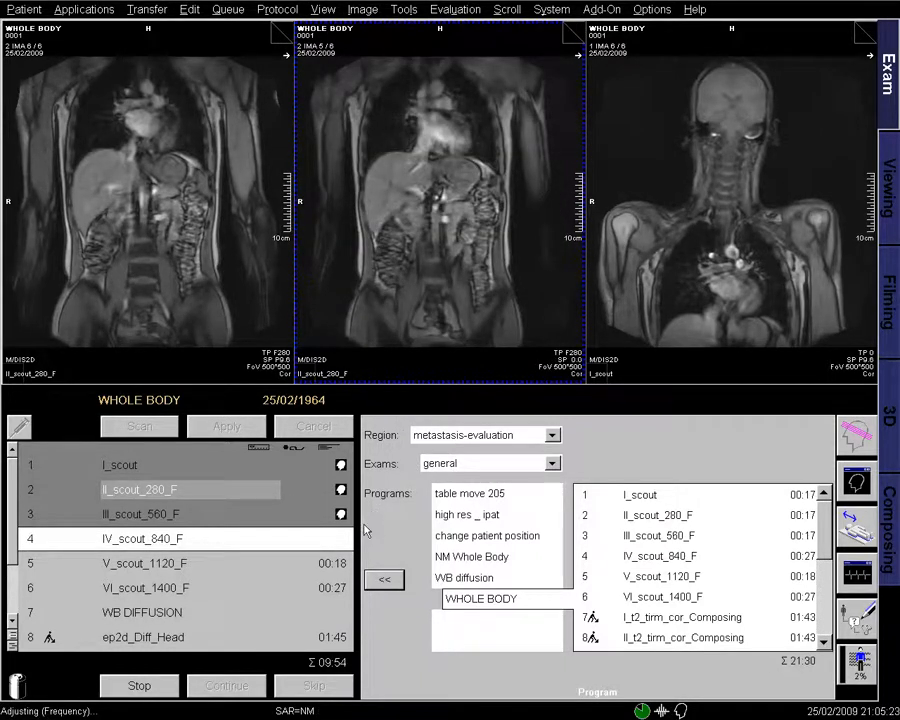
# - Show III_scout_560_F and IV_scout_840_F in the left viewer and page through them
pyautogui.moveTo(345, 515); pyautogui.dragTo(228, 64)
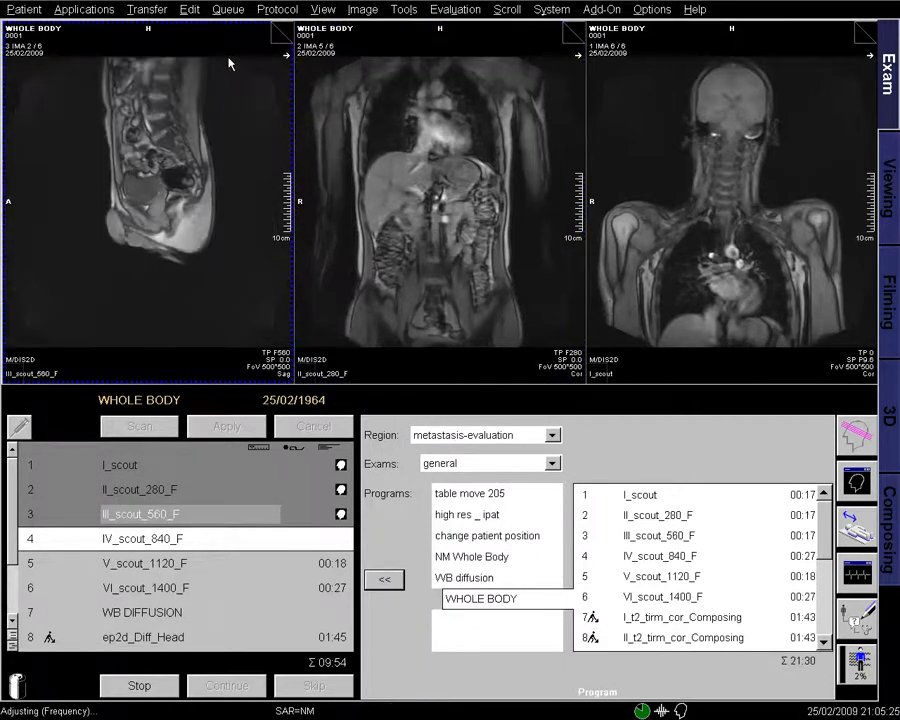
pyautogui.click(282, 31)
pyautogui.click(283, 30)
pyautogui.click(284, 29)
pyautogui.click(284, 29)
pyautogui.click(284, 29)
pyautogui.click(285, 28)
pyautogui.click(285, 28)
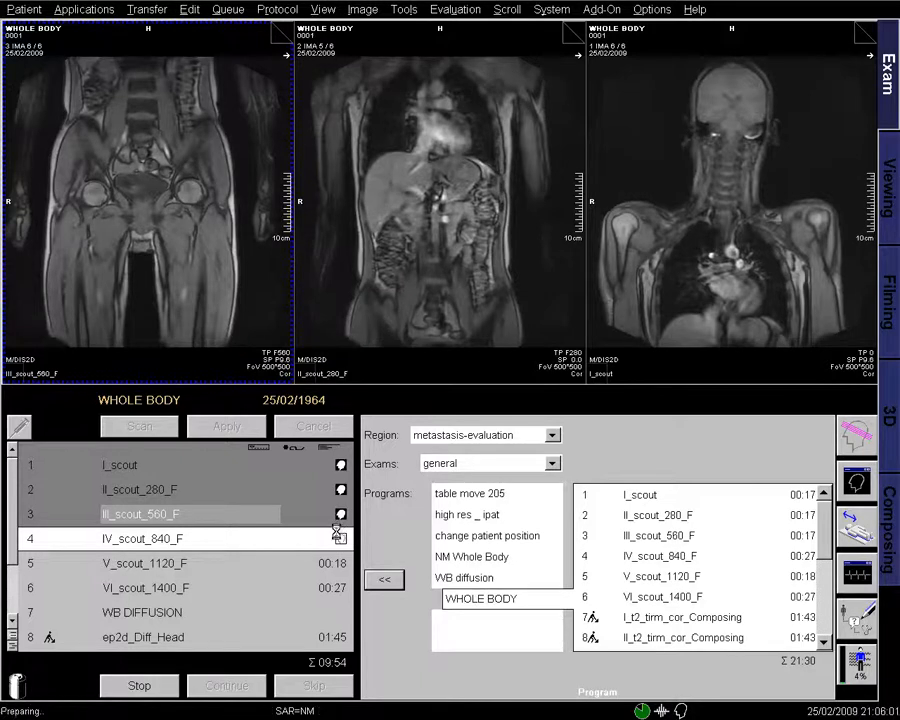
pyautogui.moveTo(341, 540); pyautogui.dragTo(265, 325)
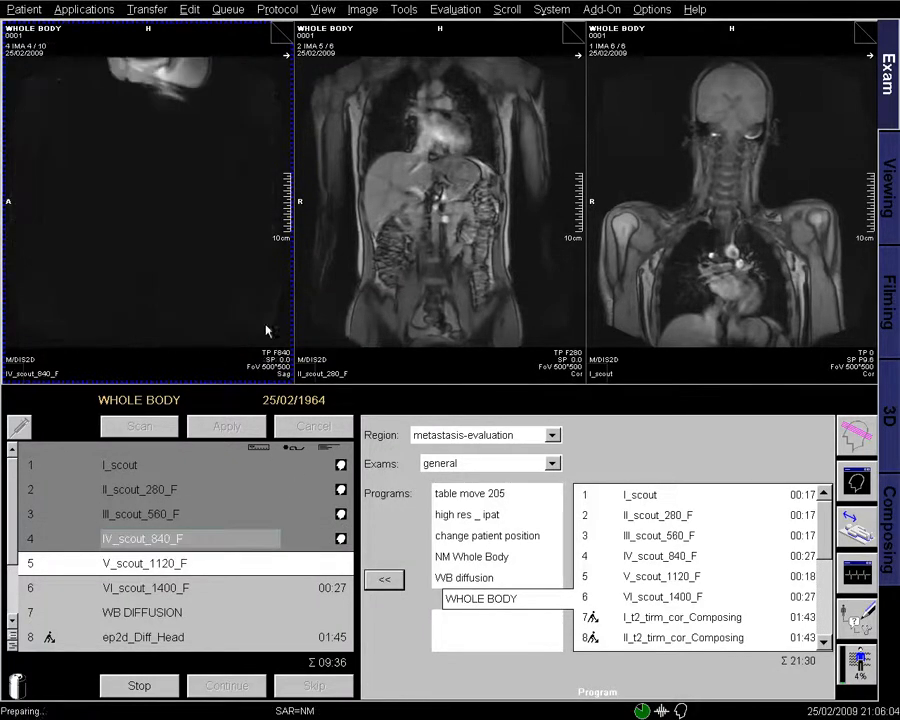
pyautogui.click(283, 35)
pyautogui.click(283, 35)
pyautogui.click(283, 35)
pyautogui.click(282, 35)
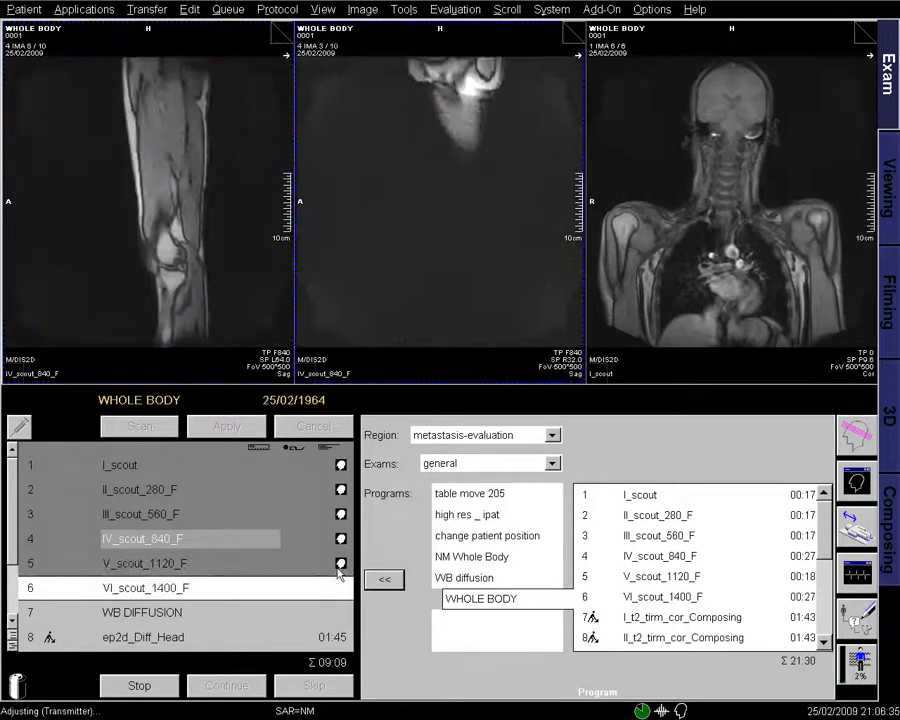
# - Show V_scout_1120_F in the middle viewer and page through its images
pyautogui.moveTo(340, 568); pyautogui.dragTo(460, 250)
pyautogui.click(576, 33)
pyautogui.click(576, 33)
pyautogui.click(576, 33)
pyautogui.click(576, 33)
pyautogui.click(576, 33)
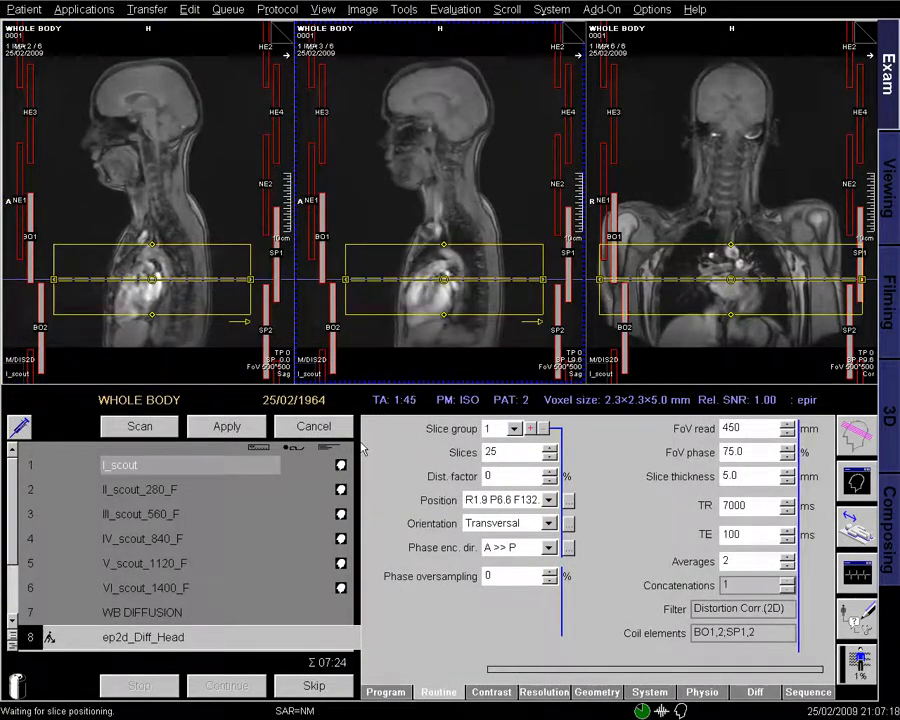
# - Move the ep2d_Diff_Head slice group onto the head on I_scout, review diffusion settings, and apply
pyautogui.moveTo(343, 467); pyautogui.dragTo(687, 235)
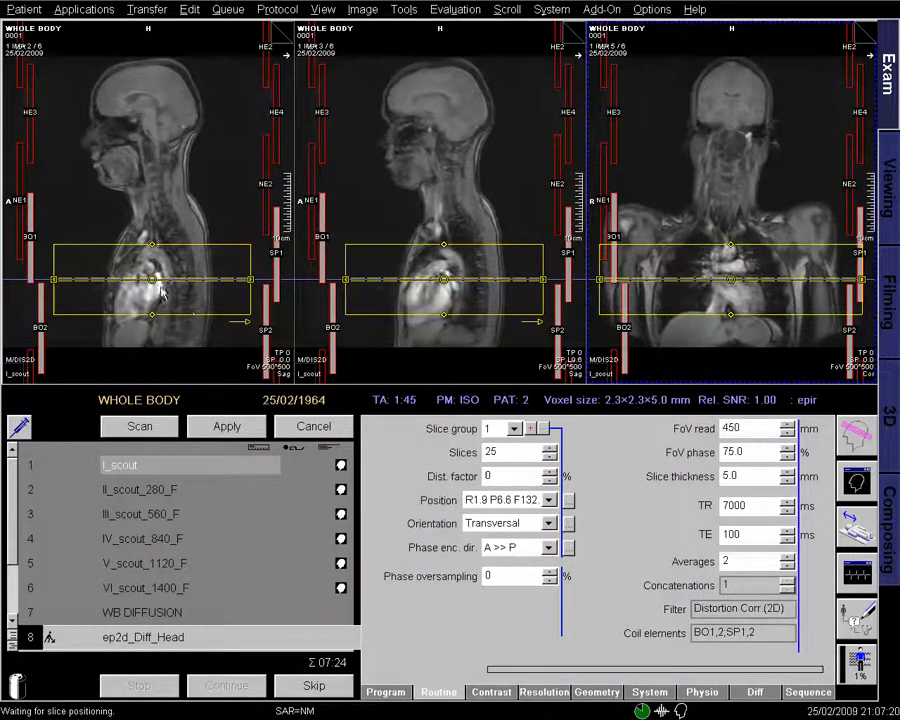
pyautogui.moveTo(148, 278); pyautogui.dragTo(143, 93)
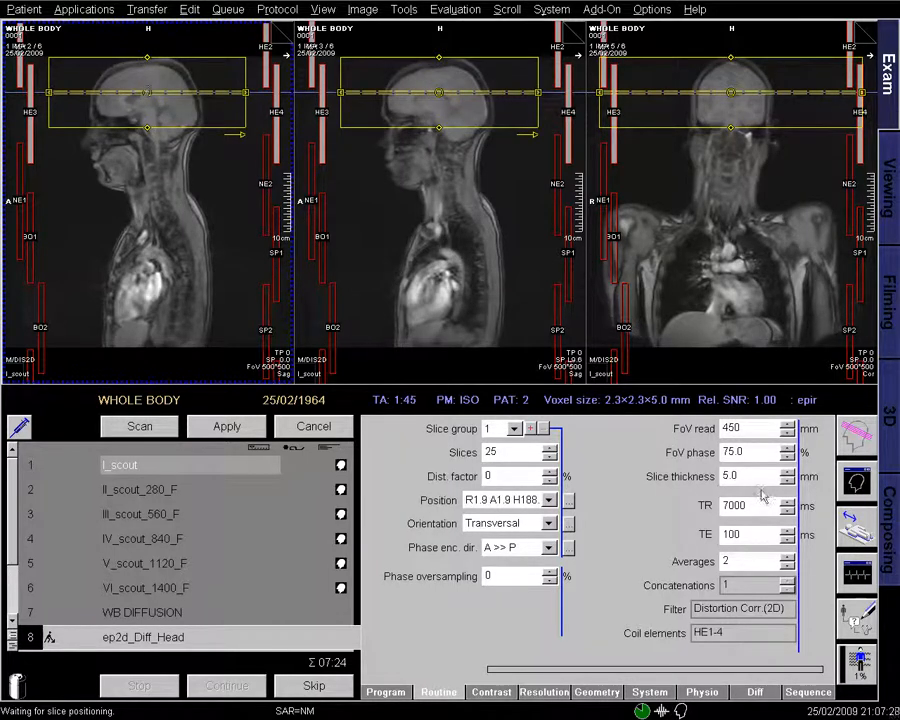
pyautogui.click(757, 692)
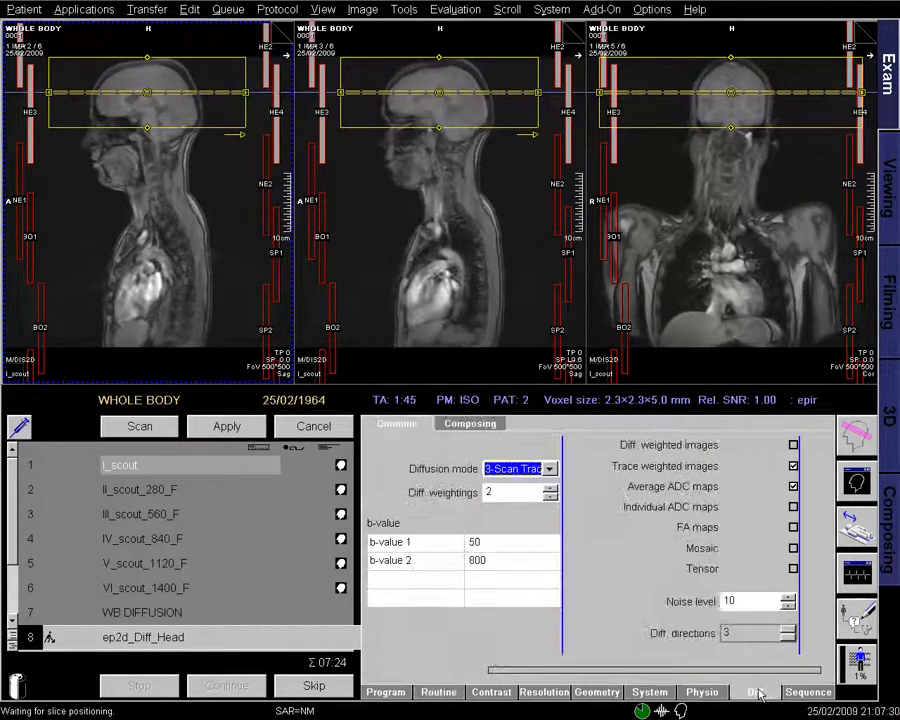
pyautogui.click(438, 692)
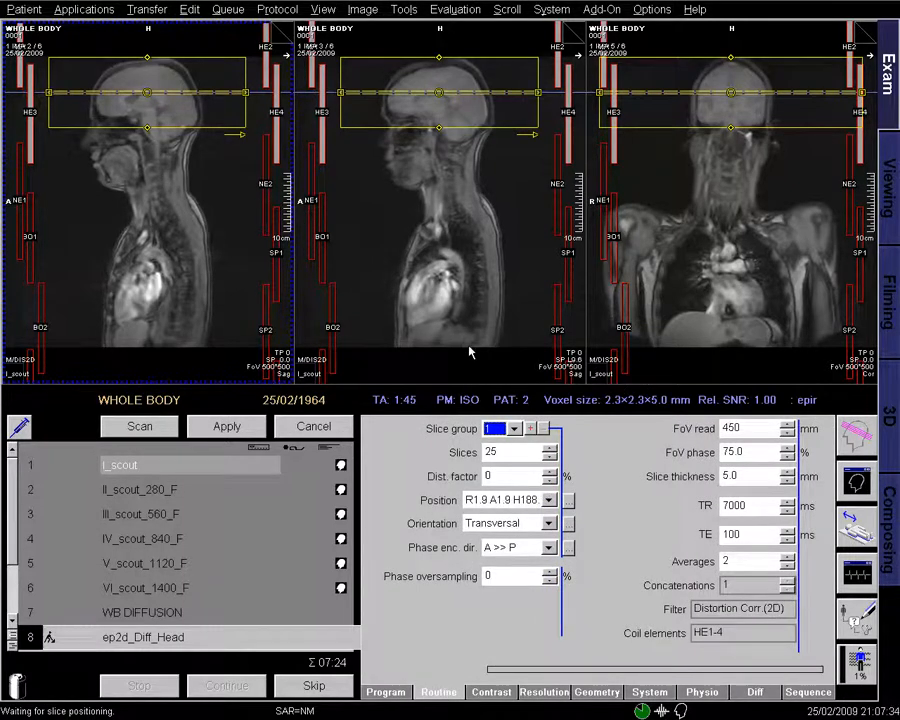
pyautogui.click(228, 427)
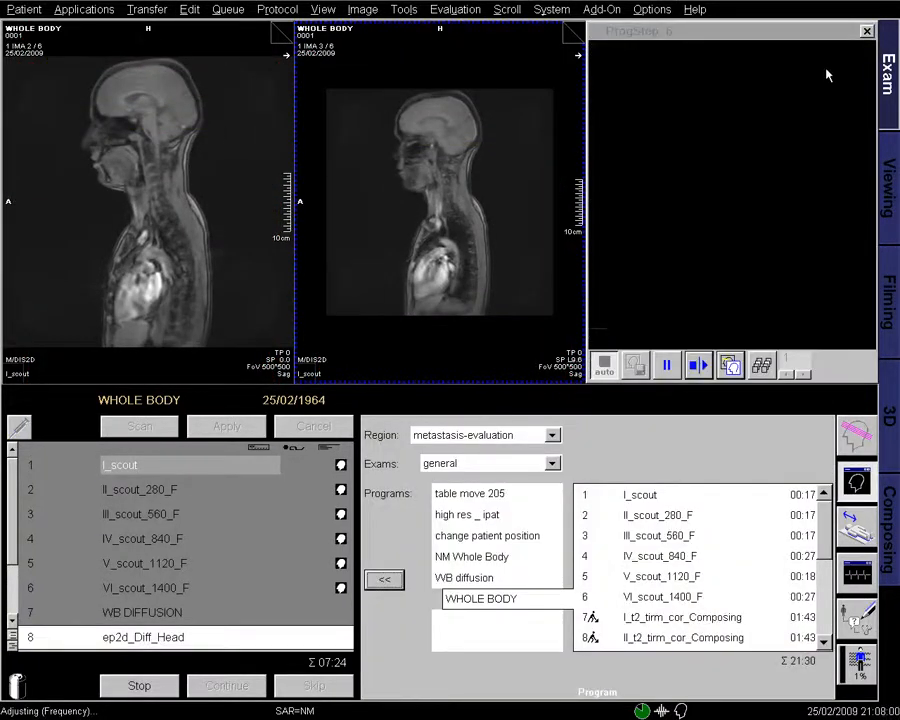
# - Close the inline image display and playback panels to reveal the third viewer
pyautogui.click(864, 32)
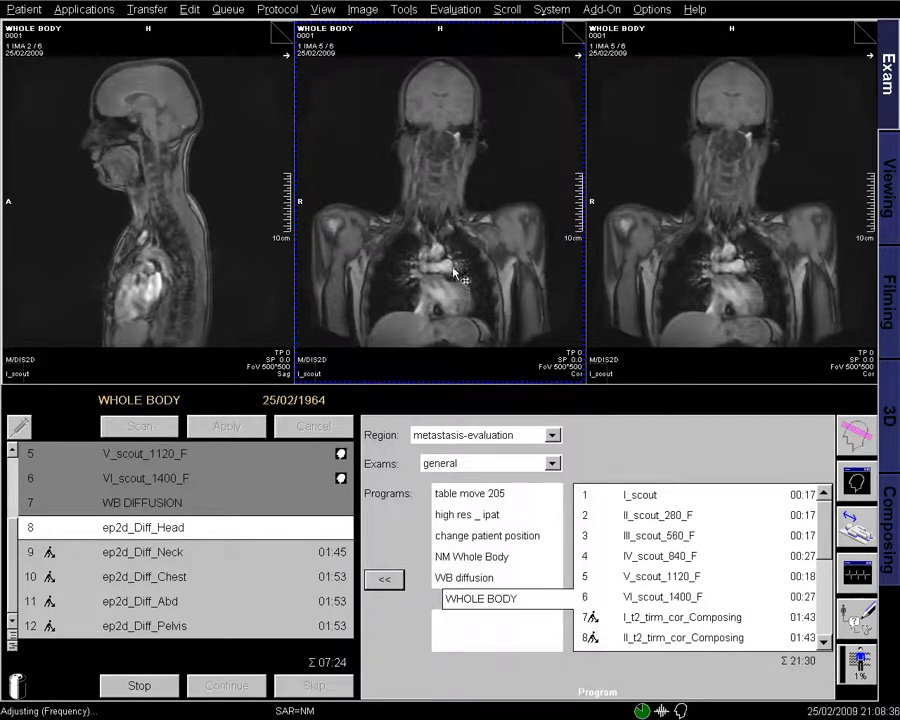
pyautogui.moveTo(446, 558); pyautogui.dragTo(447, 572)
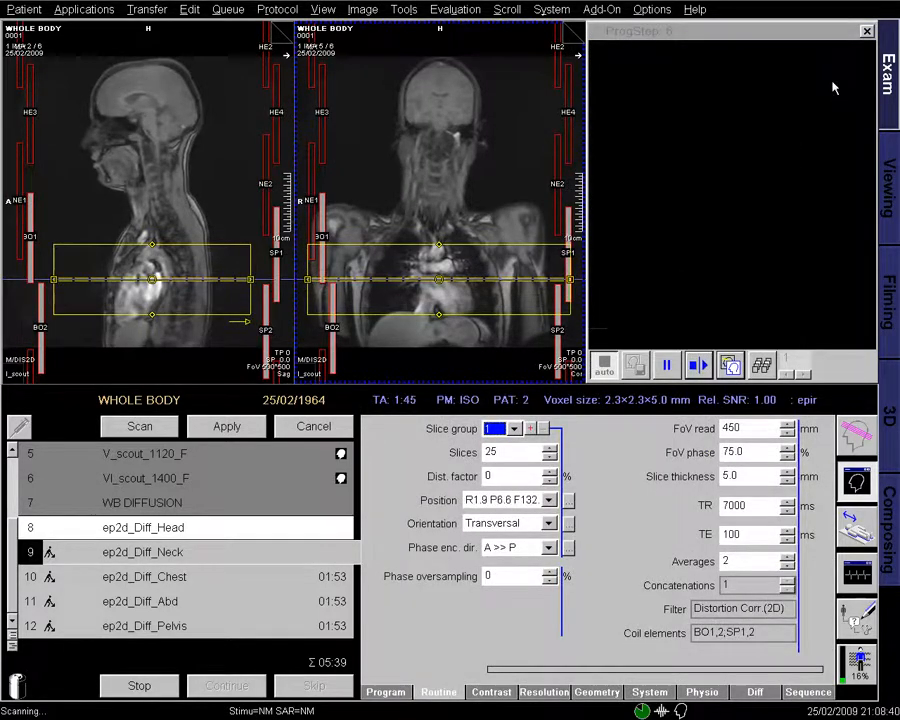
pyautogui.click(866, 32)
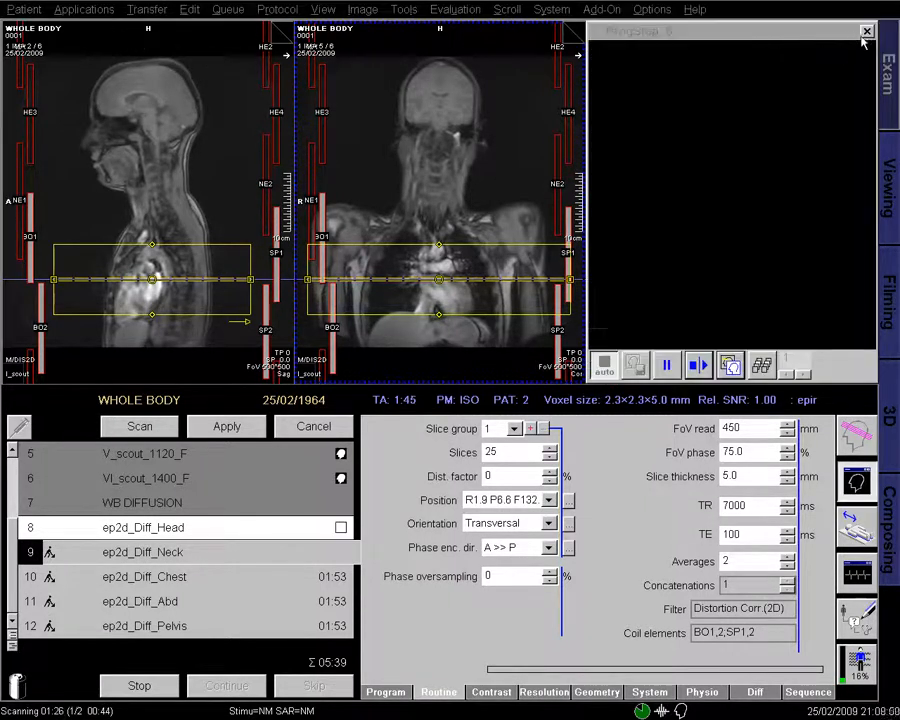
pyautogui.click(865, 33)
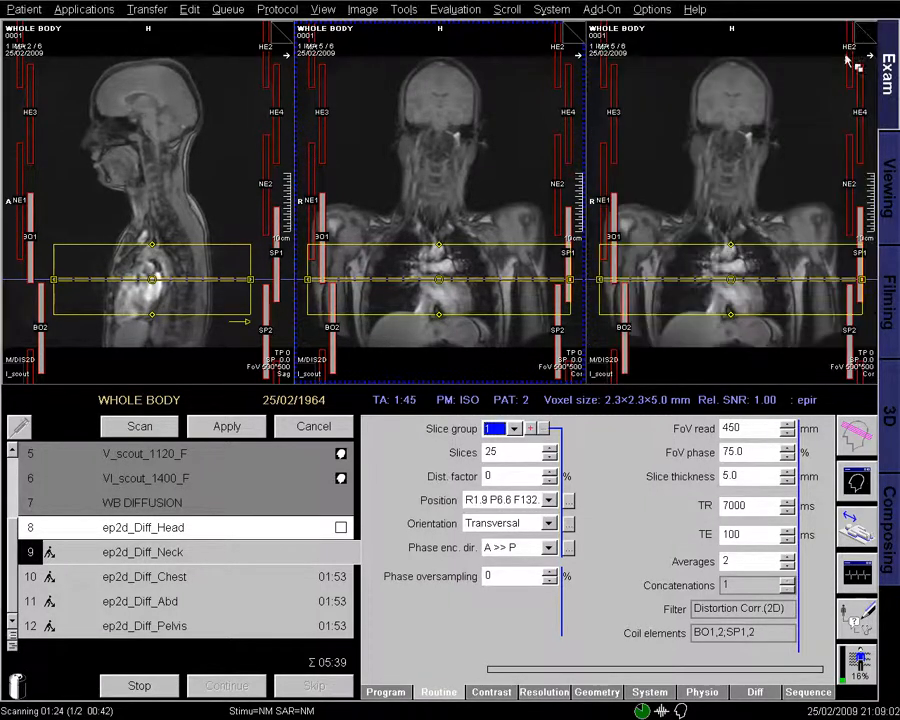
# - Discard the open step's edits and delete the neck, chest and abdomen diffusion steps
pyautogui.click(183, 556)
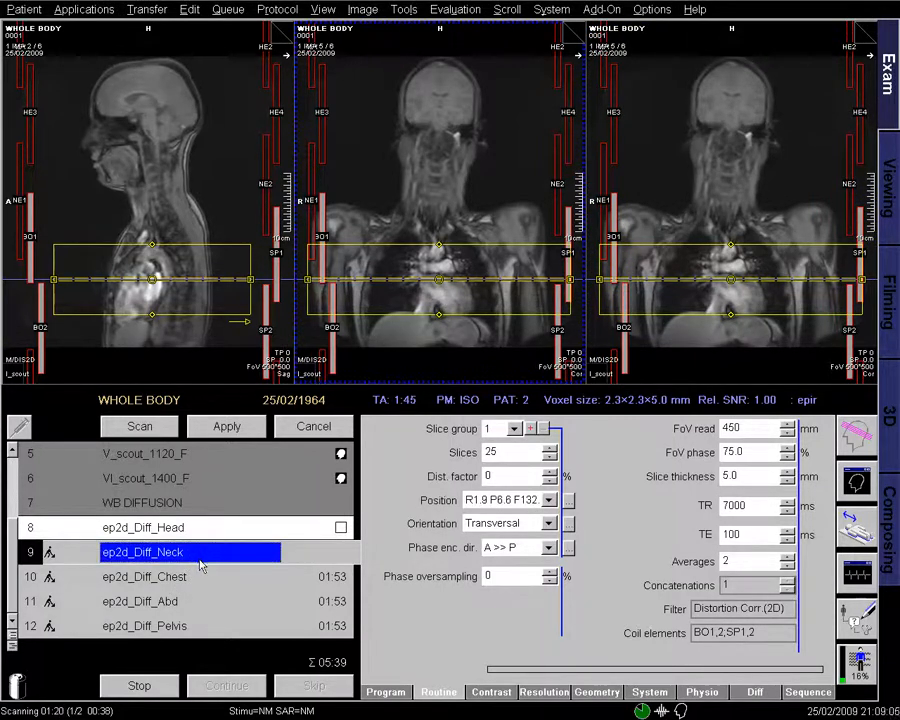
pyautogui.click(311, 430)
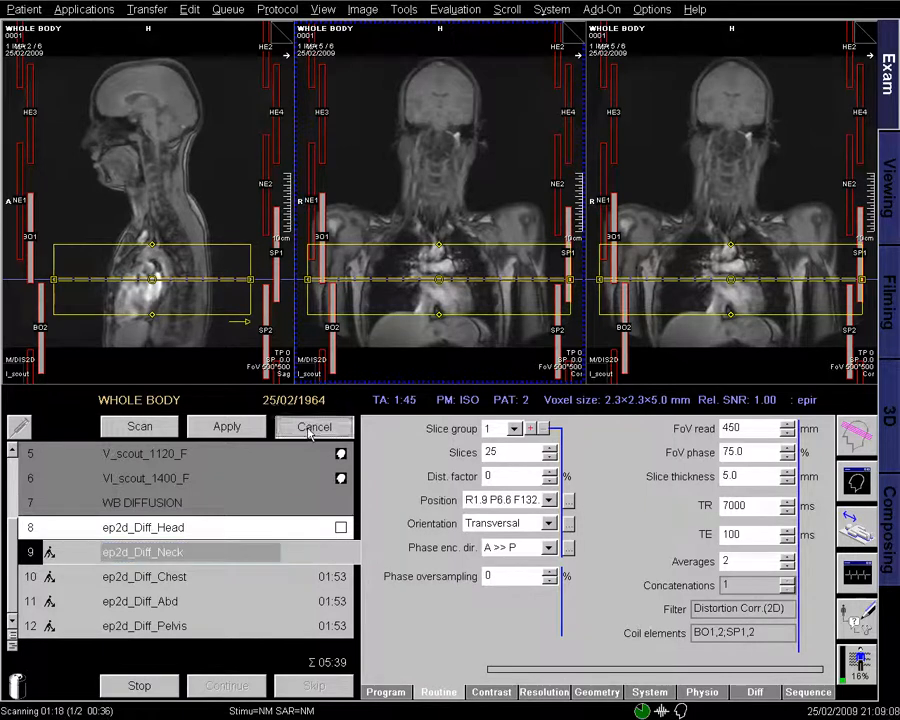
pyautogui.click(190, 553)
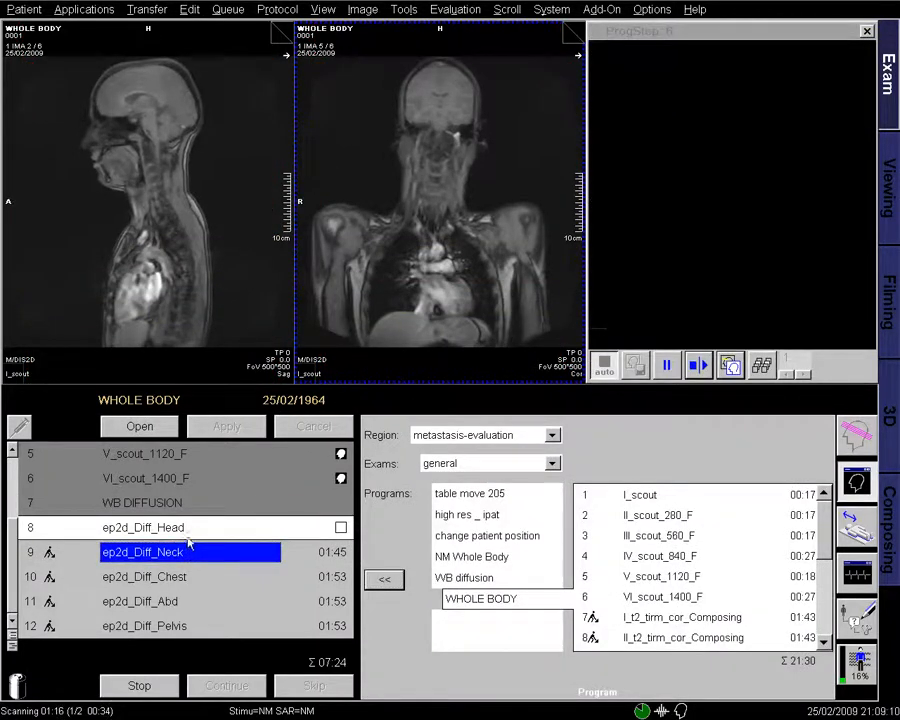
pyautogui.press('Delete')
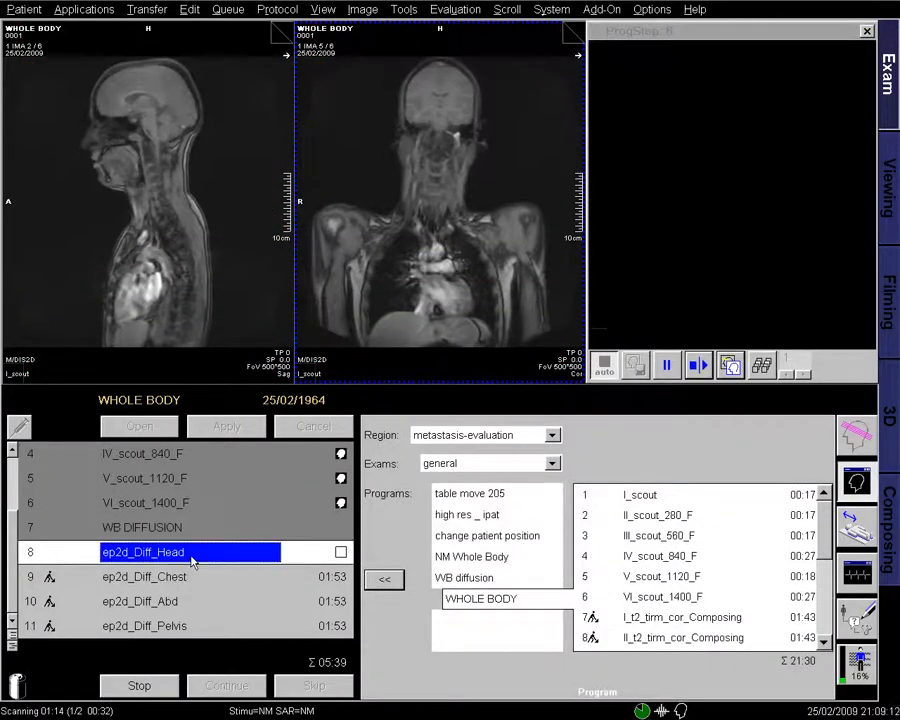
pyautogui.click(190, 573)
pyautogui.press('Delete')
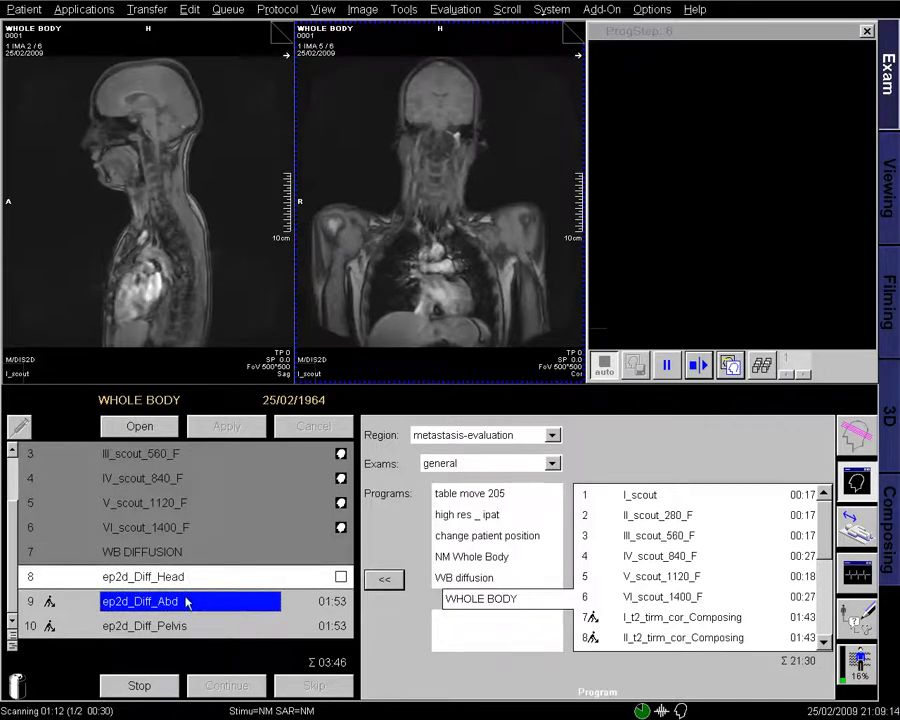
pyautogui.press('Delete')
pyautogui.press('Delete')
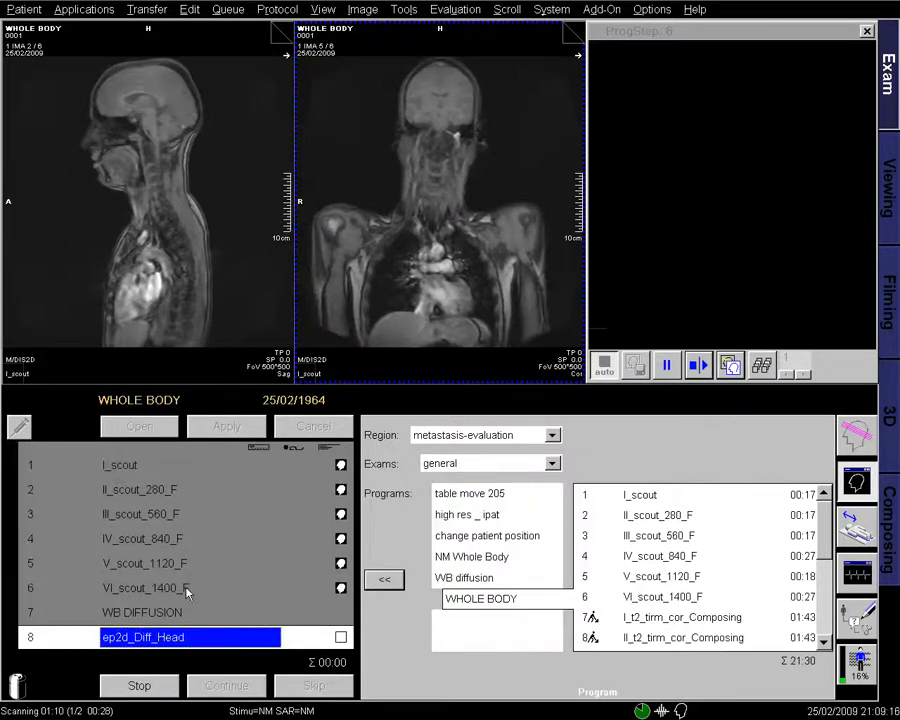
# - Append a copy of the head diffusion step and shift its slice slab down one station
pyautogui.rightClick(186, 641)
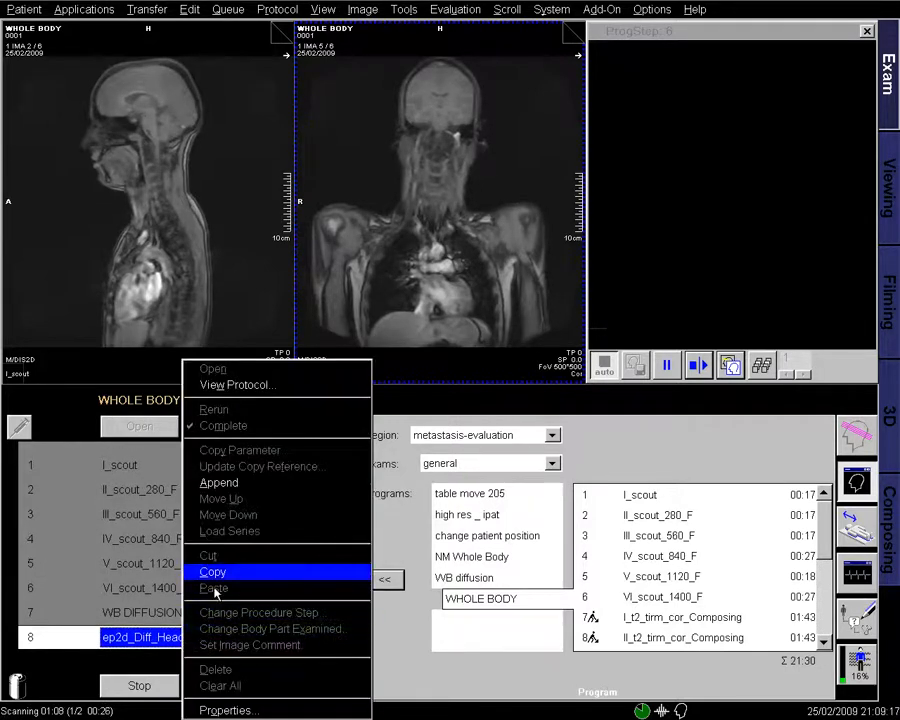
pyautogui.click(234, 480)
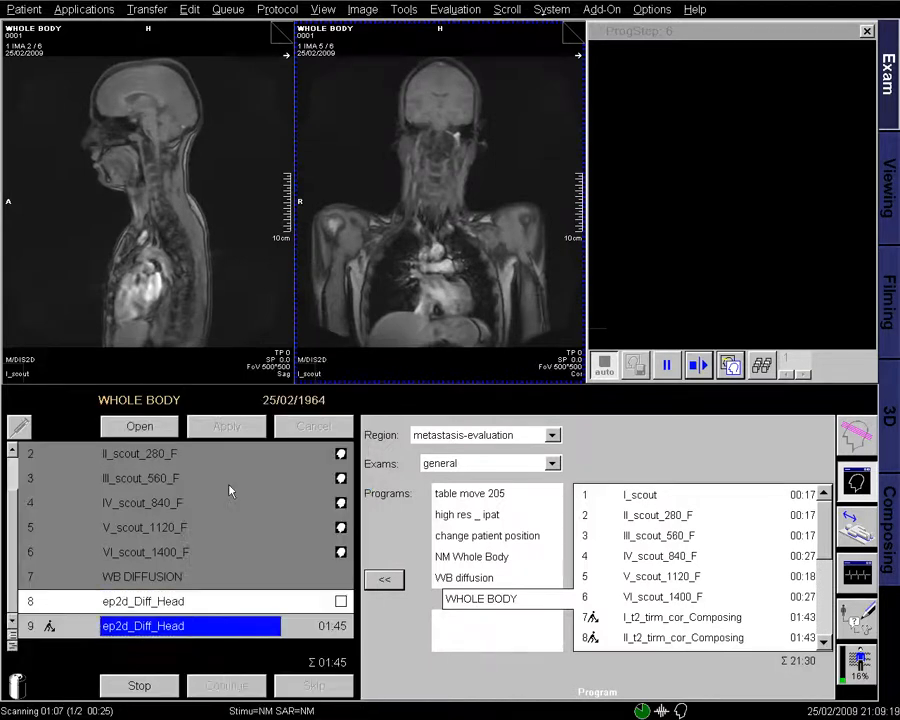
pyautogui.click(150, 427)
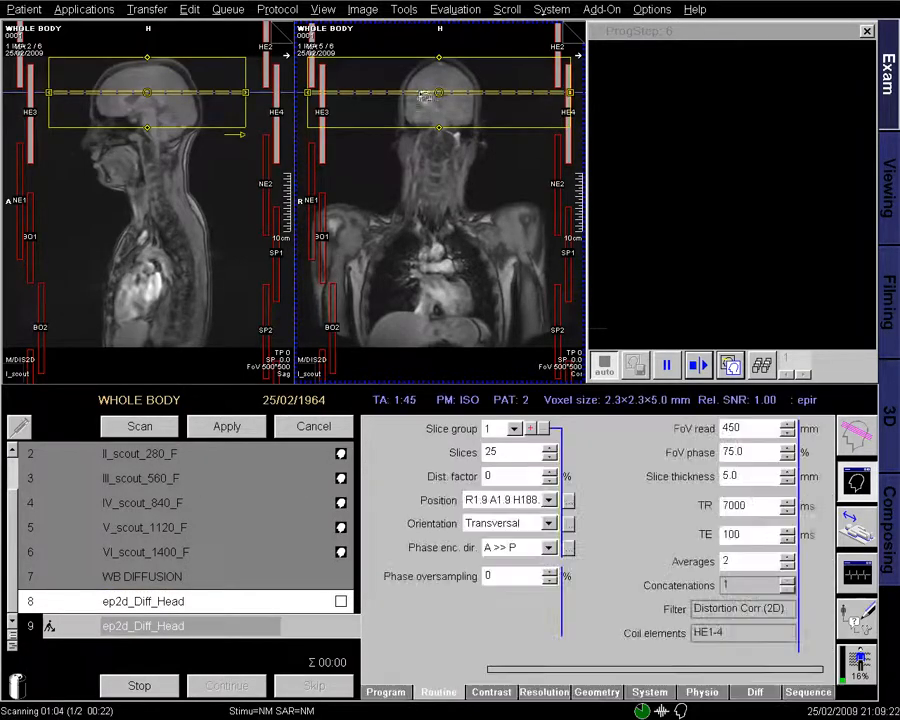
pyautogui.click(277, 9)
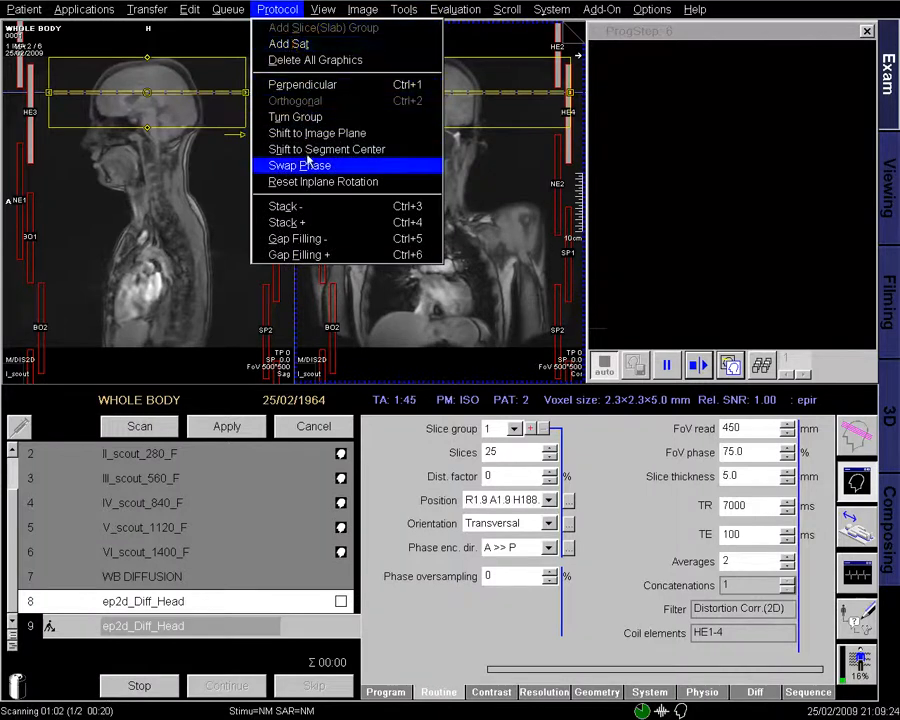
pyautogui.click(308, 203)
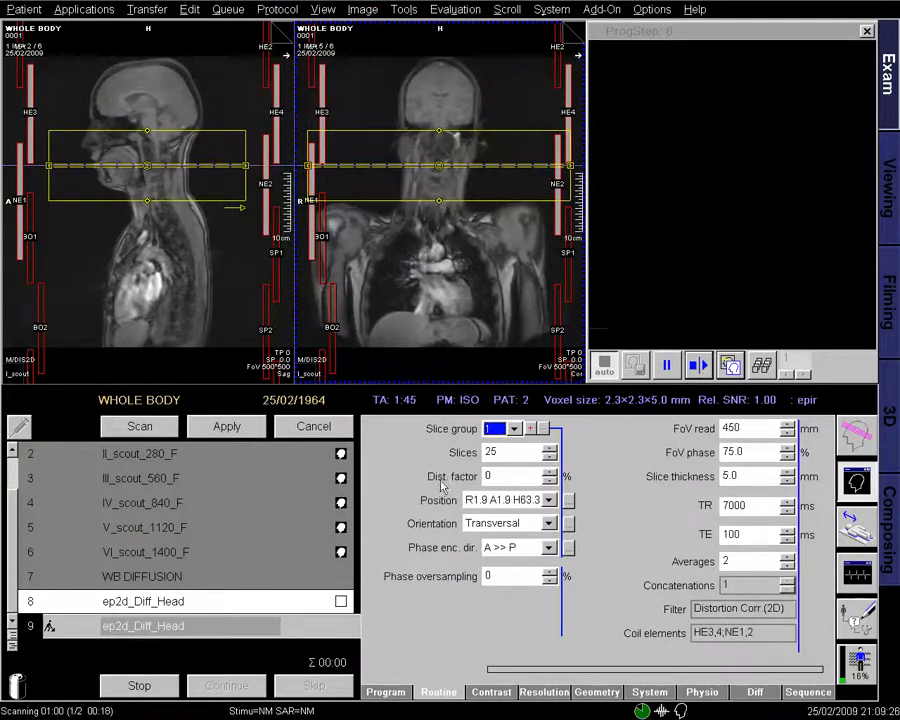
# - Rename the new step ep2d_Diff_Neck and apply its settings
pyautogui.rightClick(220, 640)
pyautogui.click(282, 705)
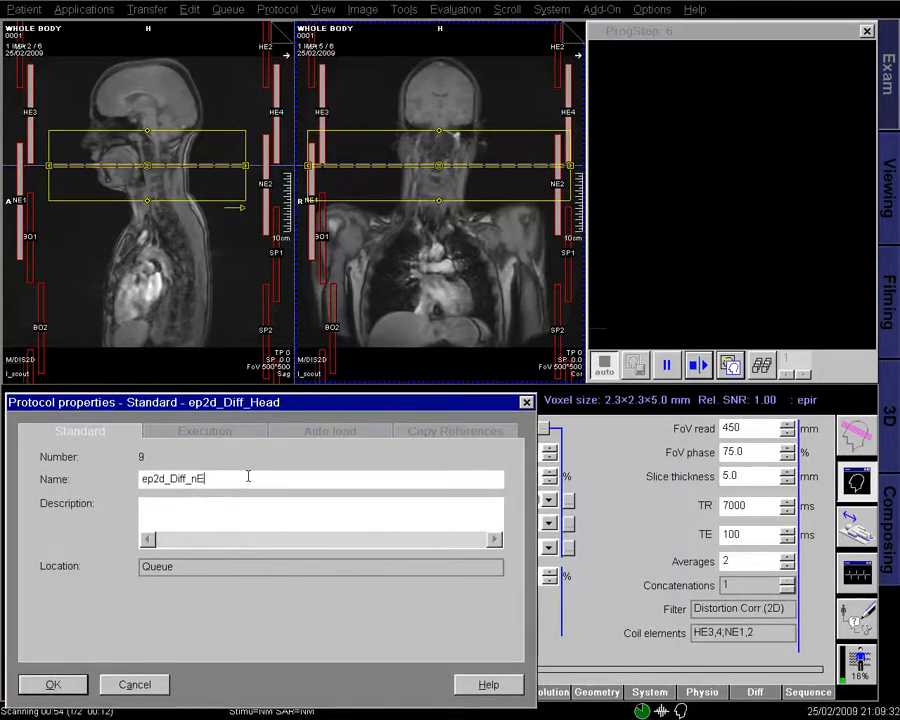
pyautogui.press('BackSpace')
pyautogui.press('BackSpace')
pyautogui.press('BackSpace')
pyautogui.press('BackSpace')
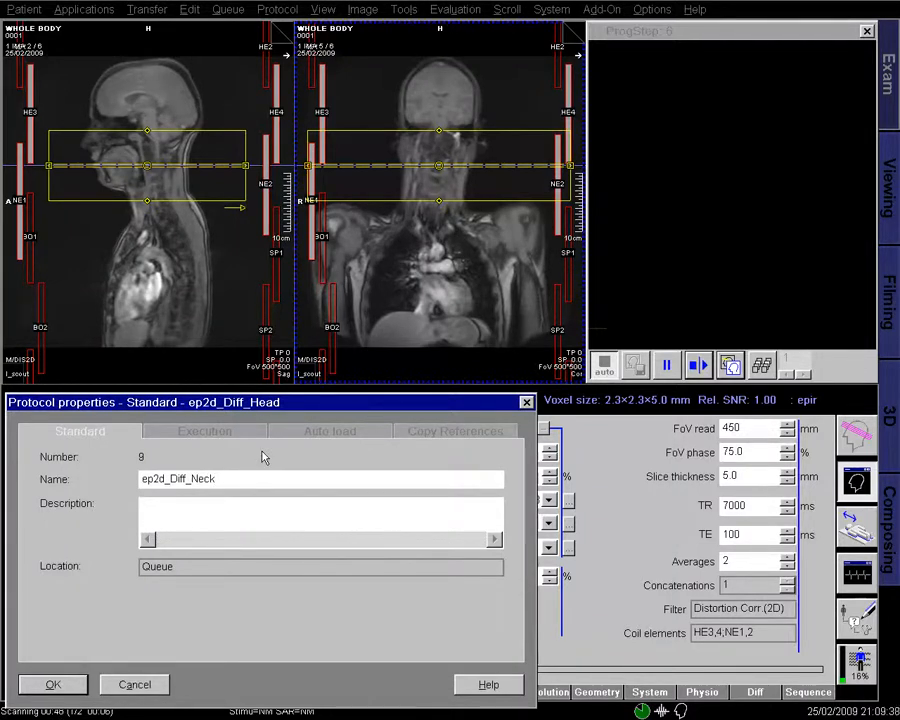
pyautogui.click(70, 680)
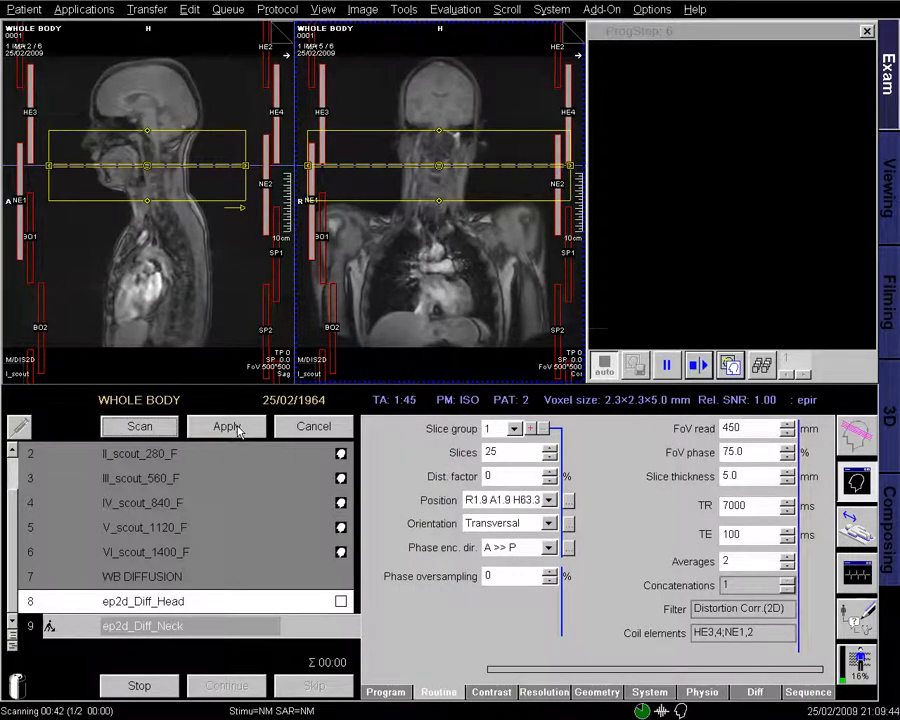
pyautogui.click(232, 428)
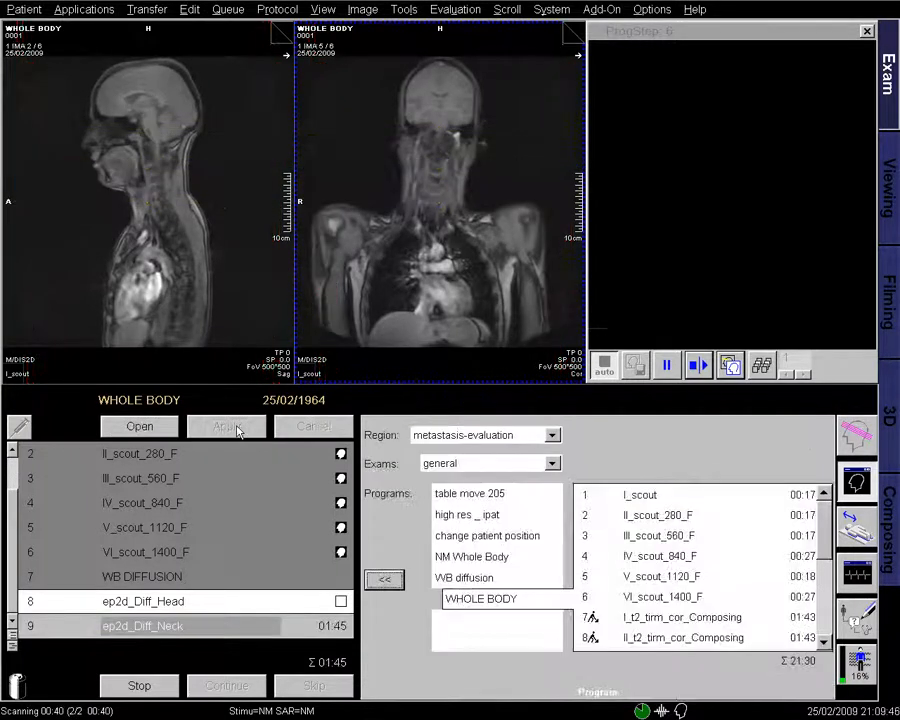
# - Open another diffusion copy and shift its slice slab down to the chest
pyautogui.click(140, 426)
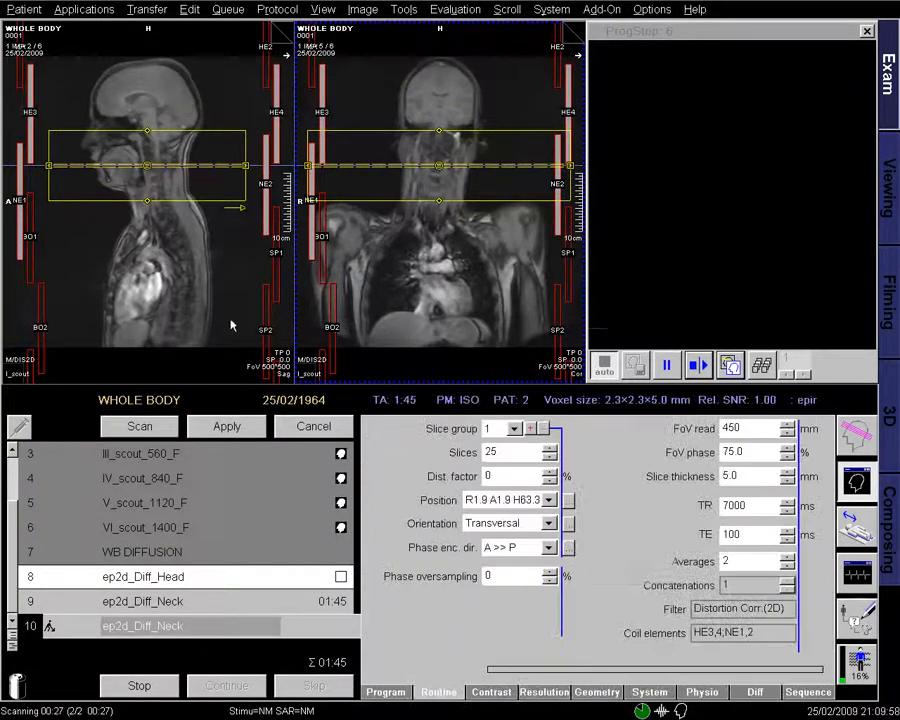
pyautogui.click(278, 9)
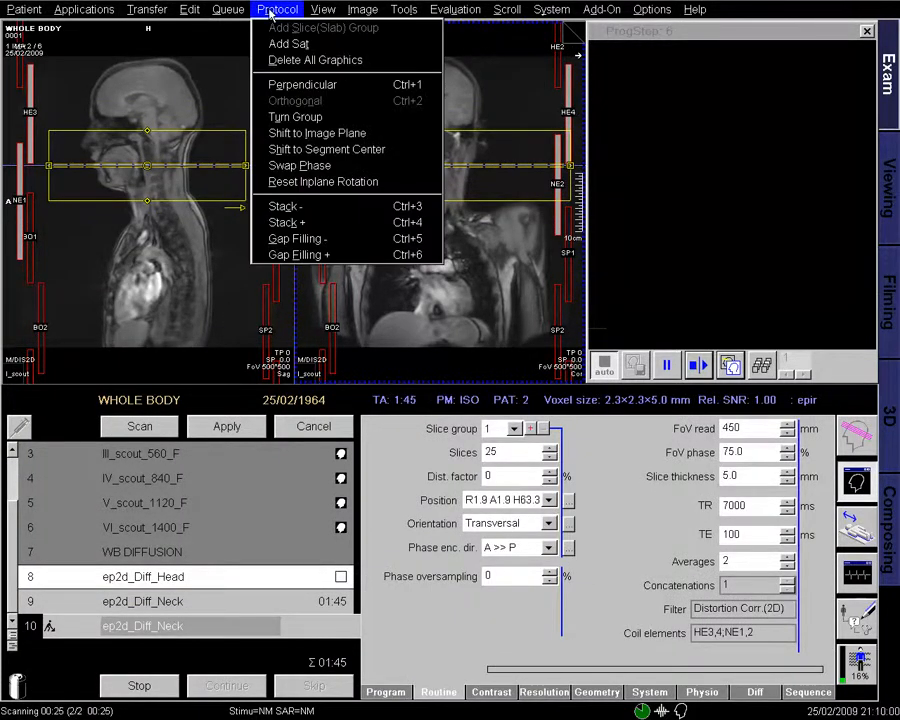
pyautogui.click(302, 210)
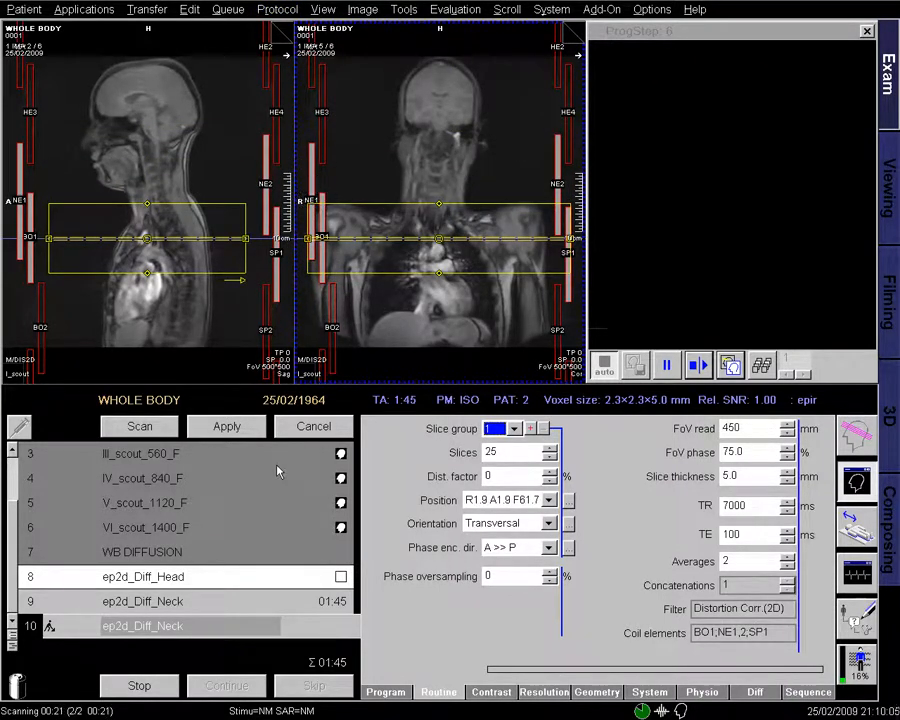
# - Rename the row-10 diffusion step to ep2d_Diff_Chest through its Properties
pyautogui.click(222, 628)
pyautogui.rightClick(222, 628)
pyautogui.click(255, 704)
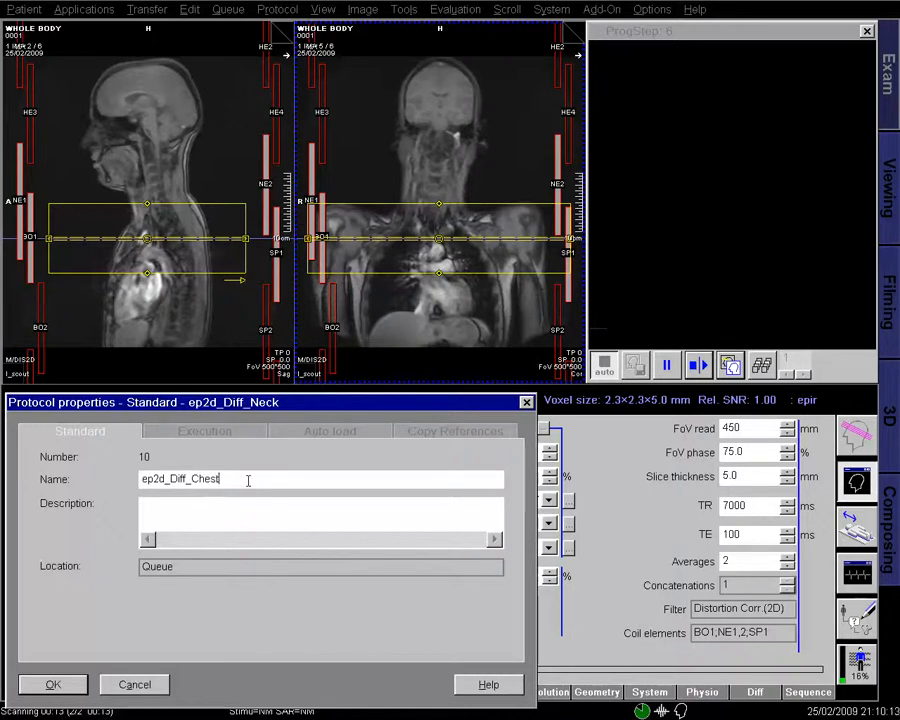
pyautogui.click(53, 684)
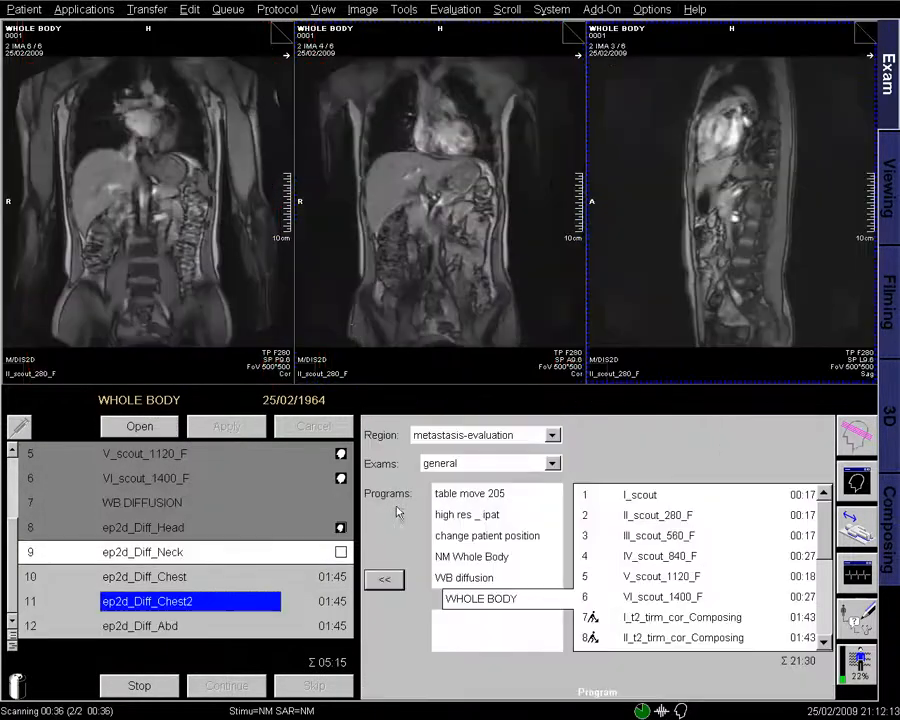
# - Load the head diffusion trace images into the left viewport and ADC into the middle
pyautogui.click(342, 530)
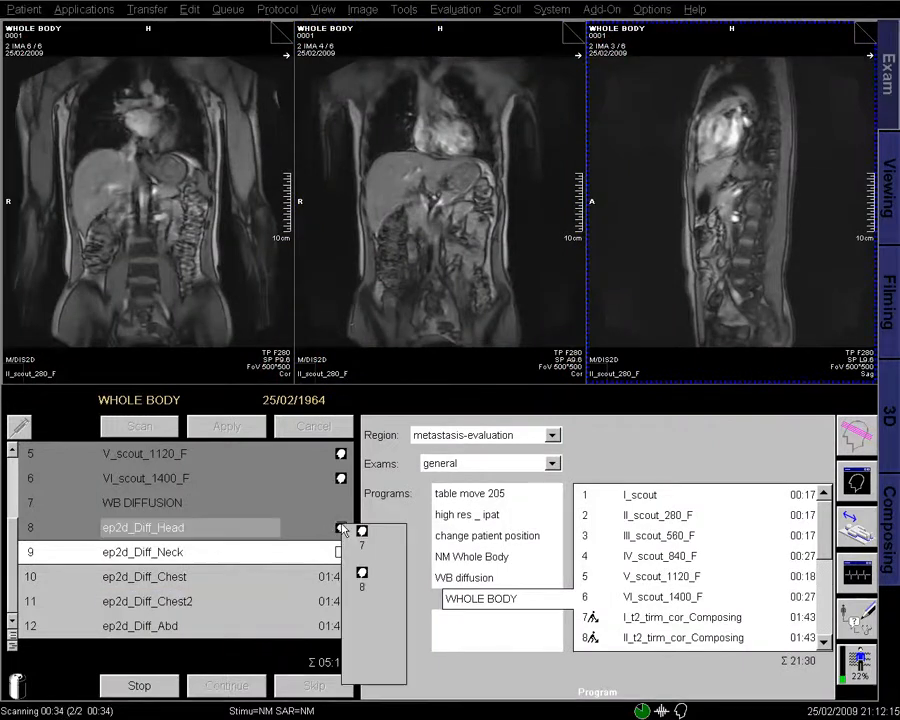
pyautogui.click(362, 537)
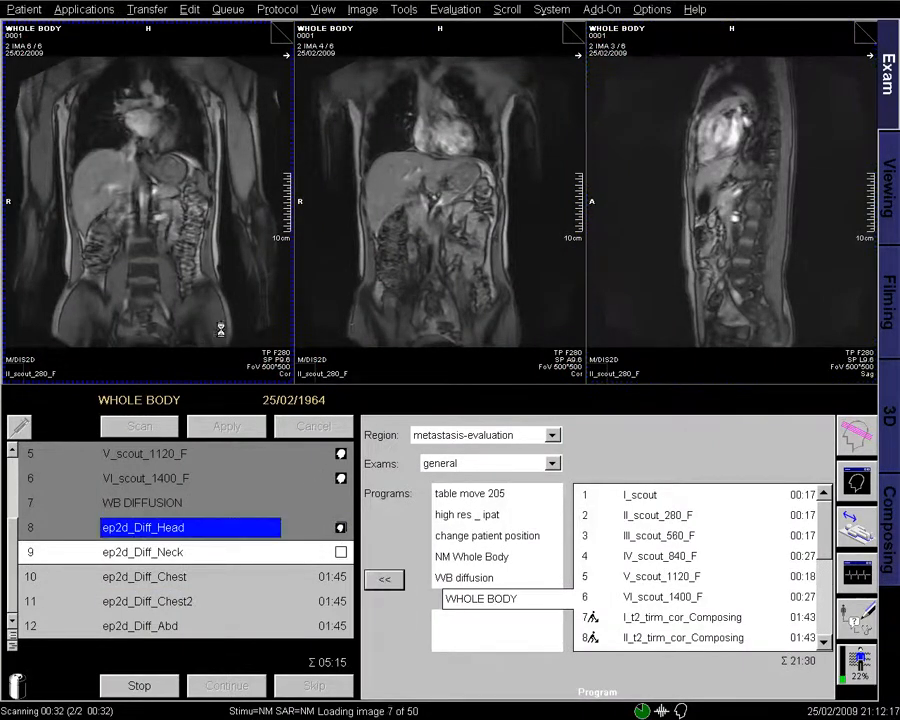
pyautogui.click(347, 539)
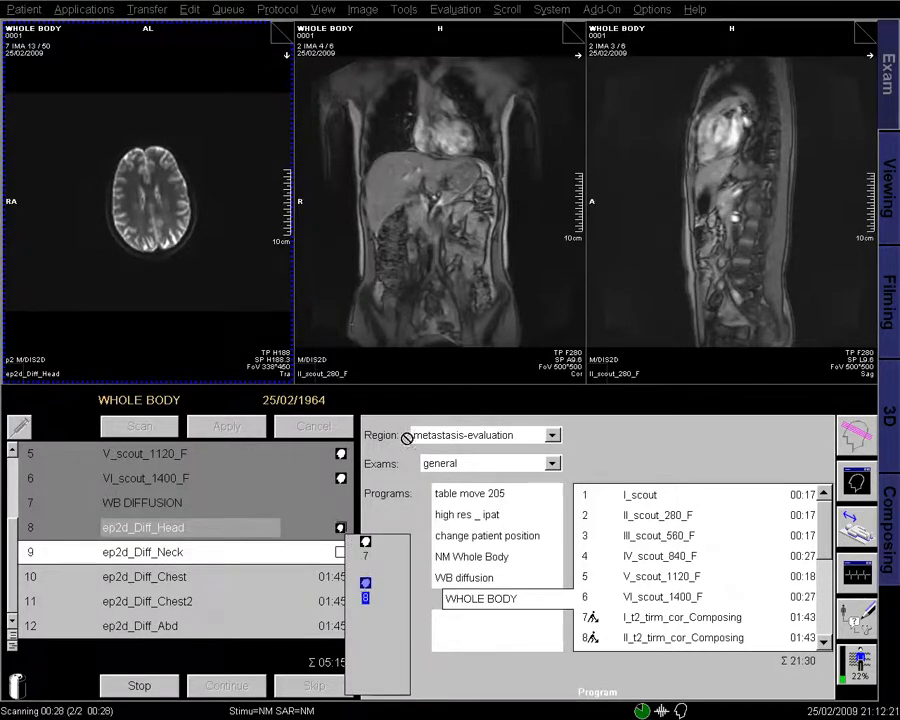
pyautogui.click(366, 588)
# - Enlarge the head diffusion image in the left viewport
pyautogui.click(240, 279)
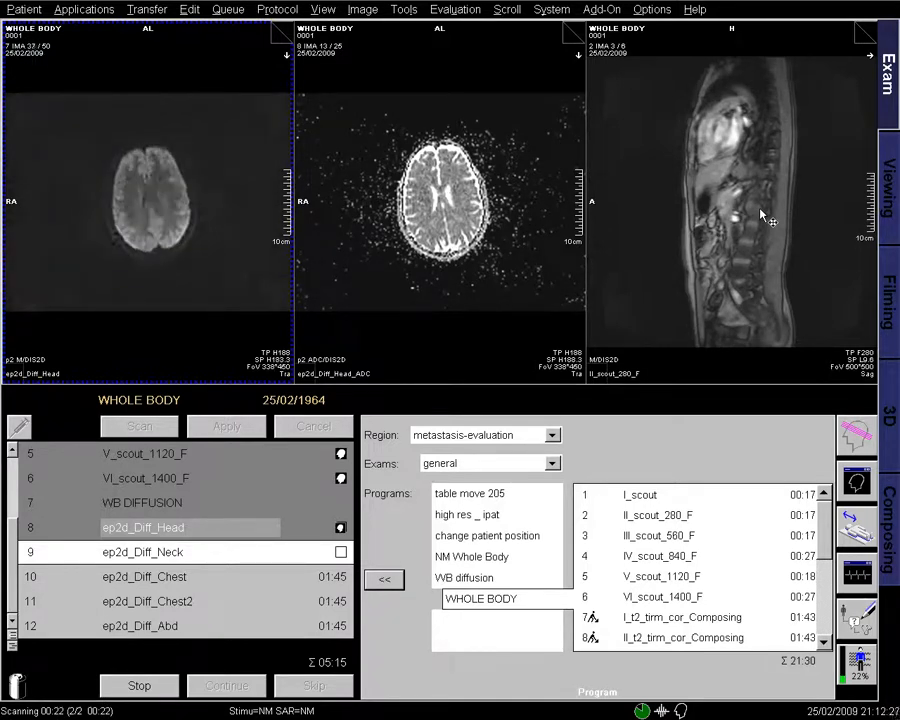
pyautogui.moveTo(311, 370); pyautogui.dragTo(276, 308)
pyautogui.rightClick(240, 310)
pyautogui.click(242, 312)
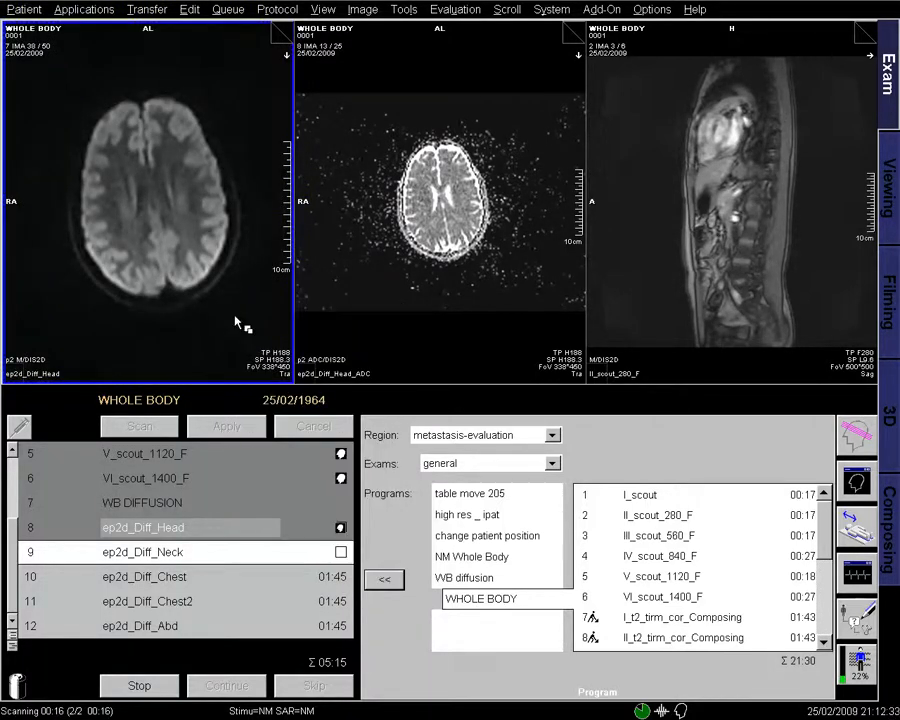
# - Enlarge the middle ADC brain image, select its series and page through it, then pick the neck series
pyautogui.moveTo(531, 338)
pyautogui.mouseDown()
pyautogui.moveTo(514, 220)
pyautogui.moveTo(532, 346)
pyautogui.mouseUp()
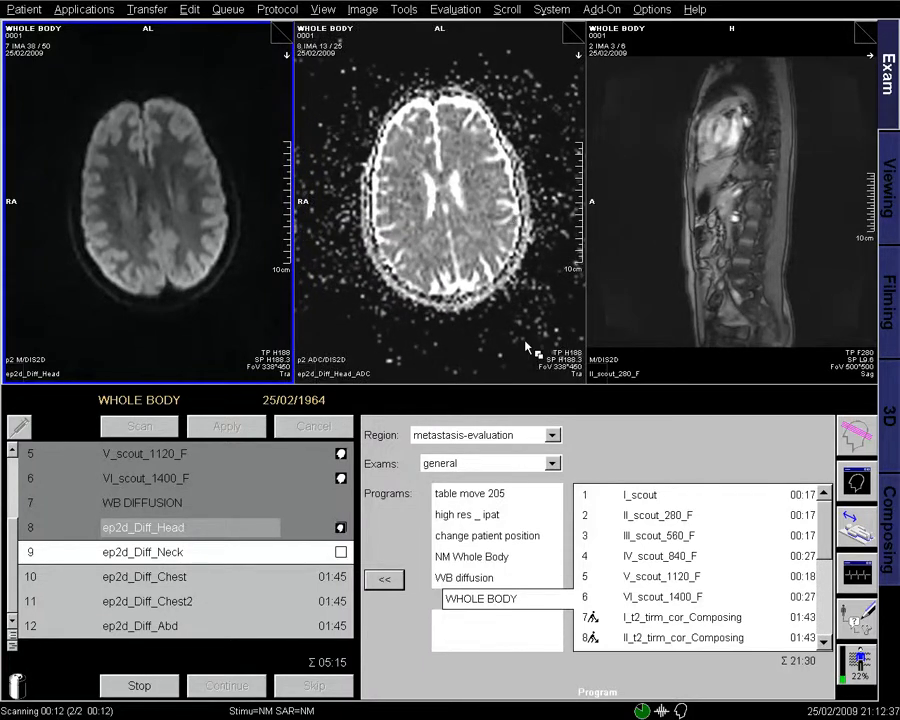
pyautogui.rightClick(527, 347)
pyautogui.click(545, 348)
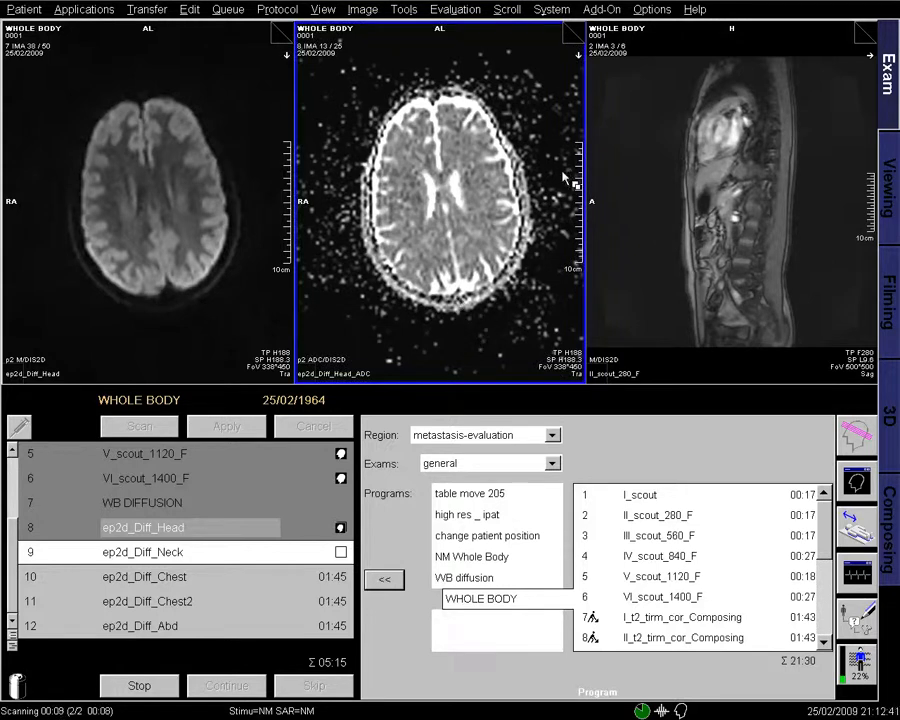
pyautogui.scroll(-2, 565, 180)
pyautogui.scroll(2, 565, 180)
pyautogui.rightClick(527, 90)
pyautogui.click(562, 298)
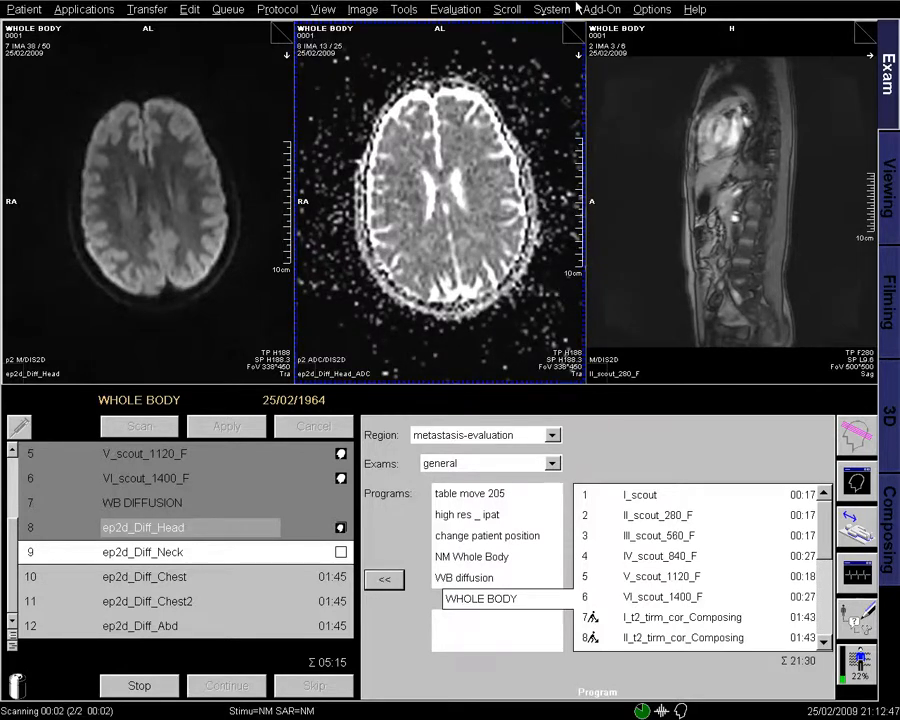
pyautogui.click(579, 30)
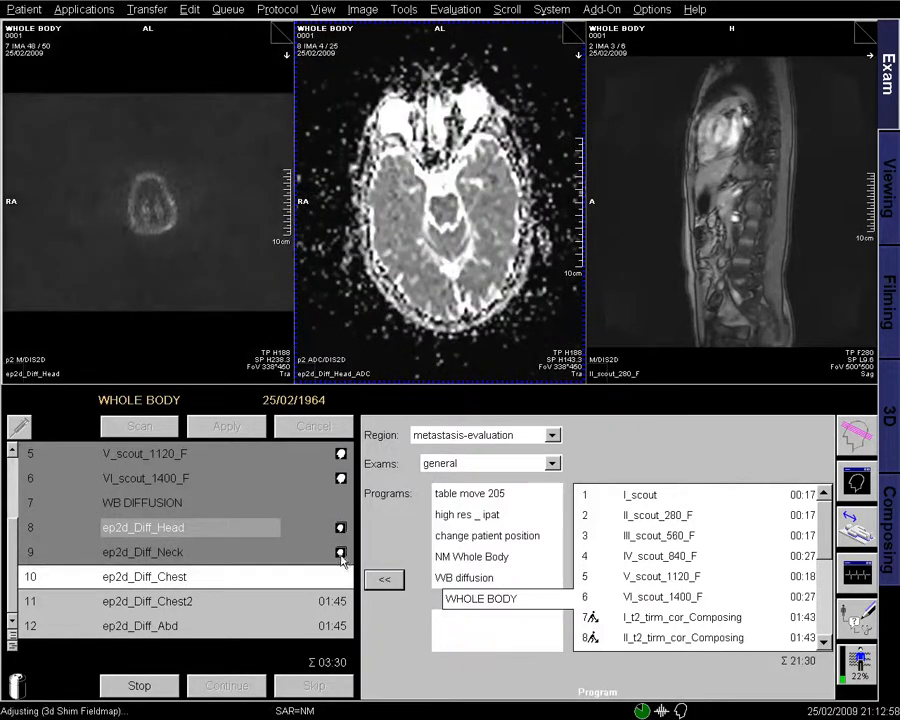
pyautogui.click(342, 556)
pyautogui.click(366, 558)
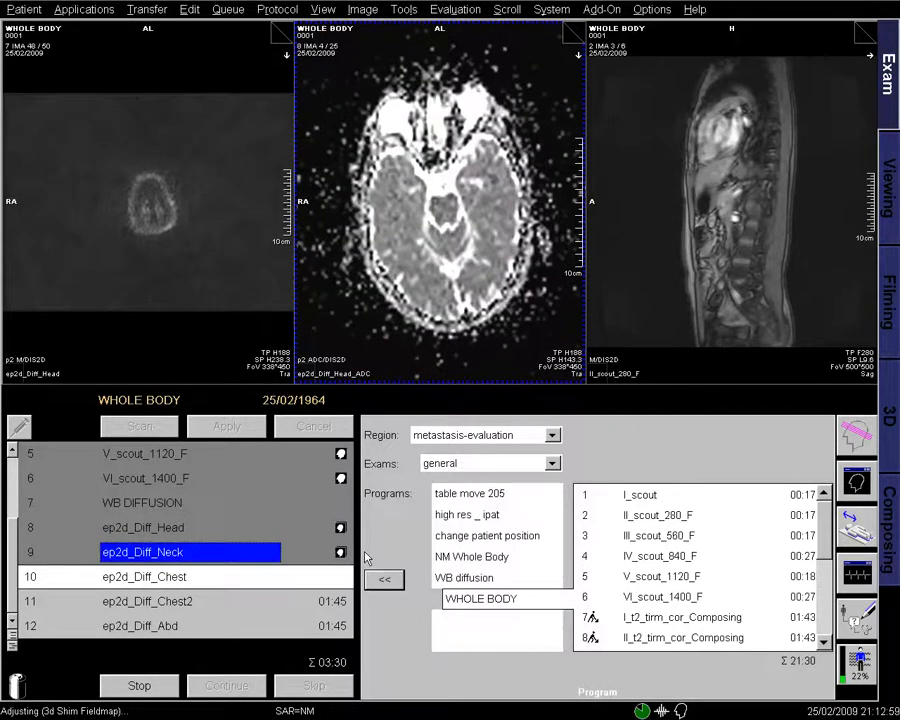
# - Load the neck diffusion images into the left viewport, select the series and scroll through it
pyautogui.click(174, 259)
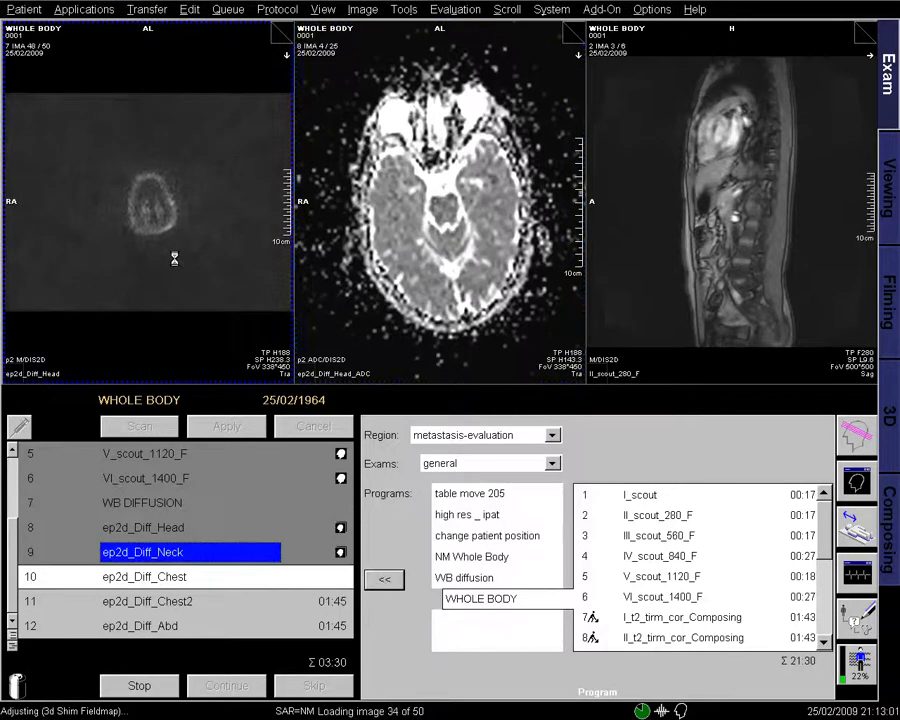
pyautogui.rightClick(229, 286)
pyautogui.click(250, 297)
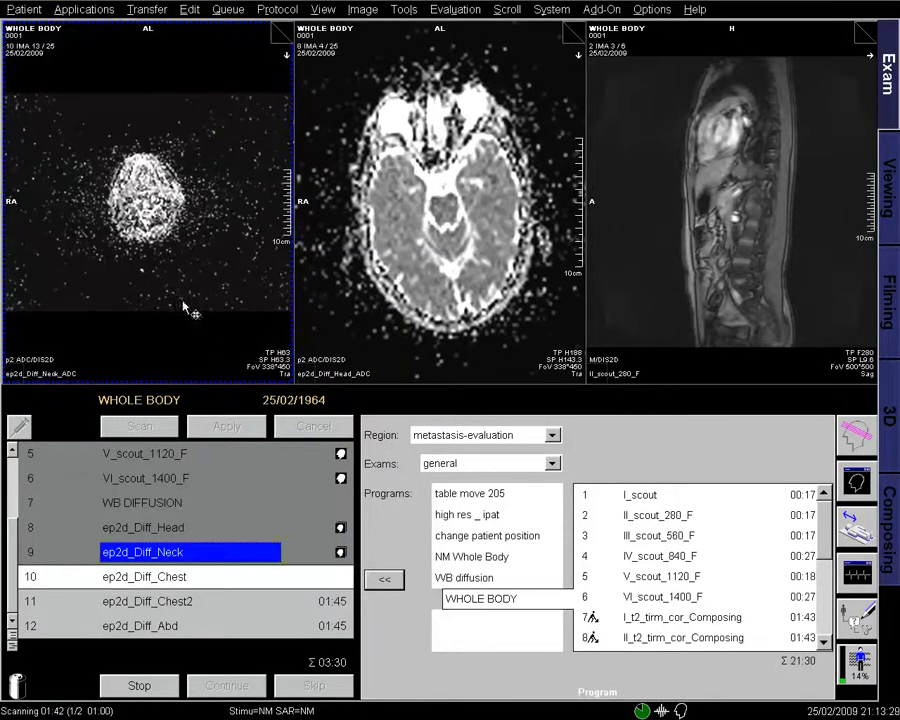
pyautogui.scroll(-8, 188, 297)
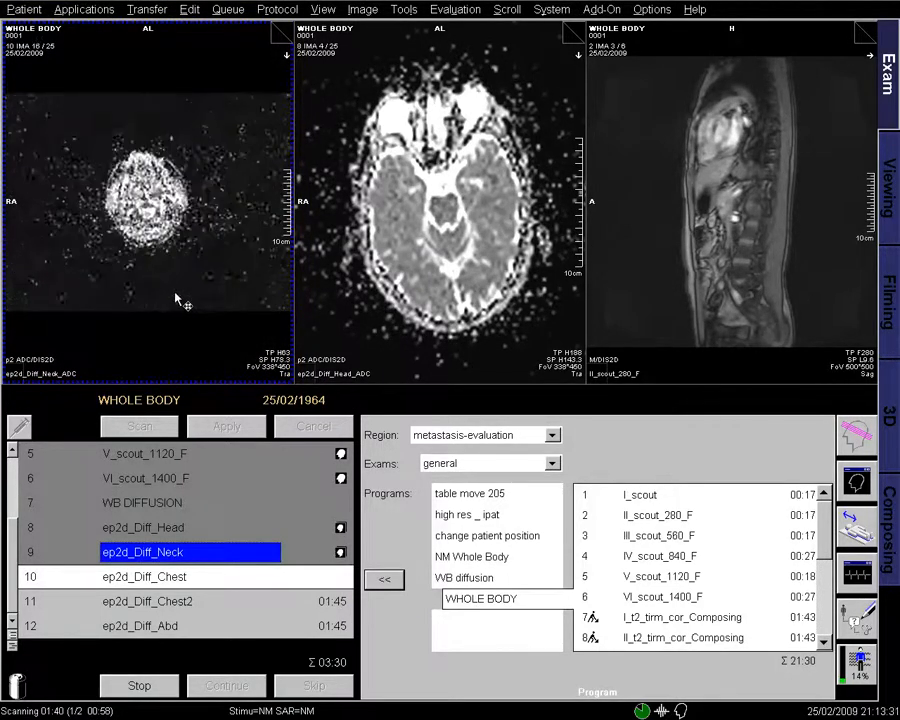
pyautogui.scroll(11, 185, 300)
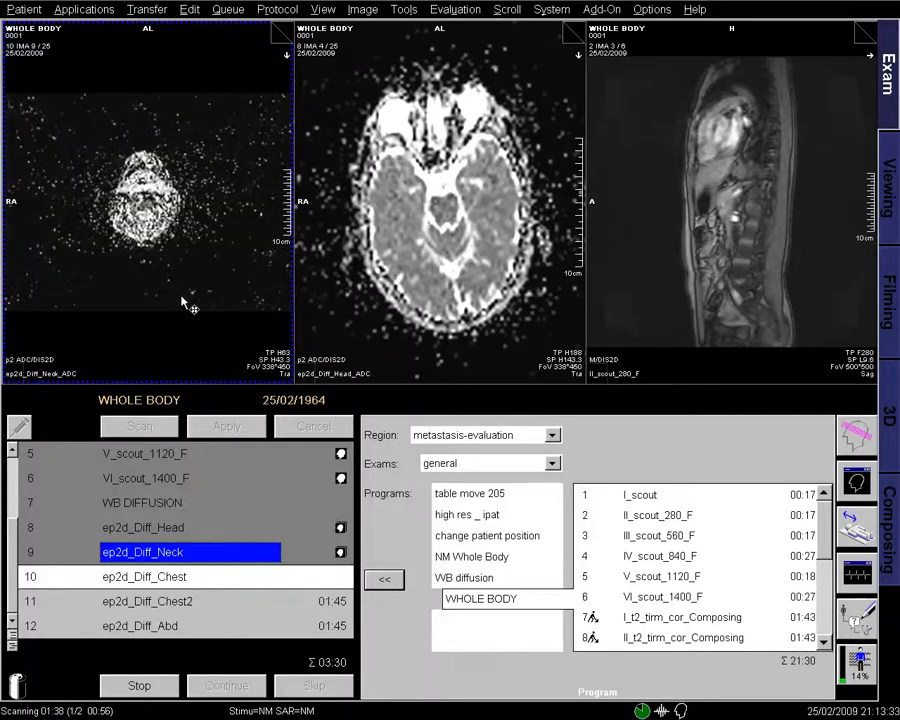
pyautogui.rightClick(191, 301)
pyautogui.click(214, 312)
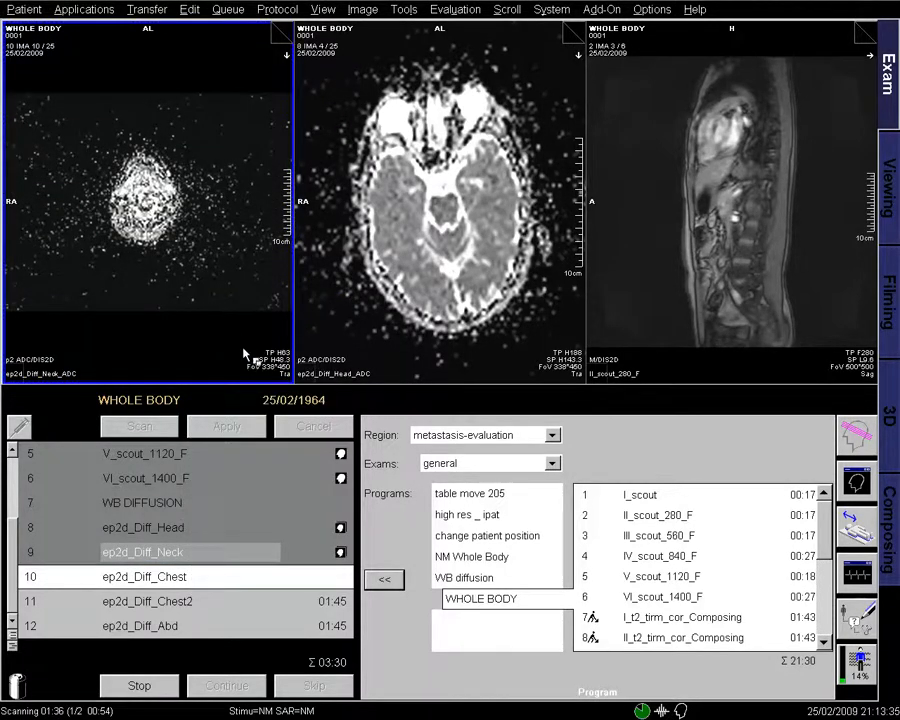
pyautogui.scroll(-3, 240, 310)
pyautogui.scroll(-10, 224, 322)
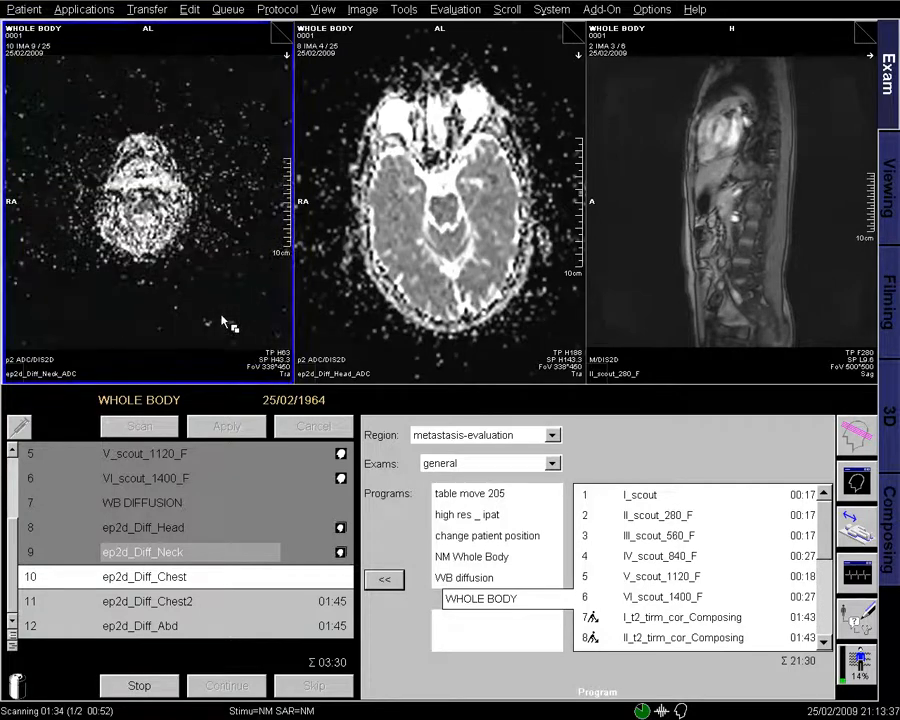
pyautogui.scroll(-3, 224, 322)
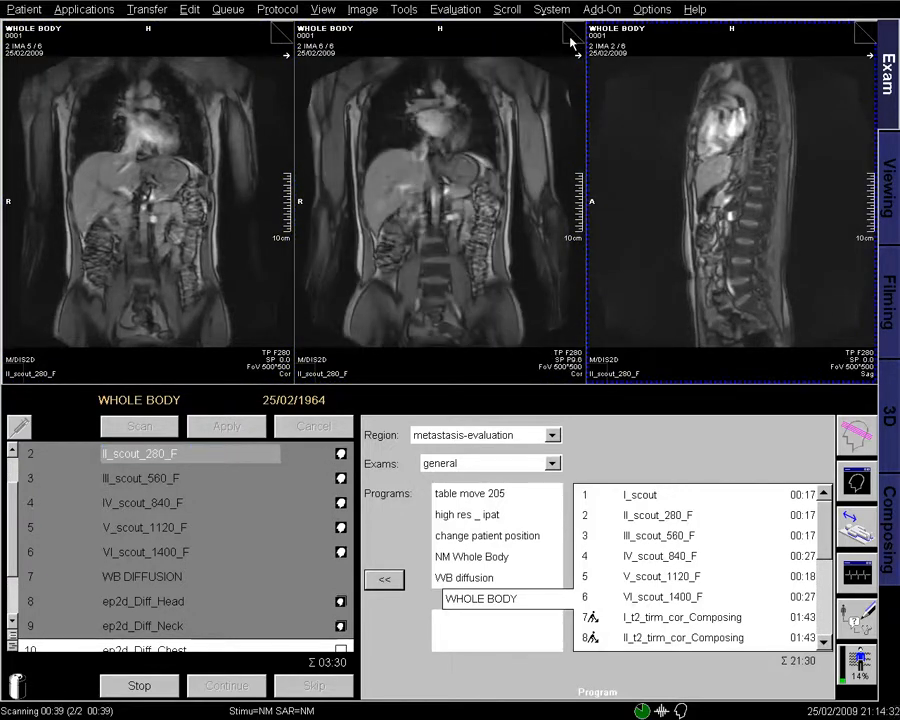
# - Open a copy of the ep2d_Diff_Abd protocol and shift its slice stack one station down
pyautogui.moveTo(14, 530); pyautogui.dragTo(22, 576)
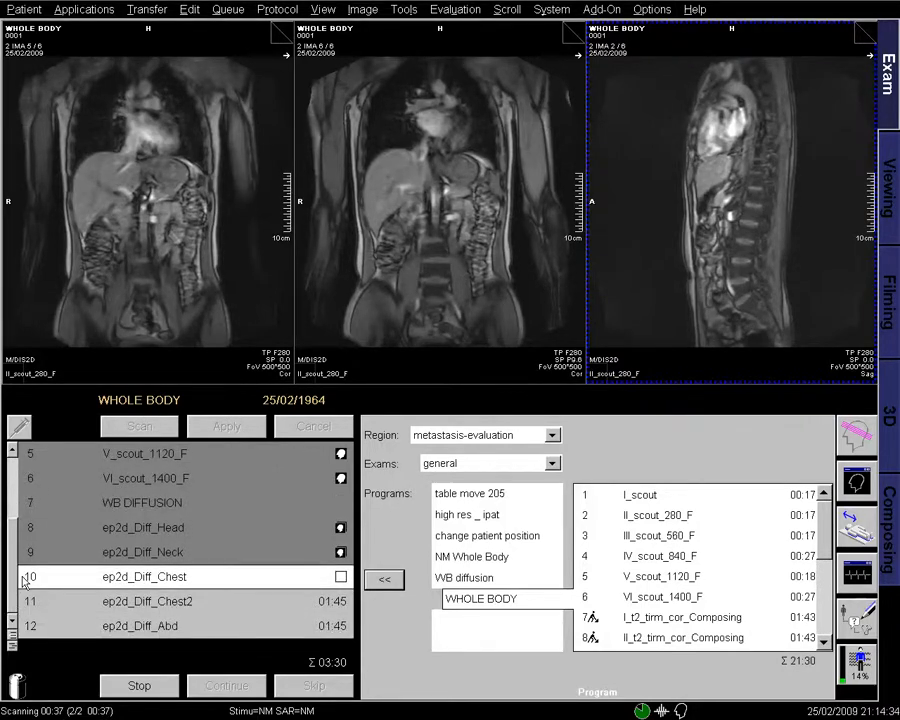
pyautogui.click(186, 628)
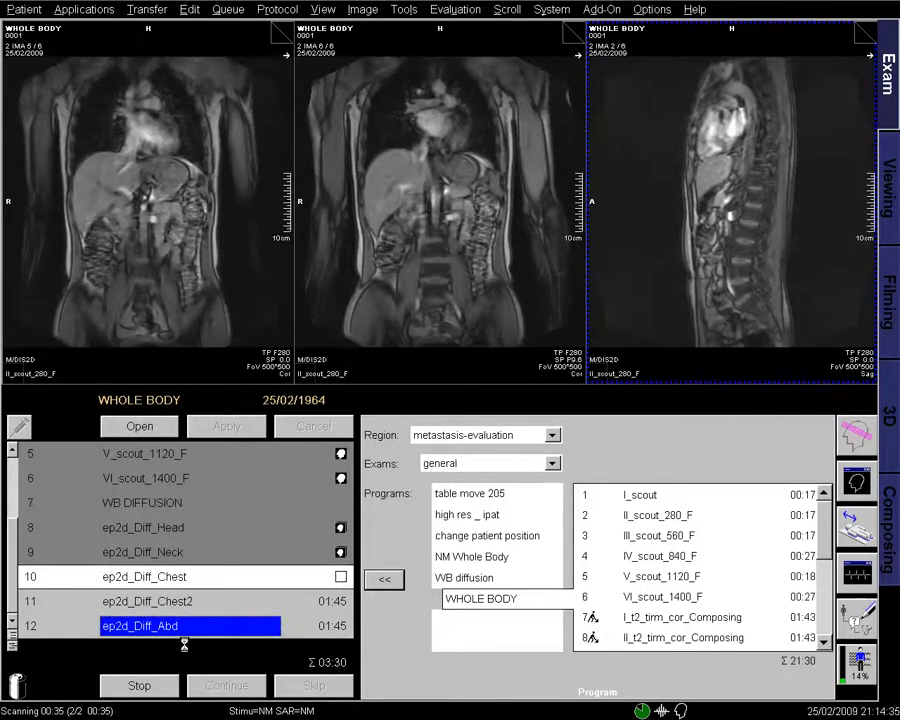
pyautogui.click(140, 426)
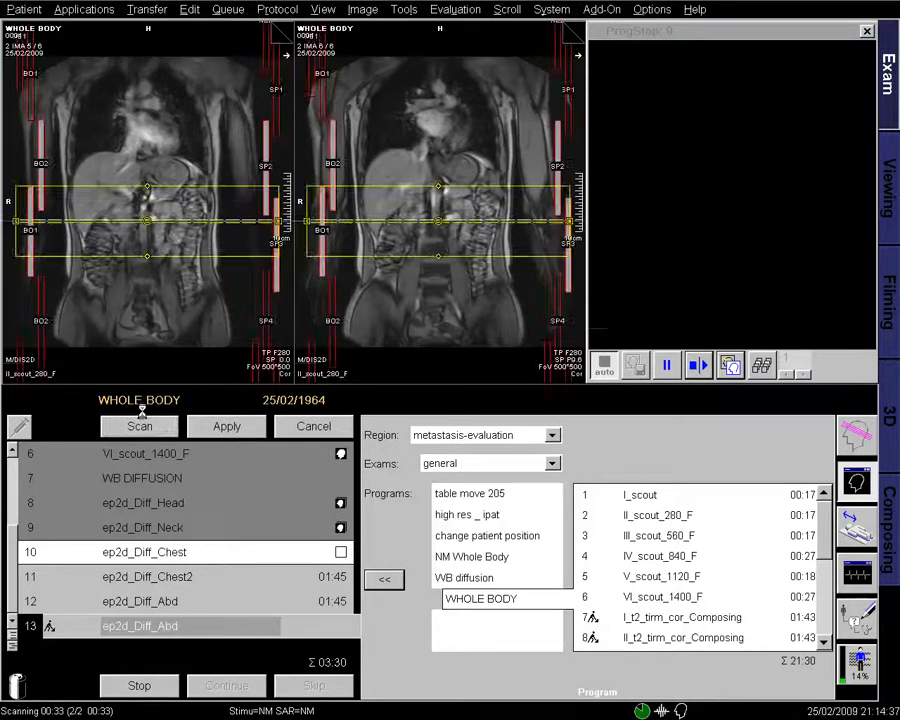
pyautogui.click(277, 9)
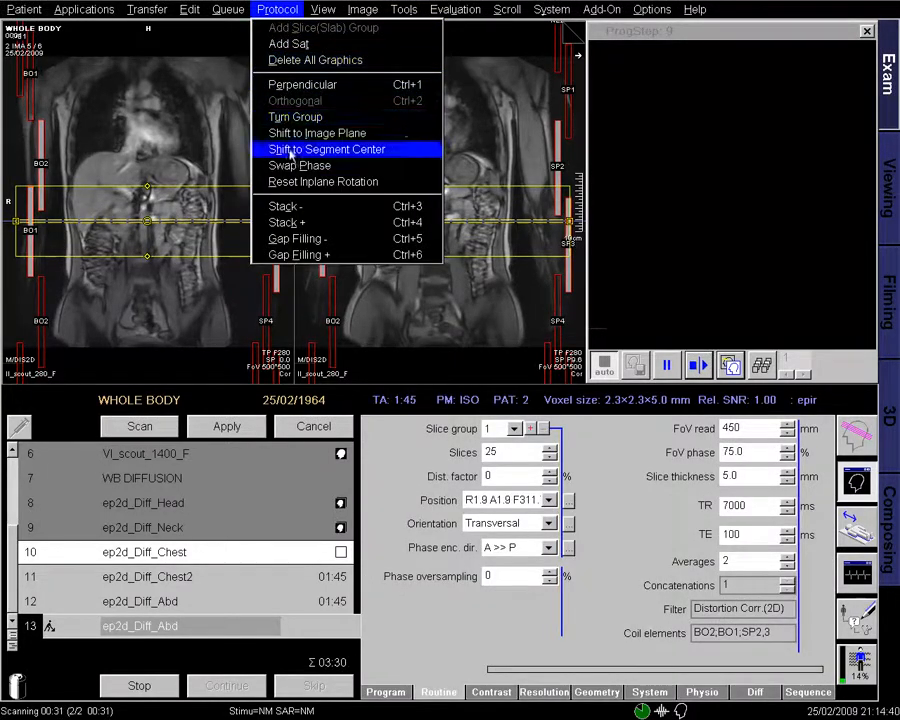
pyautogui.click(286, 206)
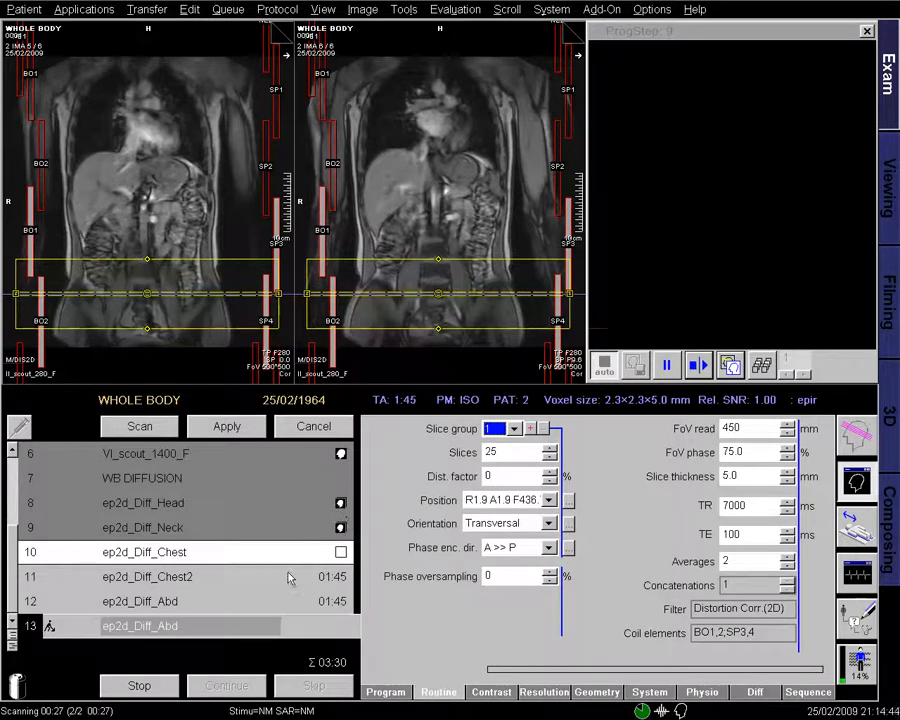
# - Rename protocol 13 to ep2d_Diff_Lower Abd and apply it to the queue
pyautogui.rightClick(229, 629)
pyautogui.click(290, 704)
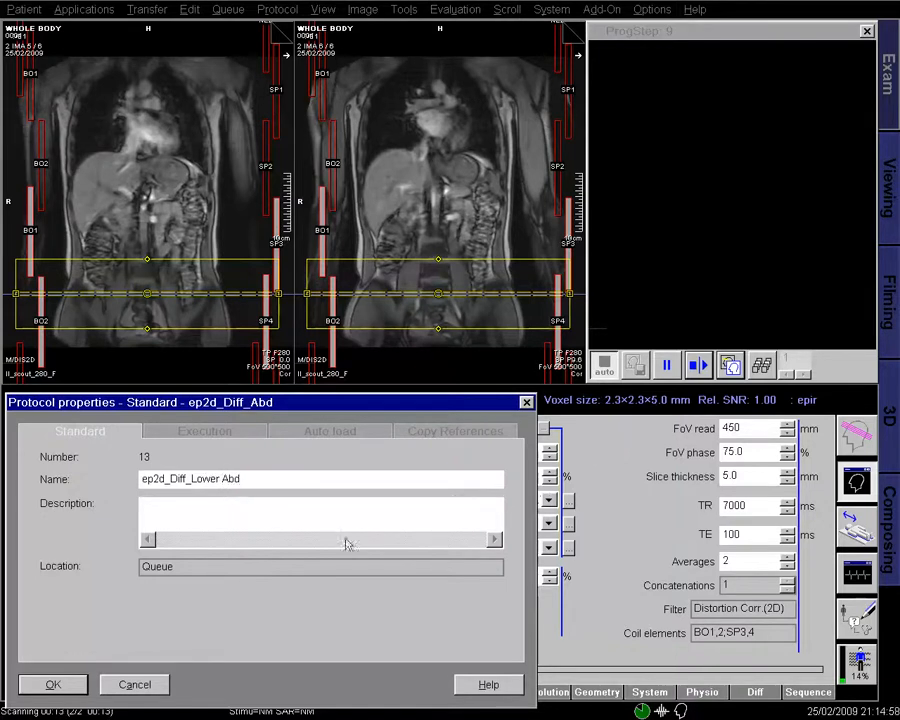
pyautogui.click(50, 684)
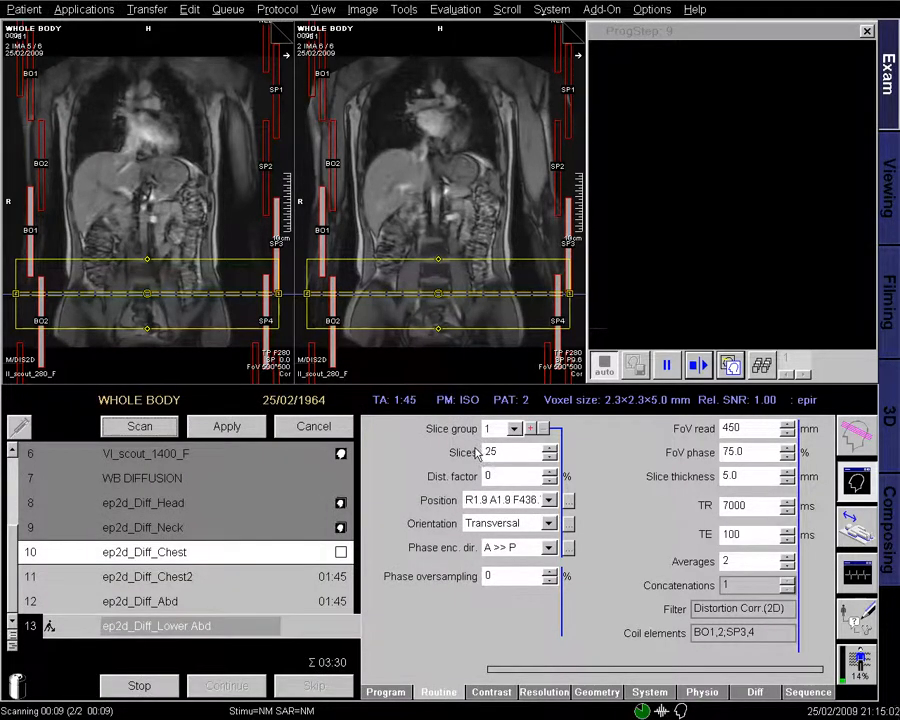
pyautogui.click(228, 424)
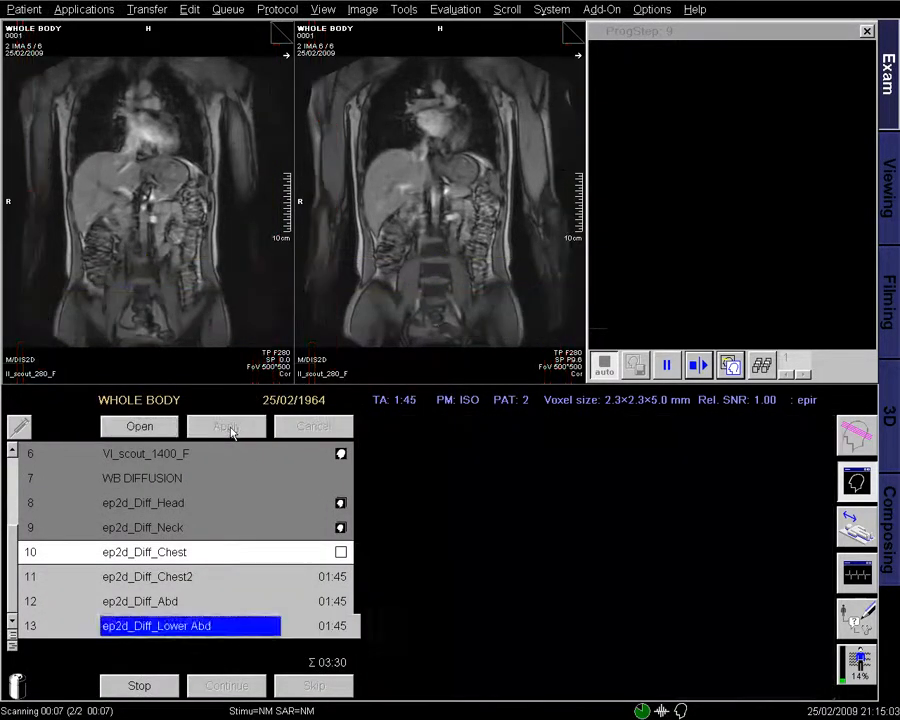
# - Show the ep2d_Diff_Chest axial series in the first viewport and select it
pyautogui.click(866, 32)
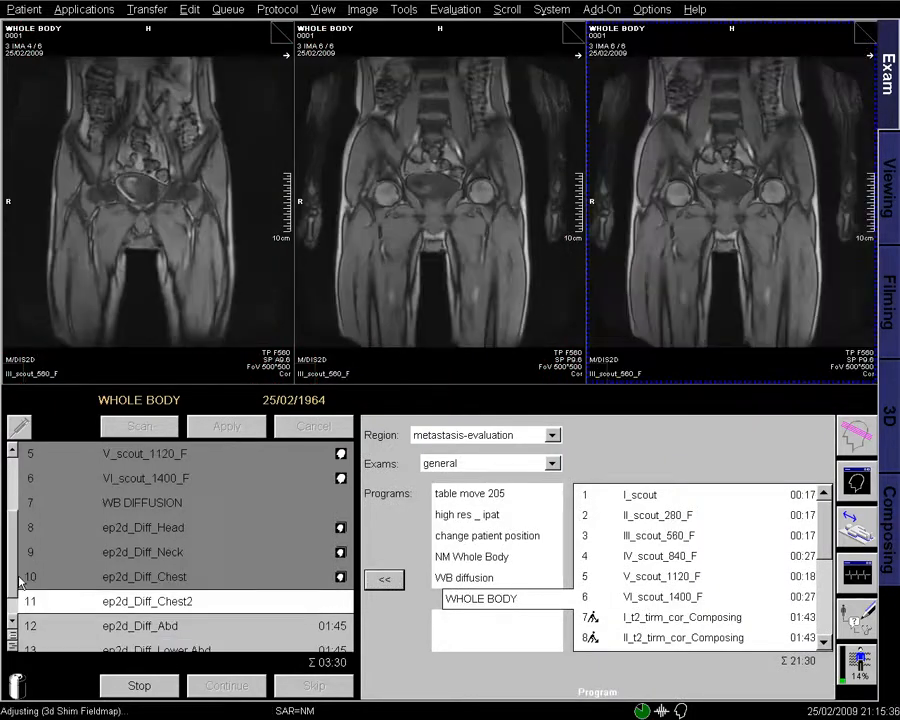
pyautogui.click(345, 552)
pyautogui.moveTo(366, 550); pyautogui.dragTo(244, 313)
pyautogui.rightClick(215, 297)
pyautogui.click(231, 301)
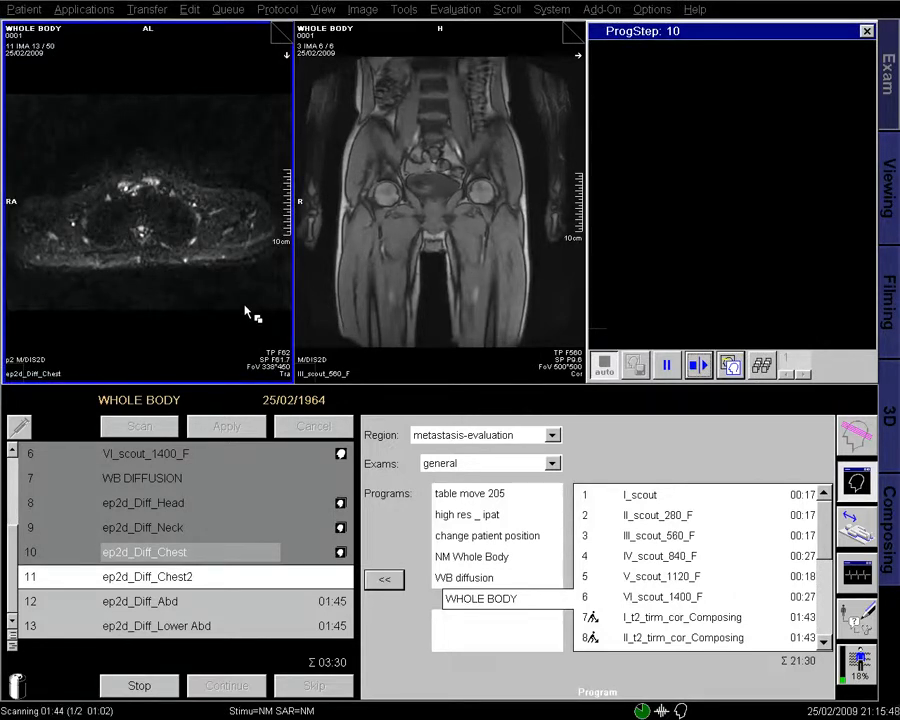
pyautogui.click(251, 67)
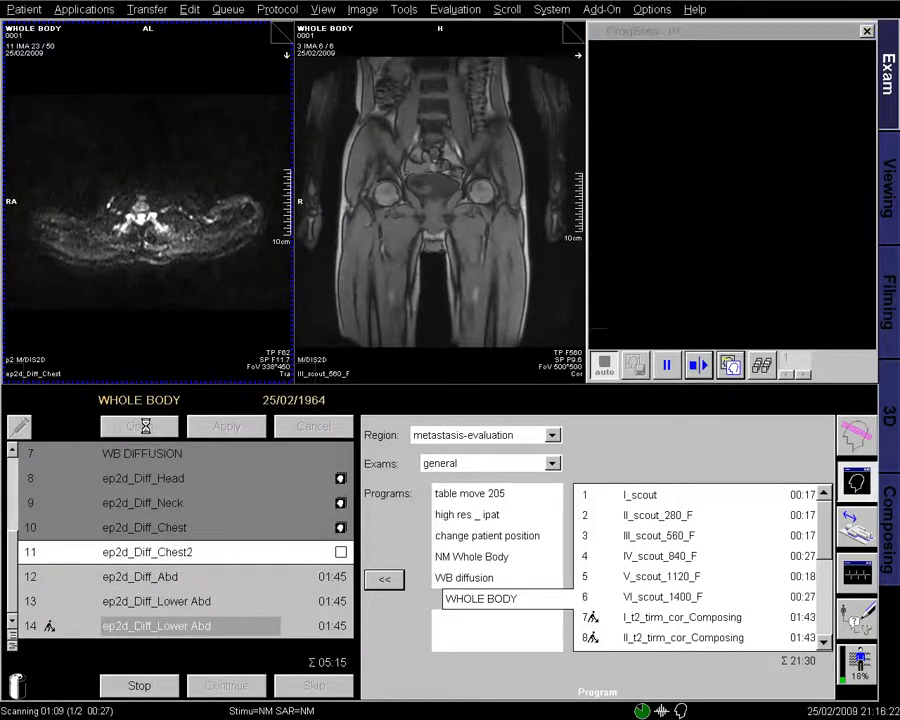
# - Rename protocol row 14 to ep2d_Diff_Pelvis
pyautogui.rightClick(223, 630)
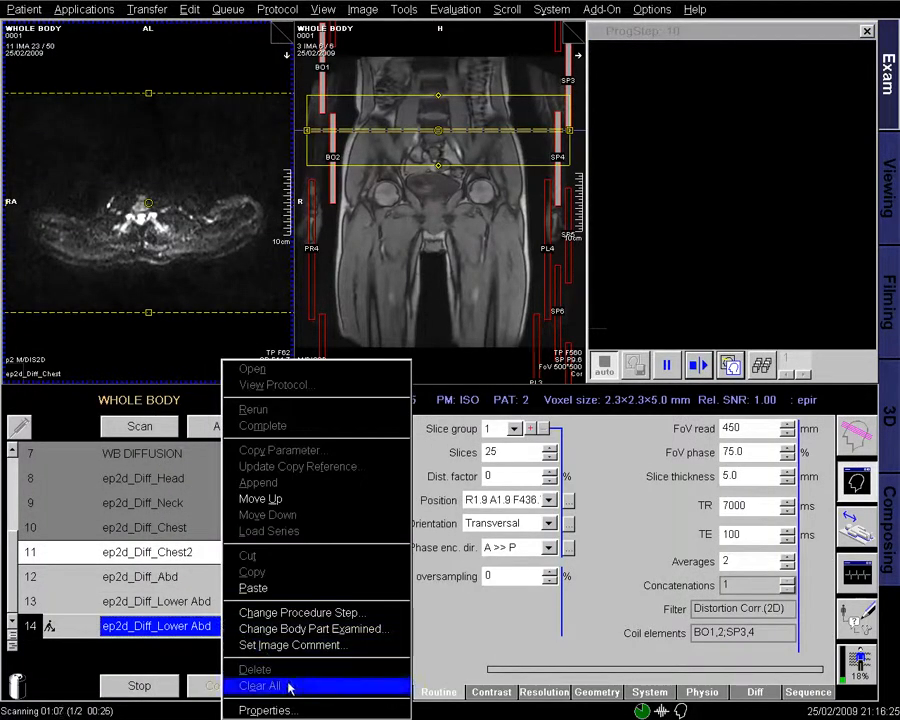
pyautogui.click(287, 705)
pyautogui.click(267, 480)
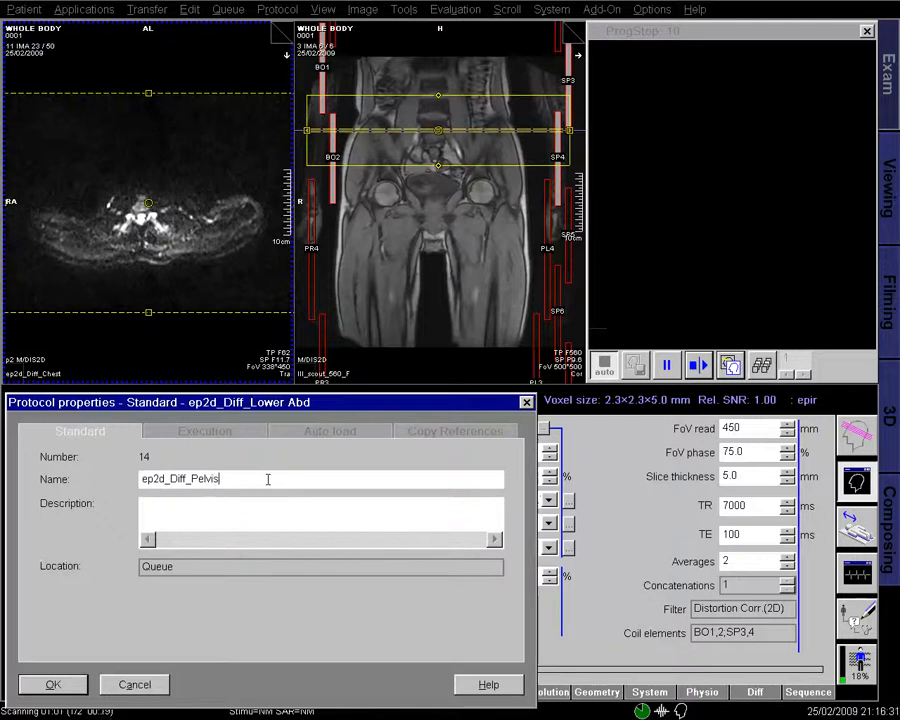
pyautogui.click(53, 686)
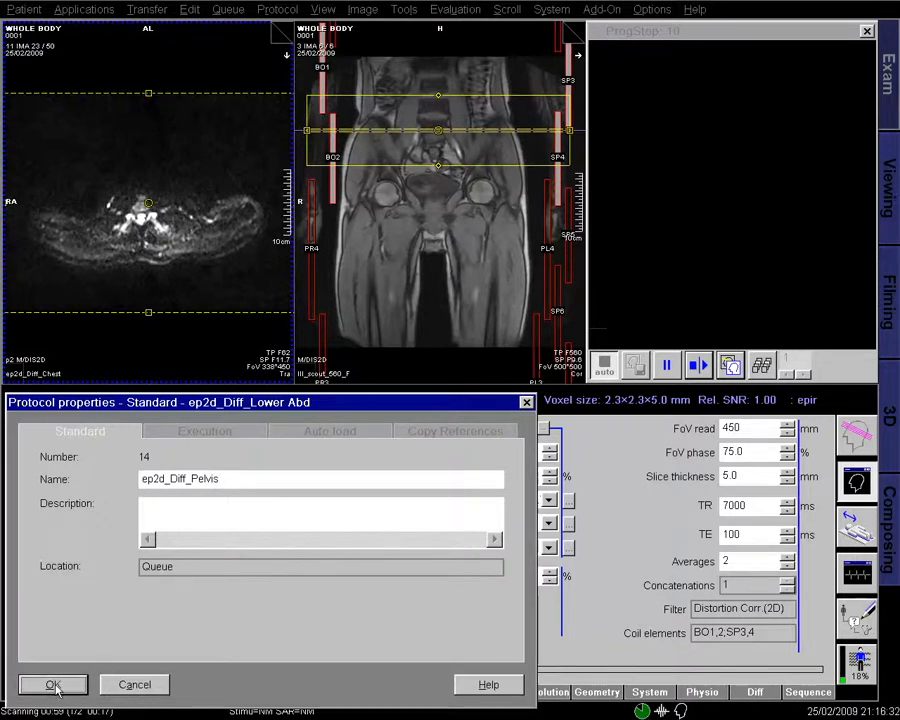
# - Shift the Pelvis slice stack down onto the pelvis, apply it to the queue and open a copy
pyautogui.click(284, 12)
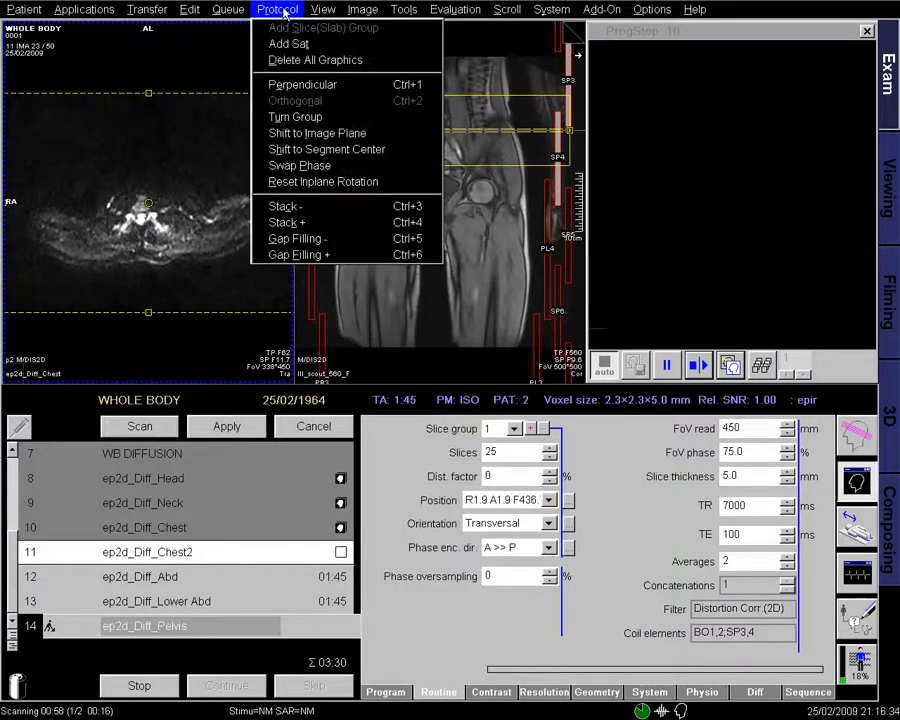
pyautogui.click(286, 206)
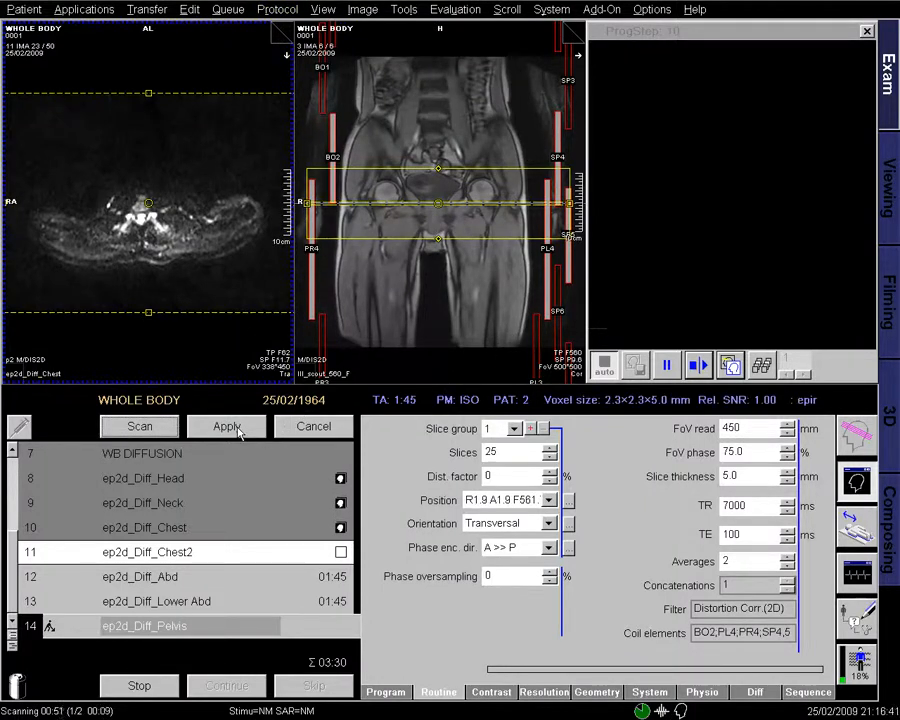
pyautogui.click(236, 427)
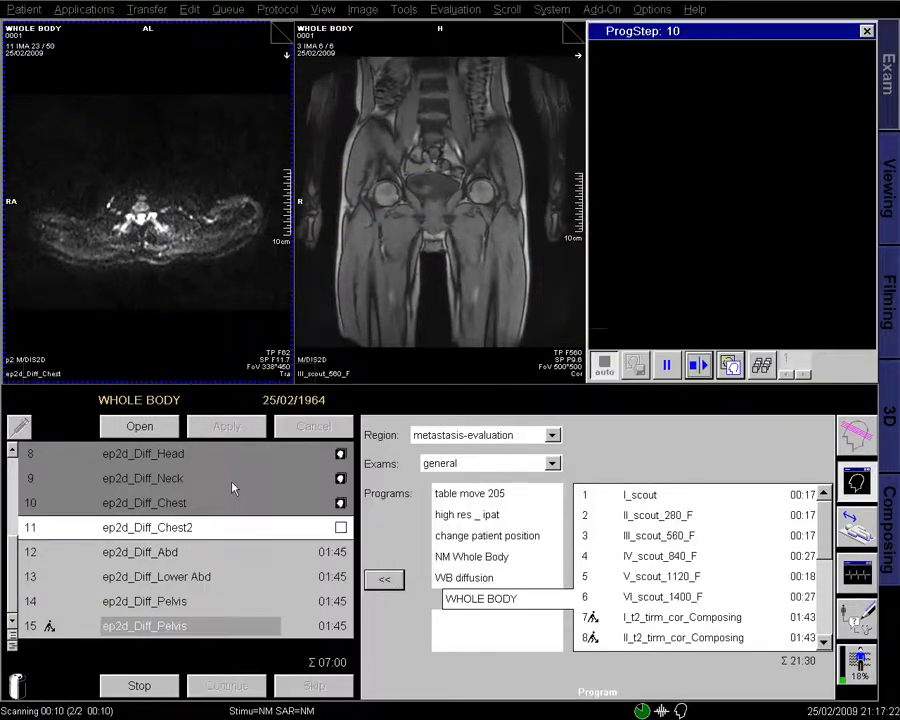
pyautogui.click(172, 432)
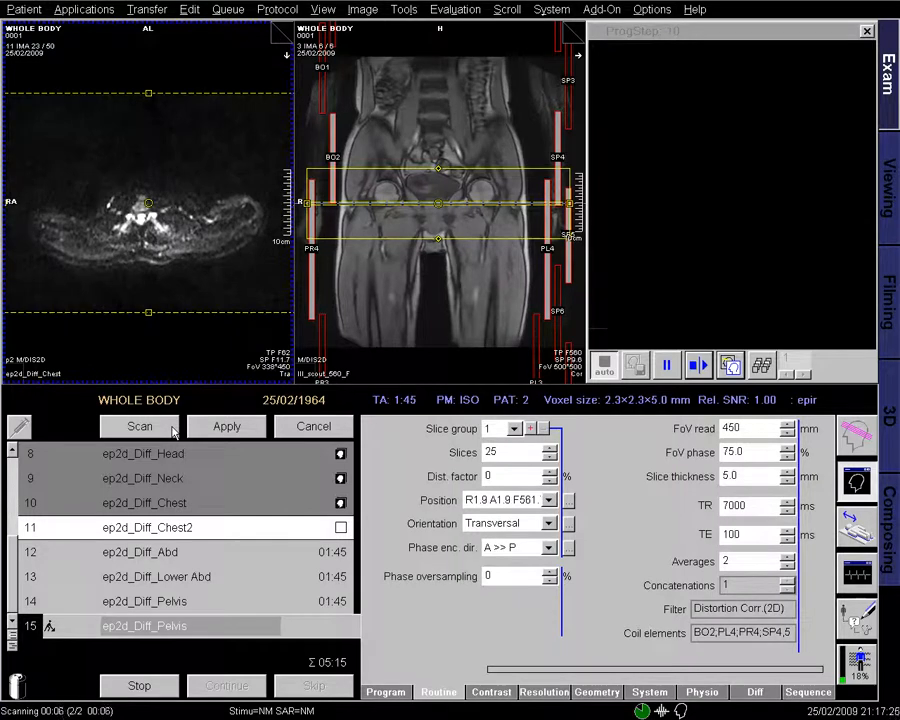
# - Edit the copy's slice count and shift its slice stack down onto the thighs
pyautogui.click(502, 453)
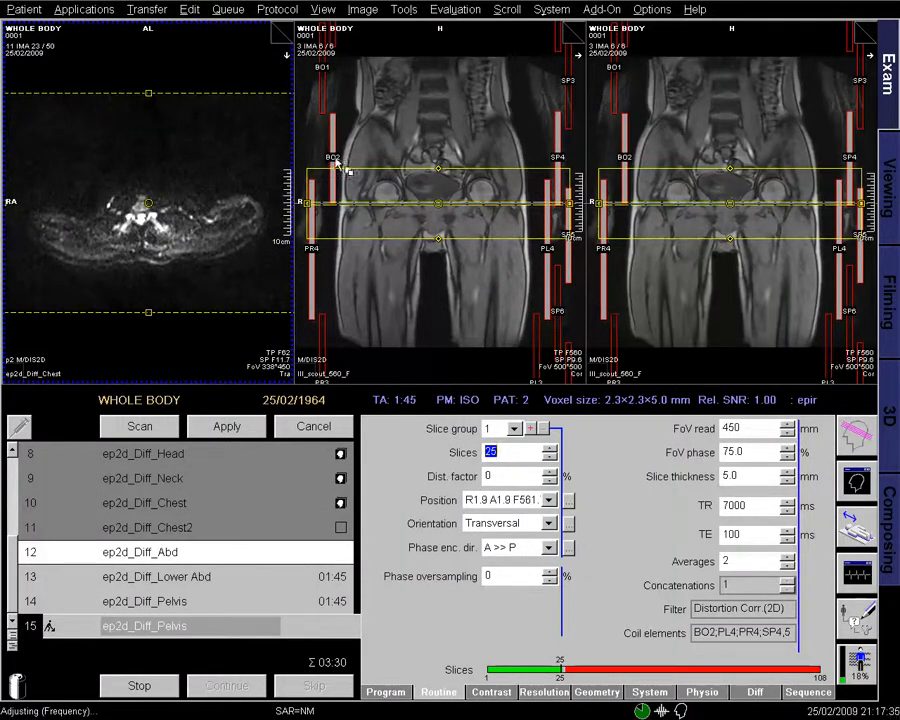
pyautogui.click(277, 9)
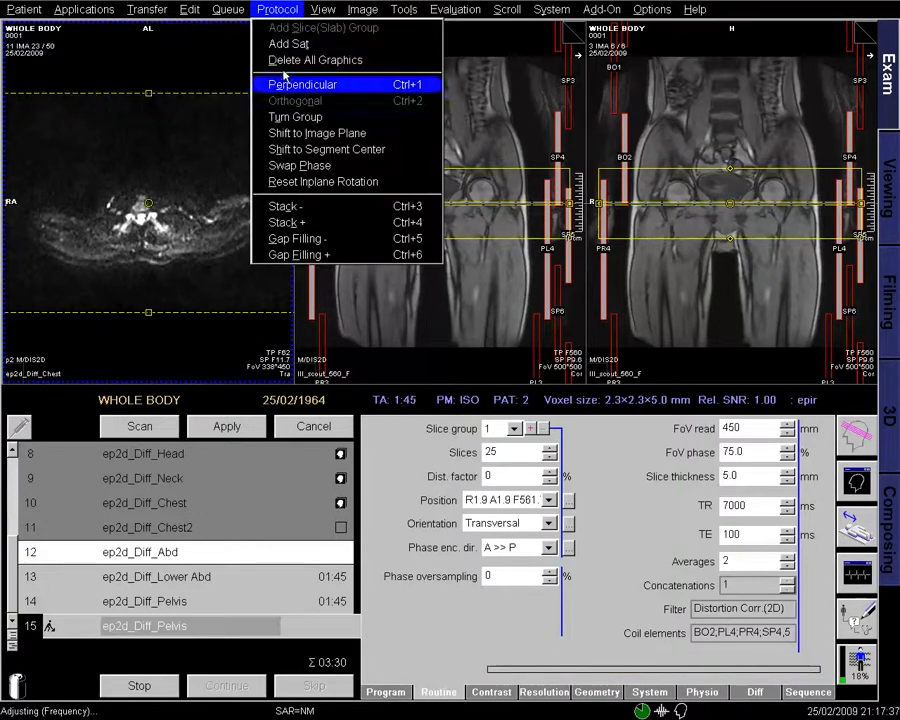
pyautogui.click(290, 206)
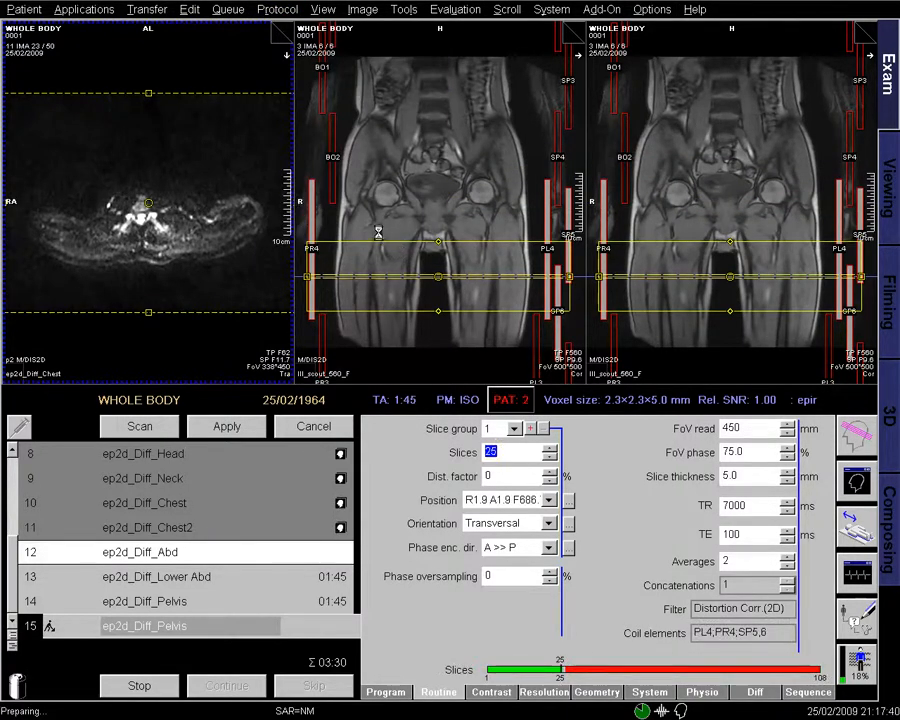
# - Rename row 15 to ep2d_Diff_thigh and queue it
pyautogui.rightClick(207, 626)
pyautogui.click(258, 709)
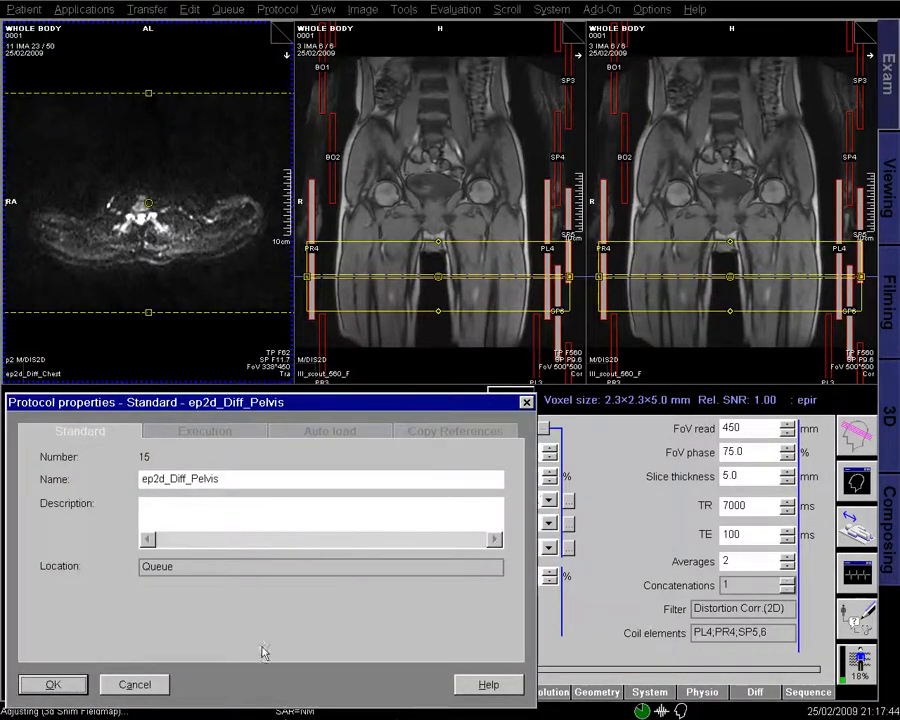
pyautogui.click(261, 474)
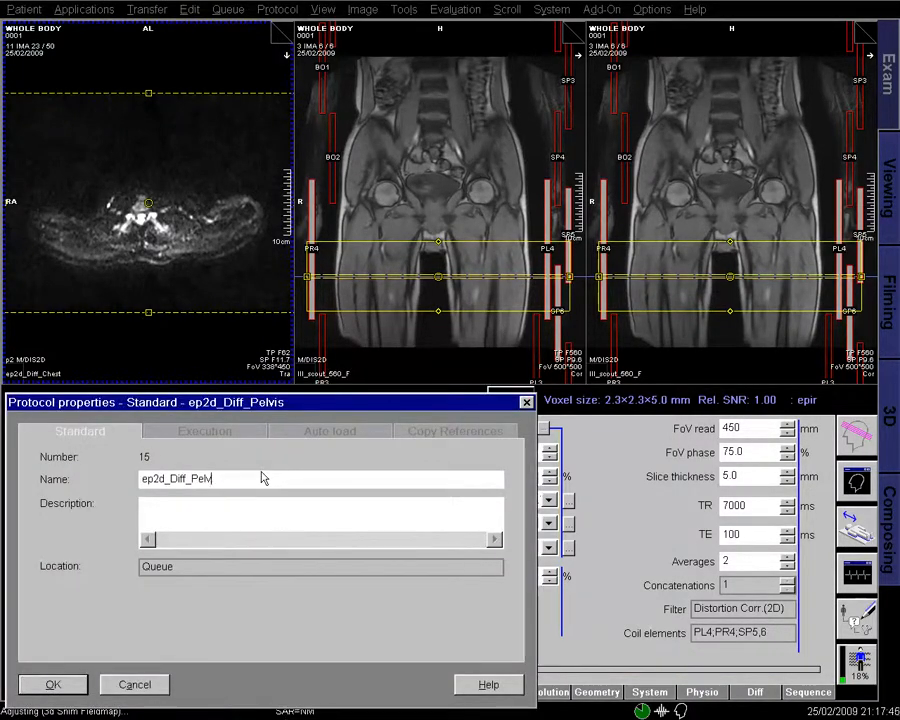
pyautogui.press('BackSpace')
pyautogui.press('BackSpace')
pyautogui.click(53, 684)
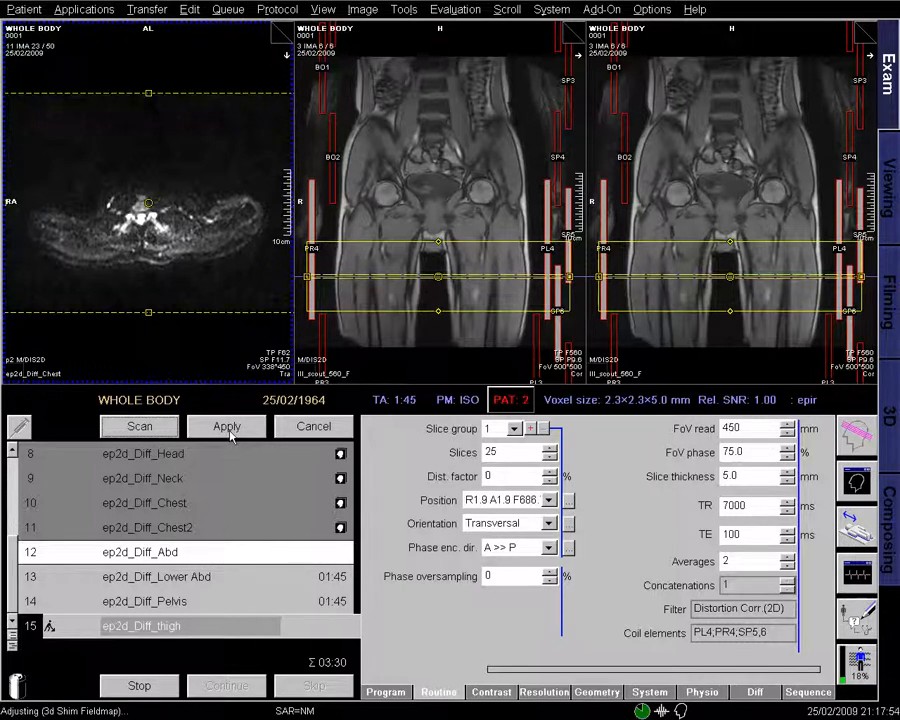
pyautogui.click(230, 426)
# - Load the finished Chest2 diffusion series into the left viewer
pyautogui.click(866, 31)
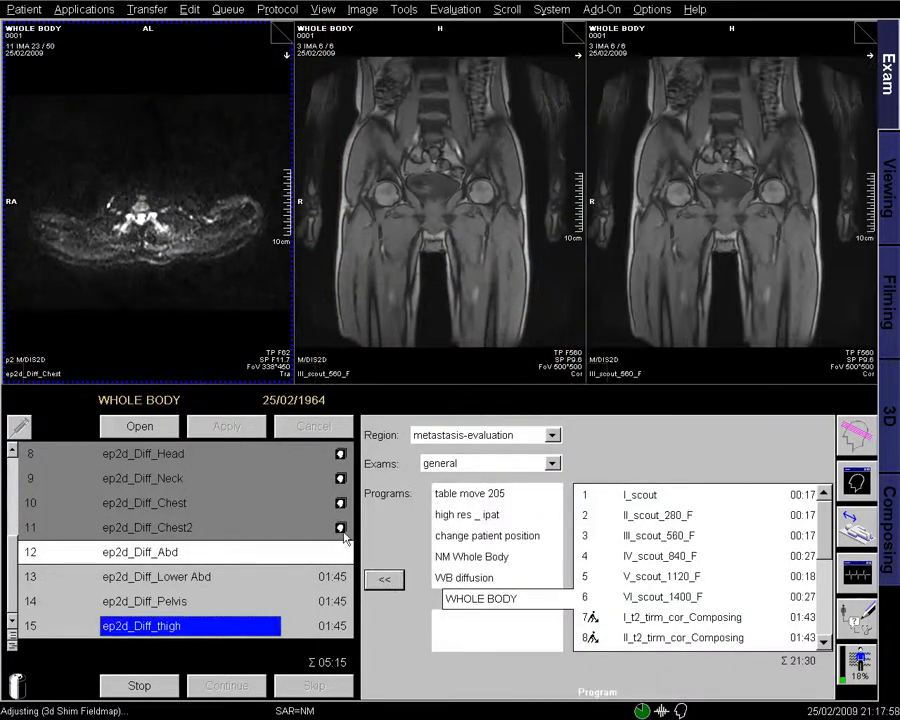
pyautogui.click(341, 529)
pyautogui.moveTo(360, 534); pyautogui.dragTo(207, 325)
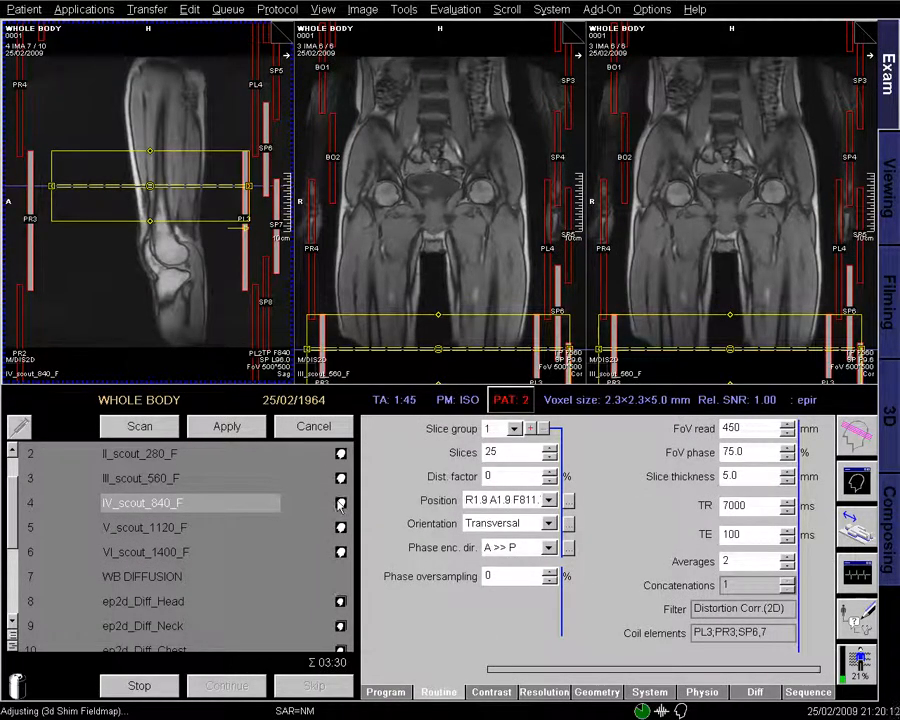
# - Show the IV_scout_840_F localizer in the middle and right viewers and page through its images
pyautogui.moveTo(339, 503); pyautogui.dragTo(480, 262)
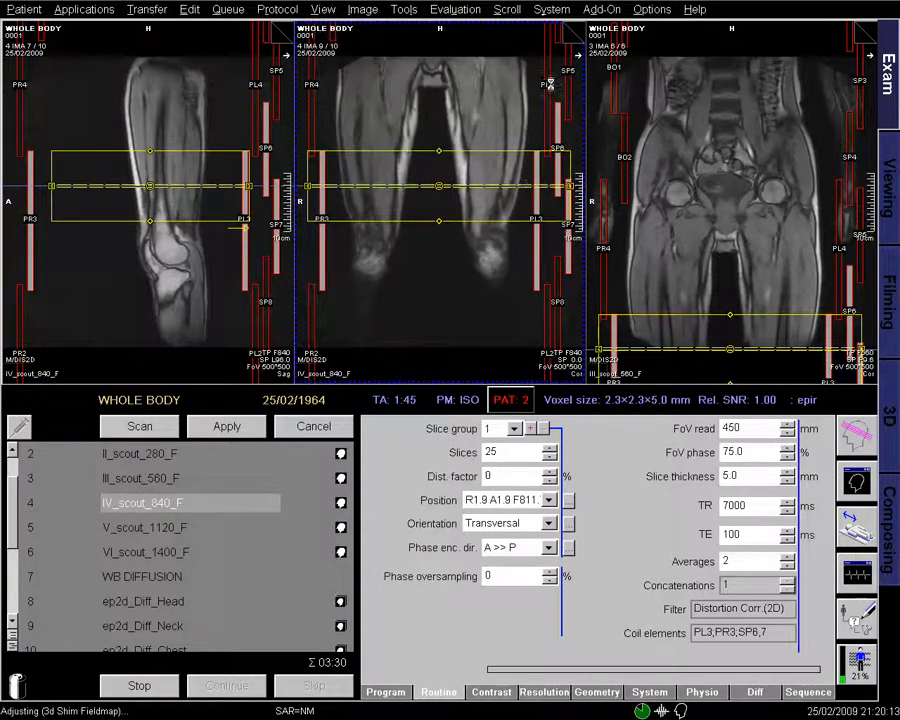
pyautogui.click(571, 31)
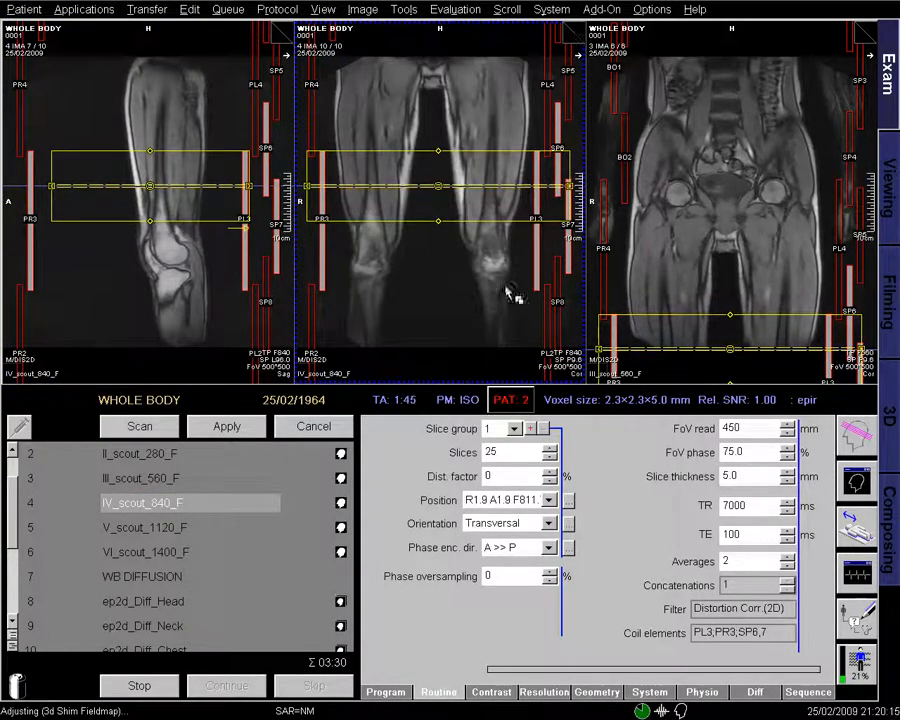
pyautogui.moveTo(340, 504); pyautogui.dragTo(734, 242)
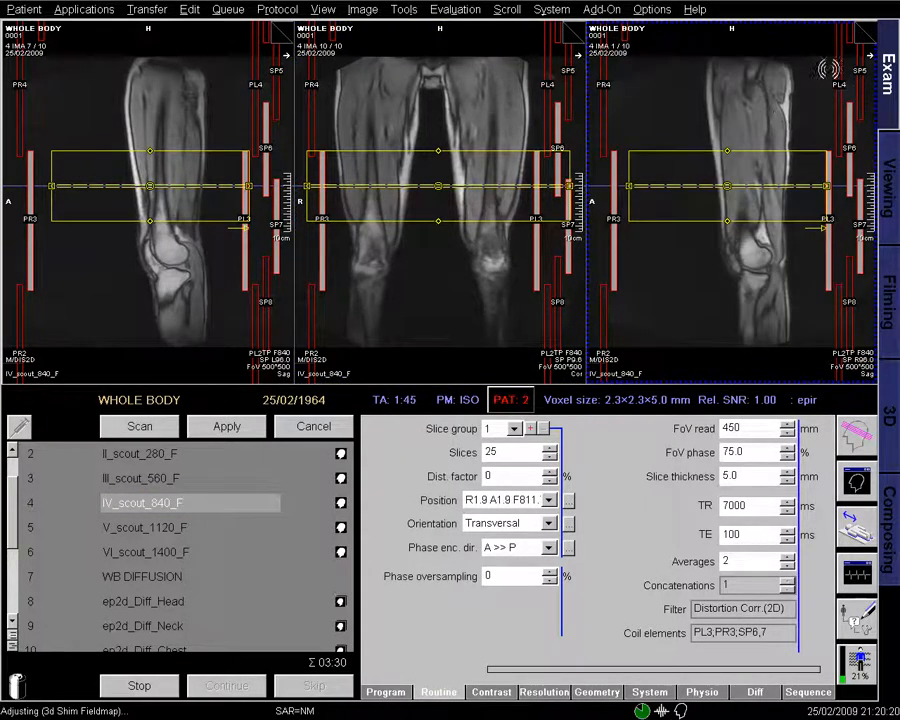
pyautogui.click(866, 30)
pyautogui.click(866, 30)
pyautogui.click(866, 30)
pyautogui.click(866, 30)
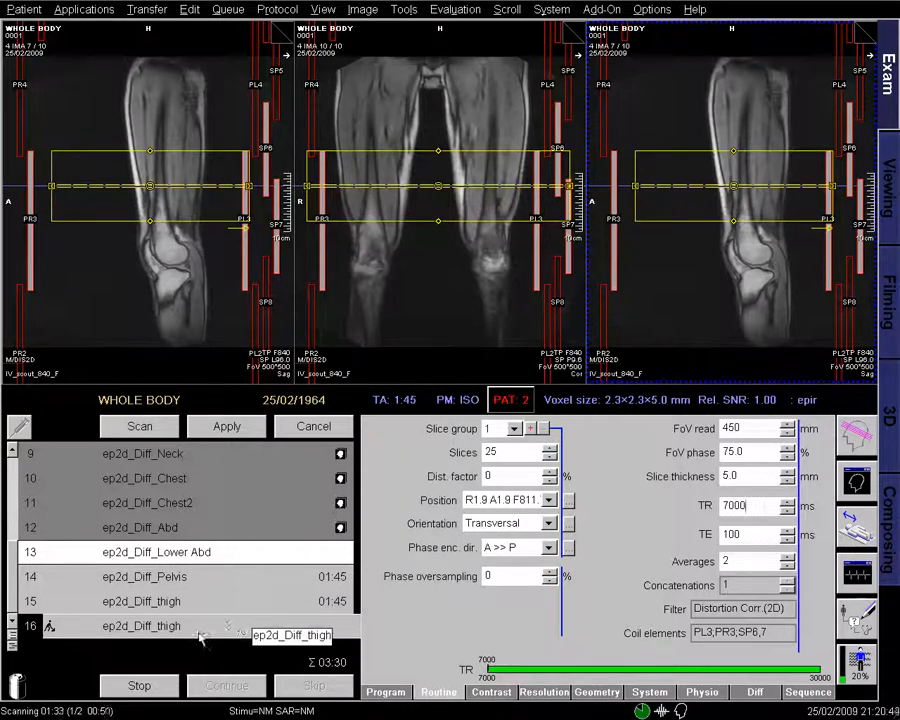
pyautogui.click(200, 630)
# - Rename row 16 to ep2d_Diff_thigh2
pyautogui.rightClick(200, 630)
pyautogui.click(258, 705)
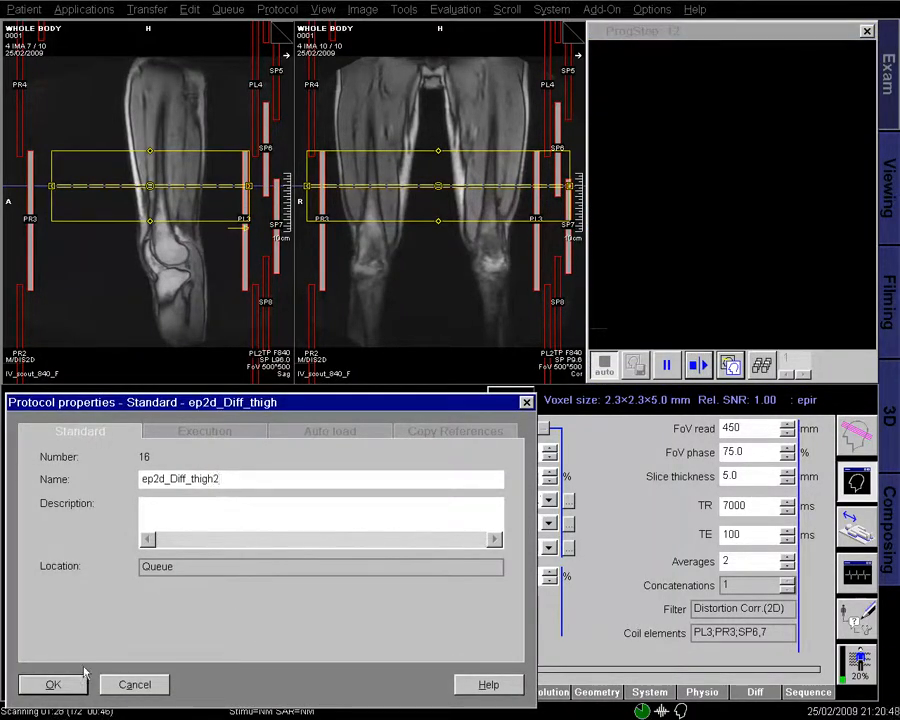
pyautogui.click(227, 433)
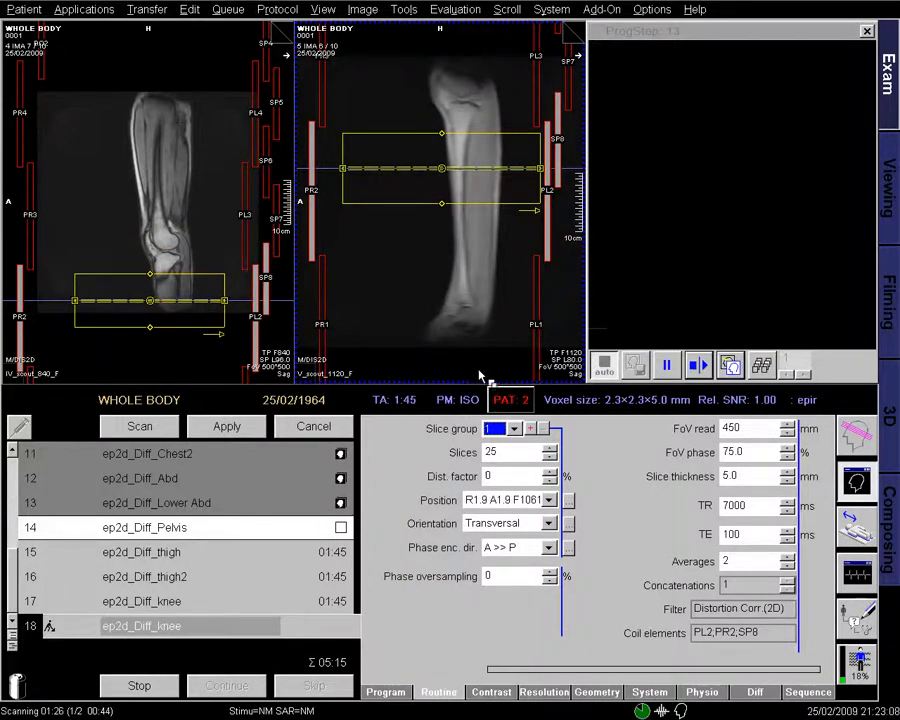
# - Rename the ep2d_Diff_knee copy to ep2d_Diff_leg and add it to the queue
pyautogui.rightClick(212, 625)
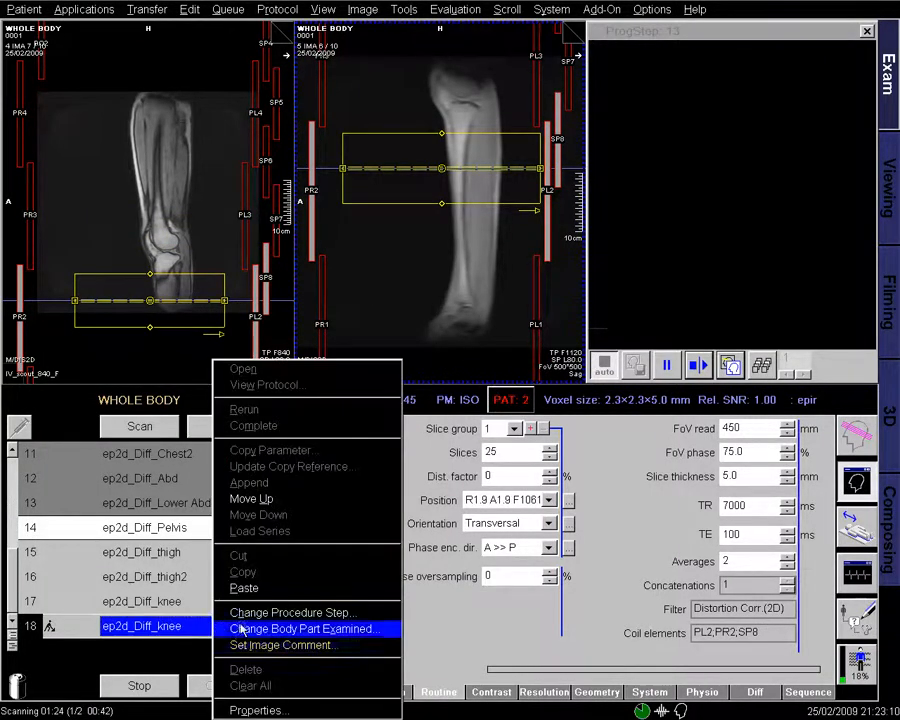
pyautogui.click(292, 704)
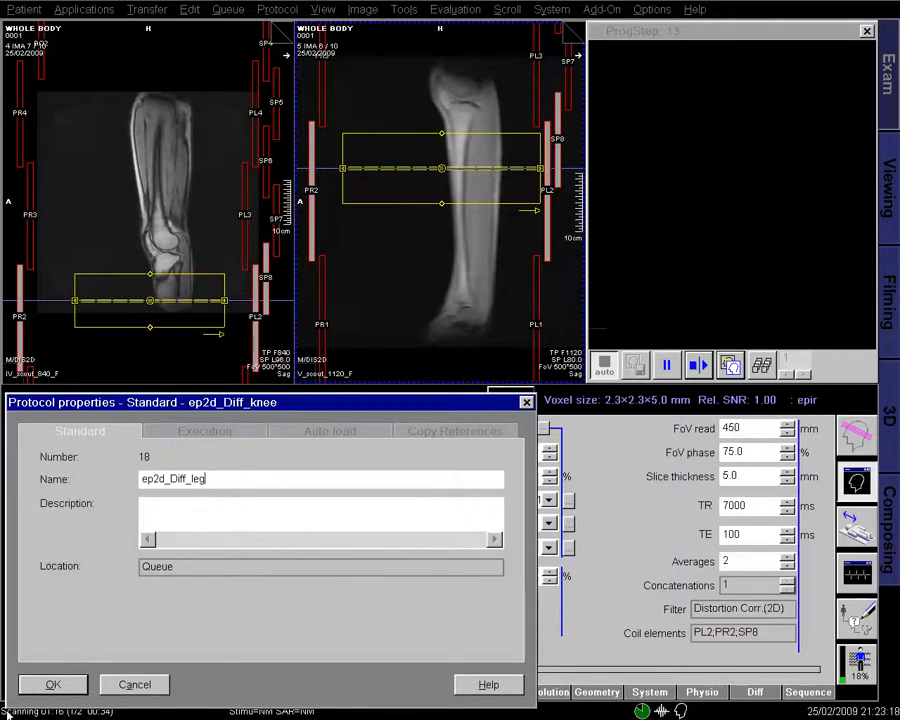
pyautogui.click(44, 685)
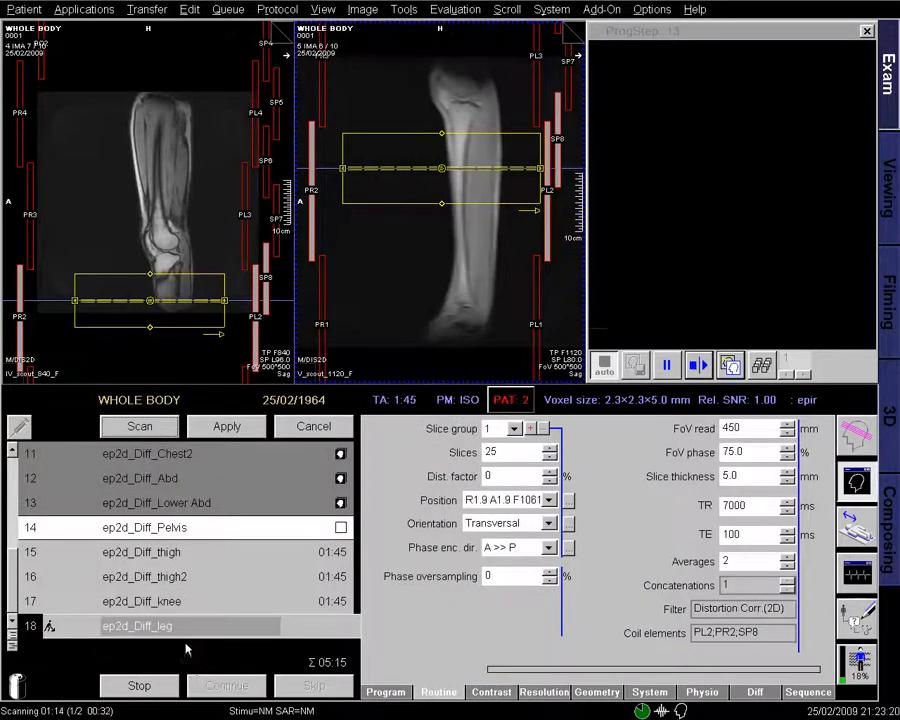
pyautogui.click(226, 427)
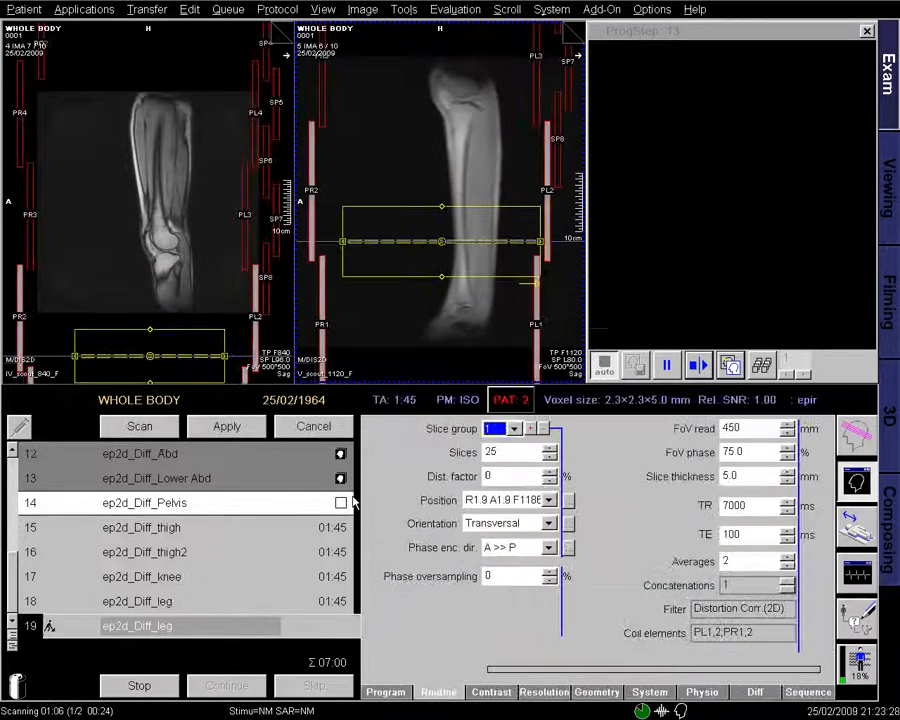
# - Rename row 19 to ep2d_Diff_leg2 and add it to the queue
pyautogui.rightClick(200, 645)
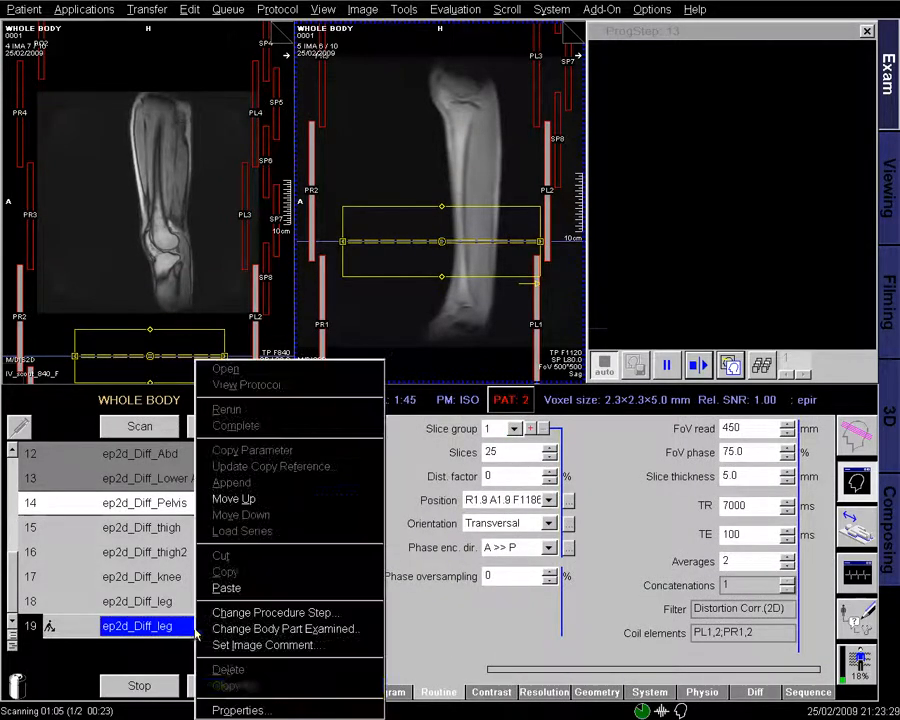
pyautogui.click(234, 702)
pyautogui.click(212, 479)
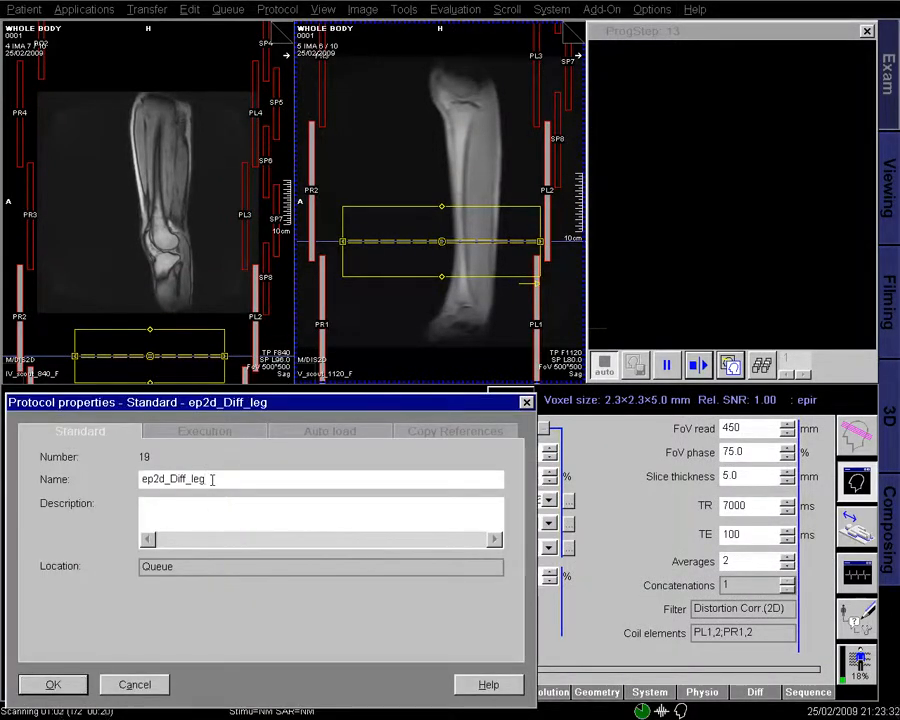
pyautogui.press('Return')
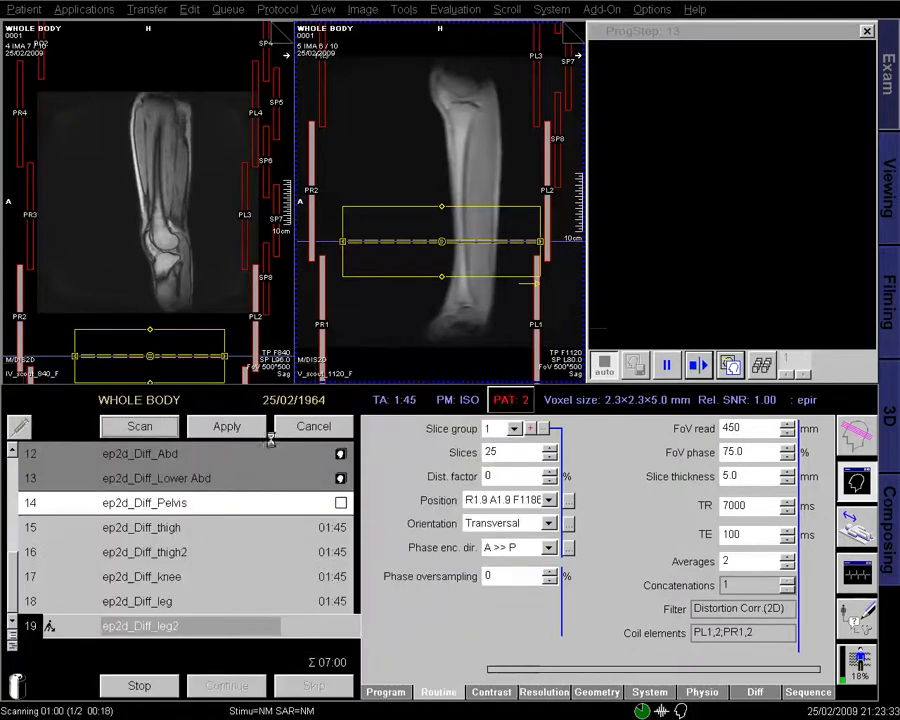
pyautogui.click(238, 430)
# - Duplicate ep2d_Diff_leg2 as row 20 and apply Stack - to its slices
pyautogui.moveTo(184, 634); pyautogui.dragTo(187, 654)
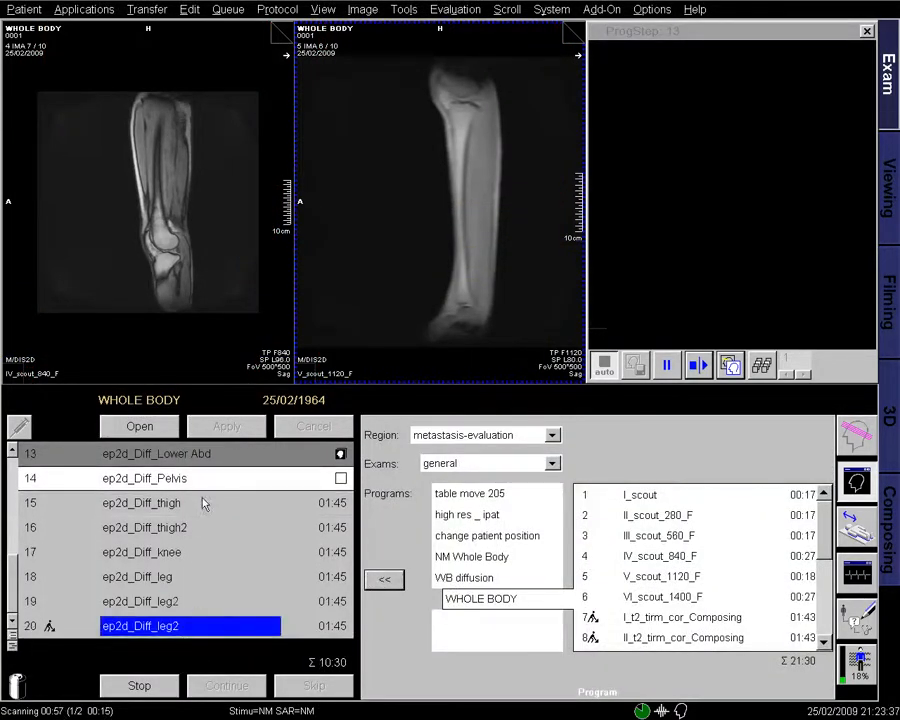
pyautogui.click(139, 426)
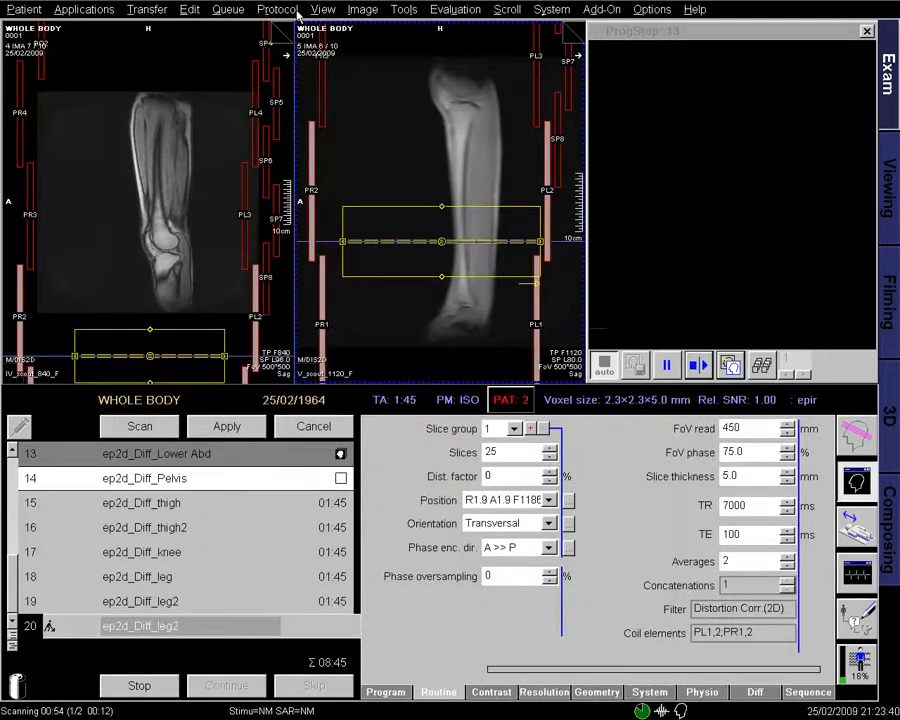
pyautogui.click(277, 10)
pyautogui.click(298, 212)
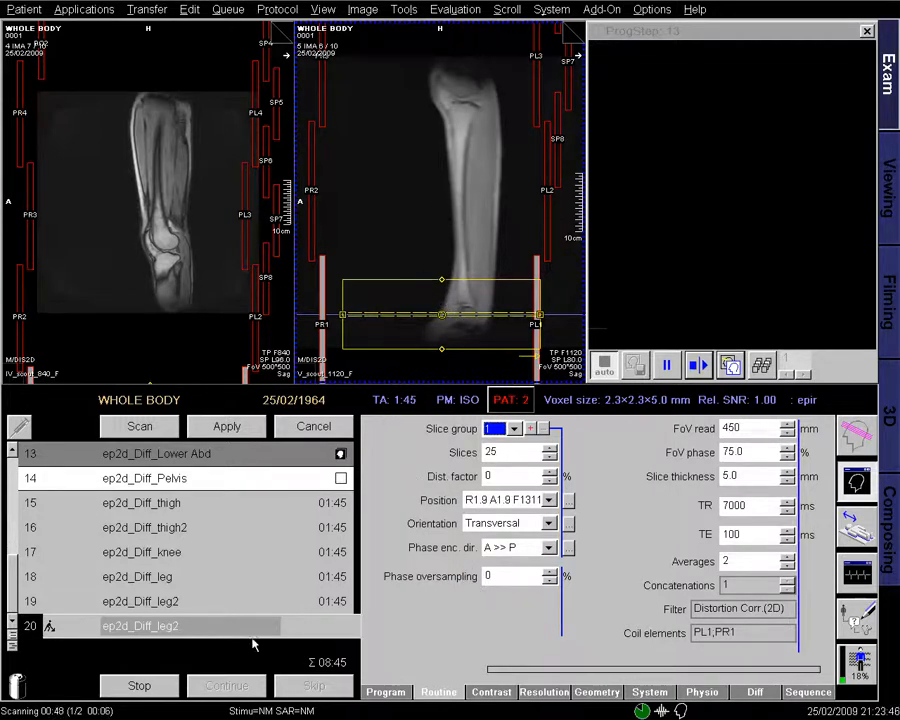
# - Rename row 20 to ep2d_Diff_leg3 and show the Lower Abd diffusion images in the left viewer
pyautogui.rightClick(250, 628)
pyautogui.click(280, 704)
pyautogui.click(219, 482)
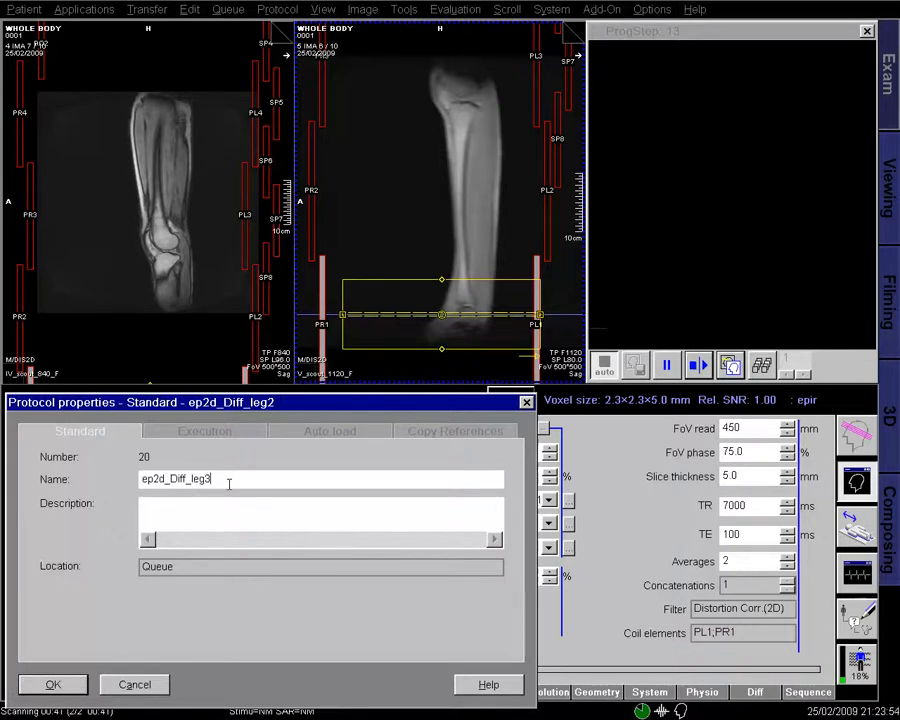
pyautogui.click(54, 685)
pyautogui.click(340, 454)
pyautogui.moveTo(340, 454); pyautogui.dragTo(232, 296)
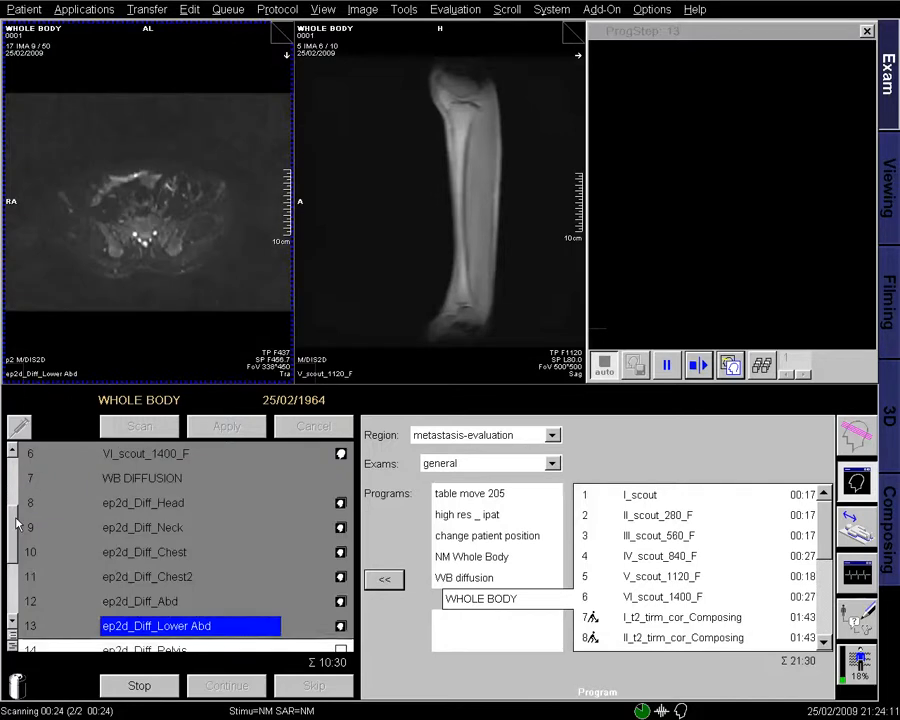
# - Display the Abd diffusion images in the left viewer
pyautogui.scroll(-1, 17, 527)
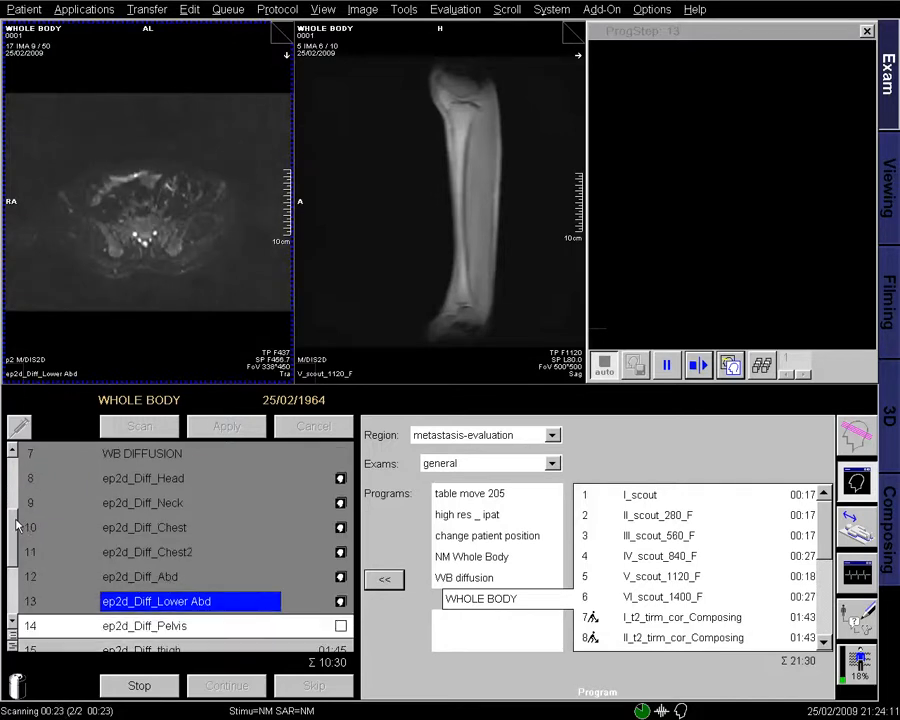
pyautogui.click(341, 577)
pyautogui.moveTo(315, 445); pyautogui.dragTo(215, 286)
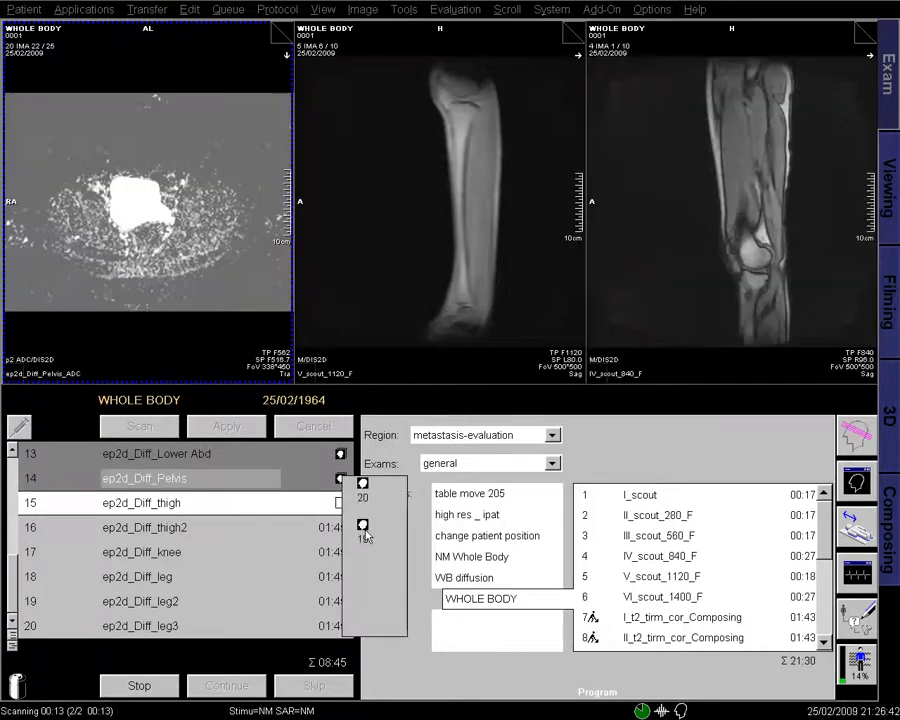
# - Load the Pelvis diffusion series into the left viewer and scroll through its slices
pyautogui.click(360, 526)
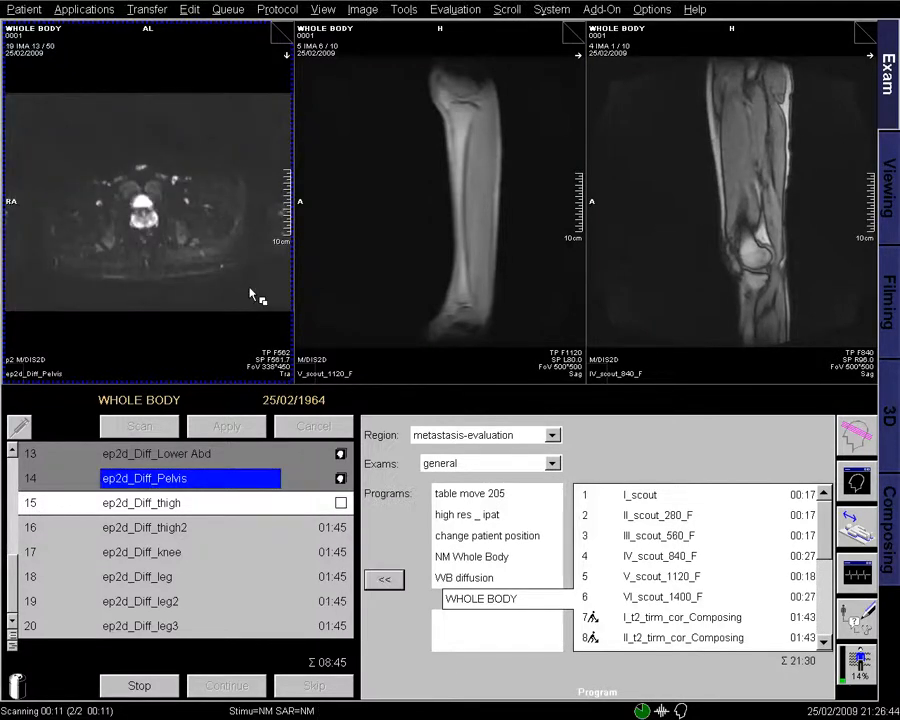
pyautogui.click(248, 286)
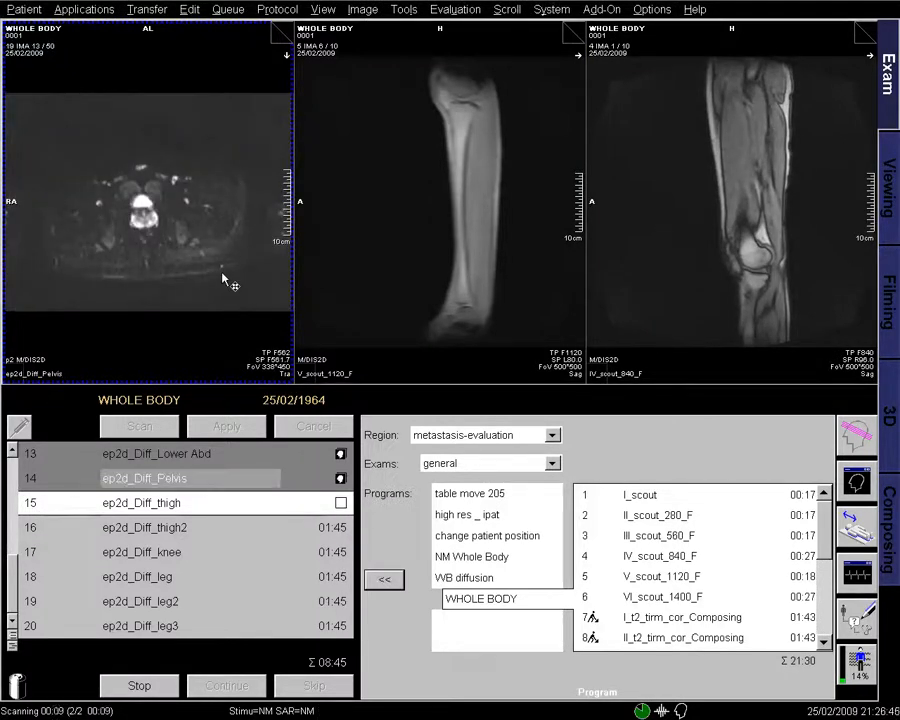
pyautogui.scroll(-4, 158, 280)
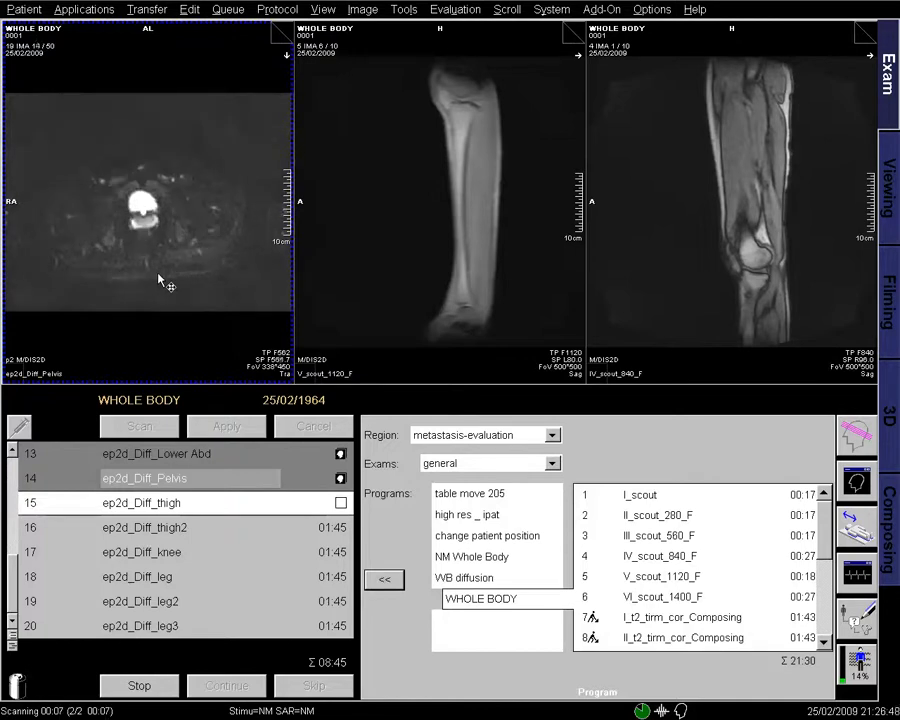
pyautogui.scroll(-13, 158, 280)
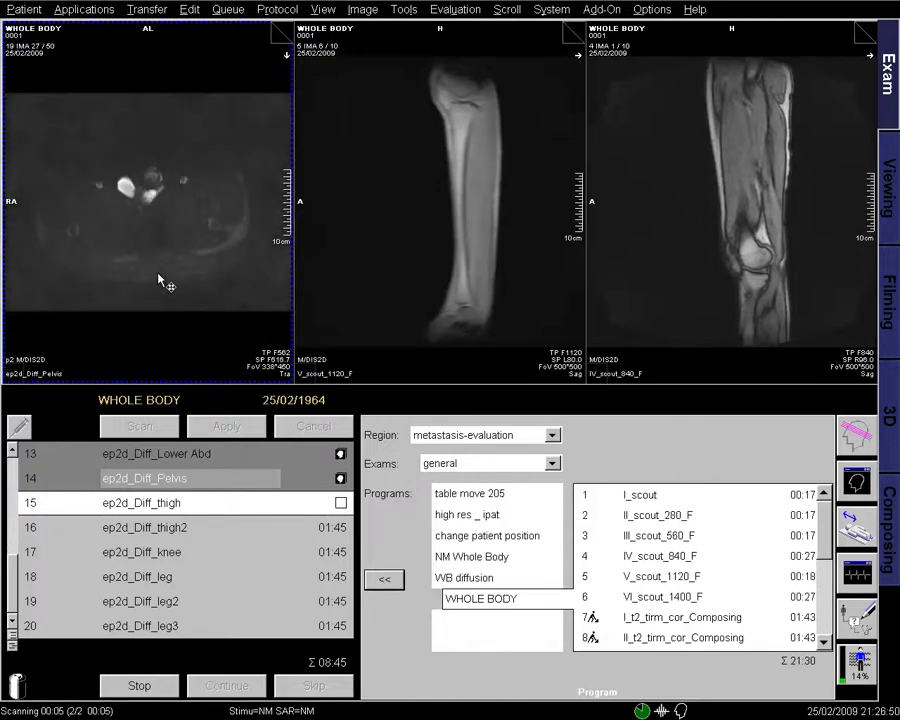
pyautogui.scroll(-13, 158, 280)
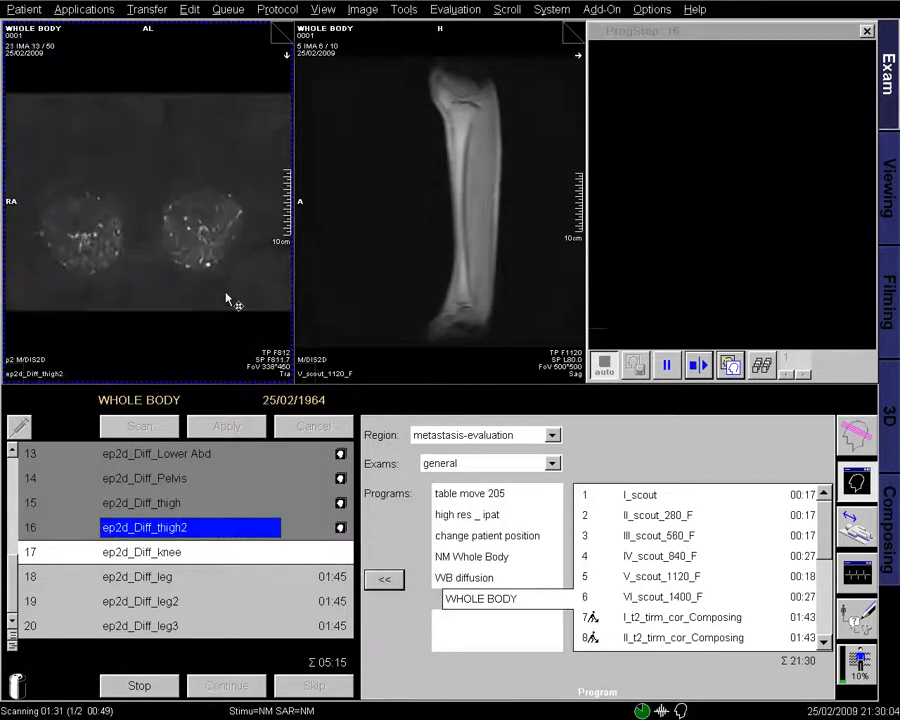
pyautogui.scroll(-10, 290, 32)
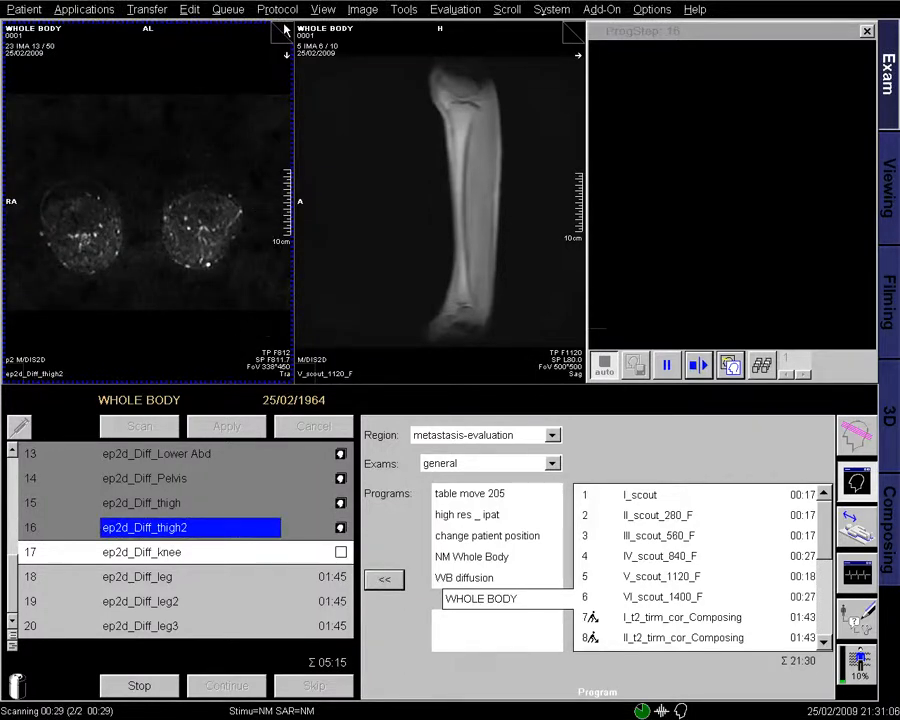
pyautogui.scroll(-16, 286, 30)
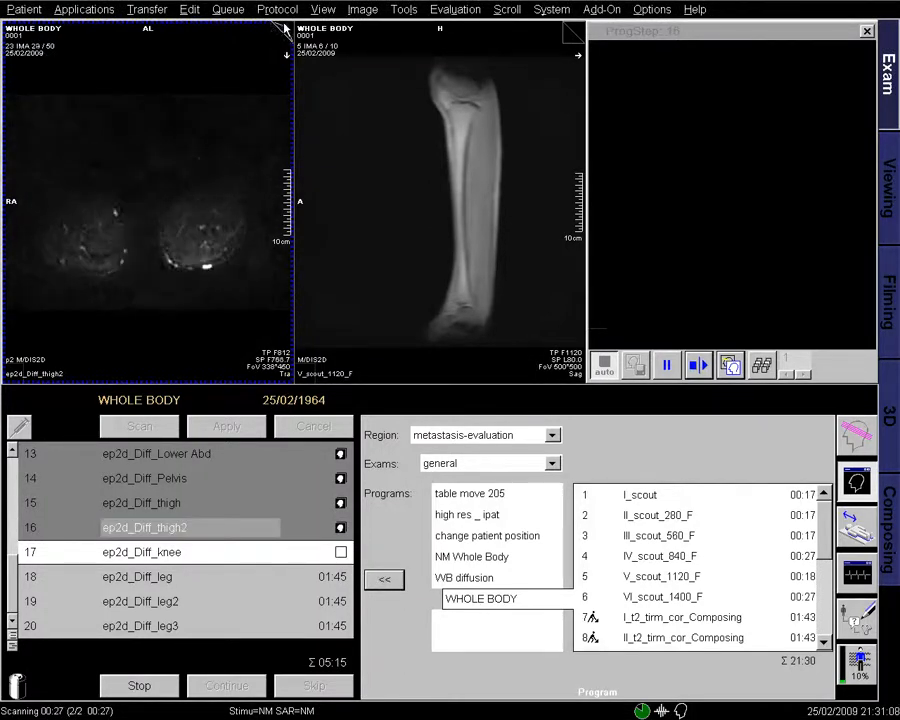
pyautogui.scroll(7, 286, 30)
pyautogui.scroll(8, 278, 35)
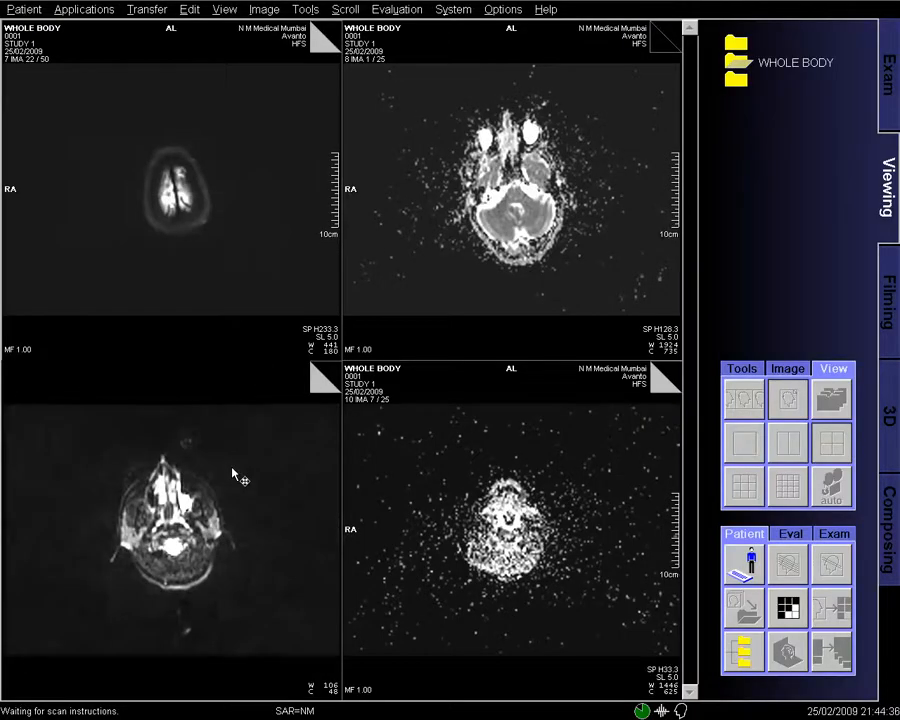
# - Scroll through the slices and advance the 2x2 layout by three series
pyautogui.rightClick(233, 477)
pyautogui.click(270, 490)
pyautogui.scroll(4, 272, 495)
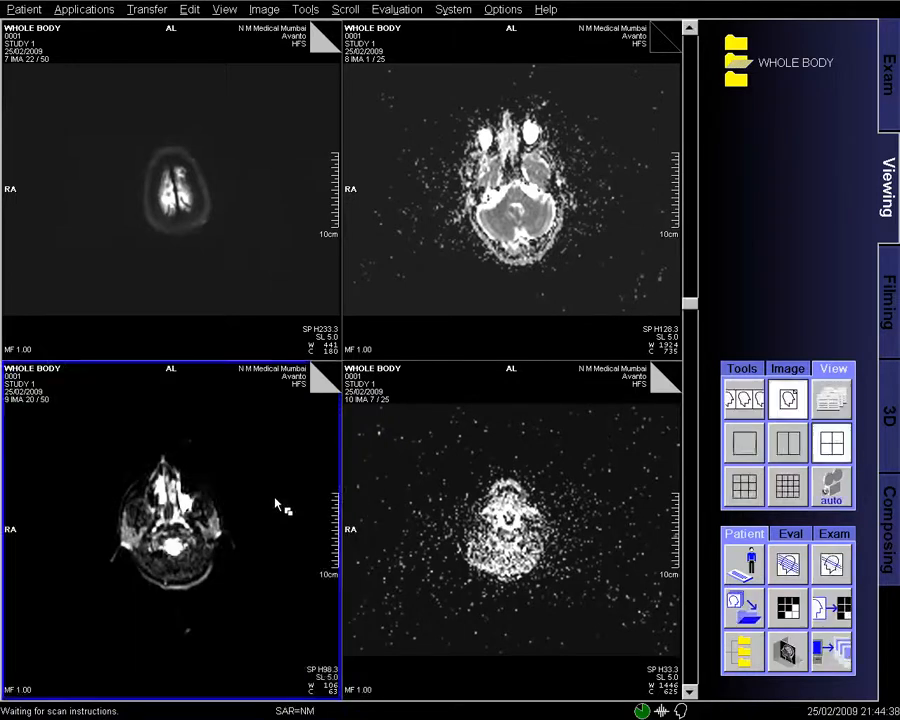
pyautogui.scroll(-9, 278, 505)
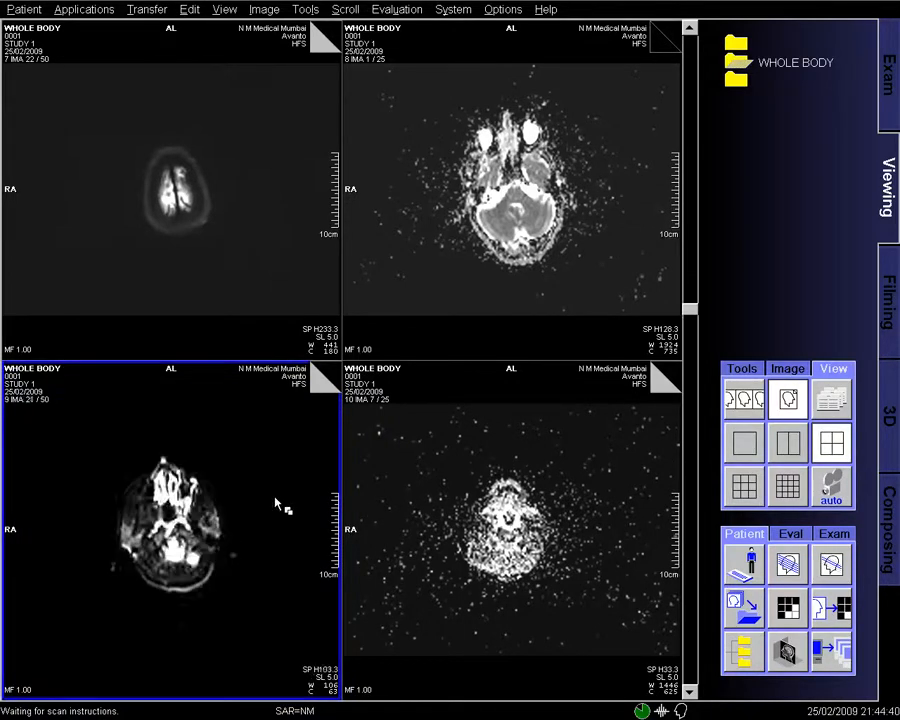
pyautogui.scroll(-17, 278, 500)
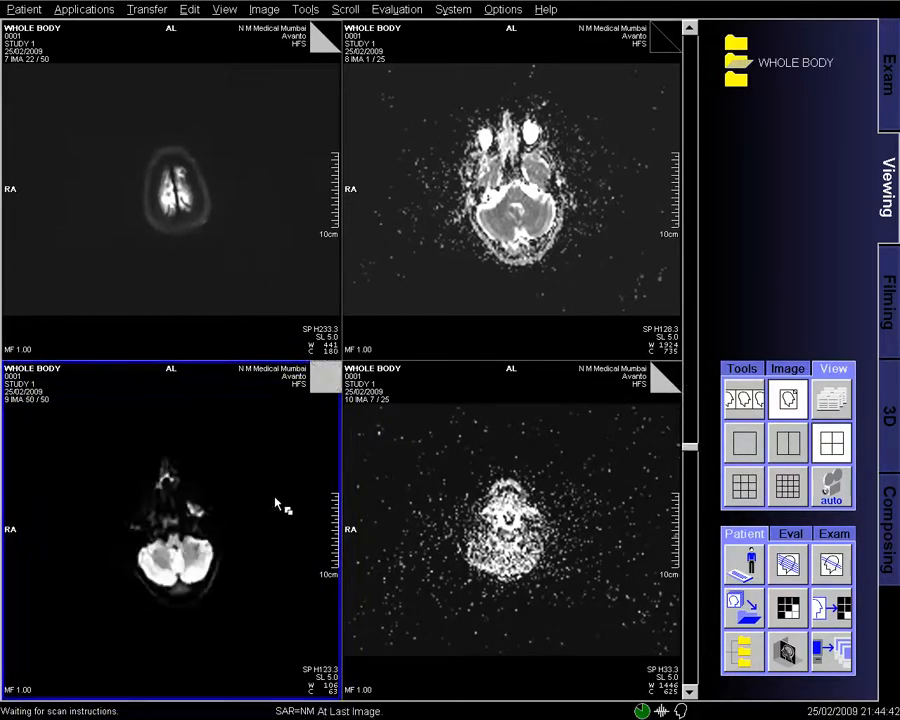
pyautogui.scroll(1, 316, 510)
pyautogui.click(545, 516)
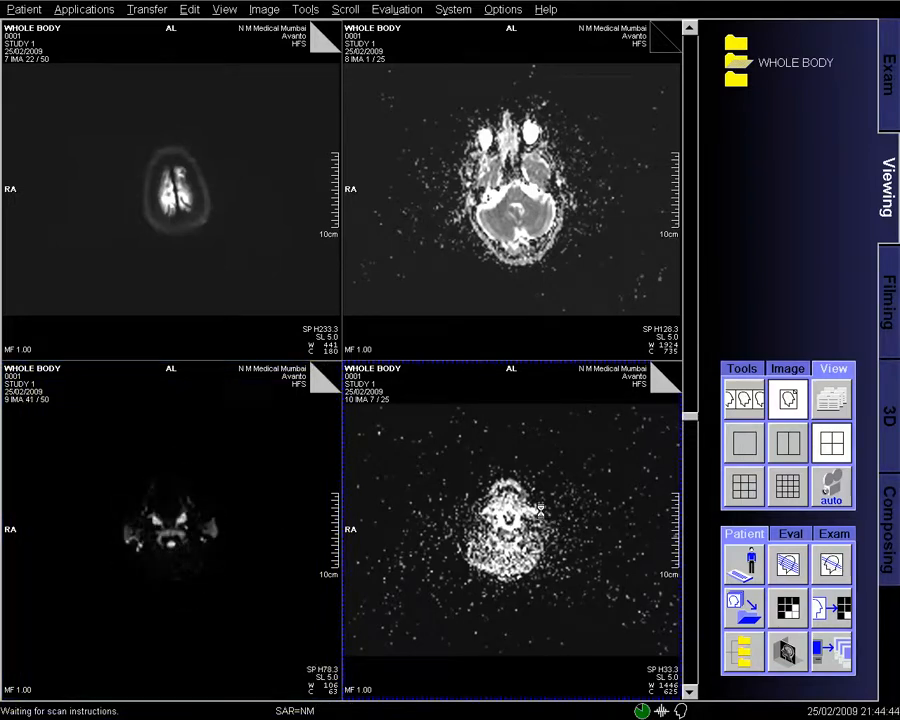
pyautogui.press('pagedown')
pyautogui.scroll(-1, 550, 516)
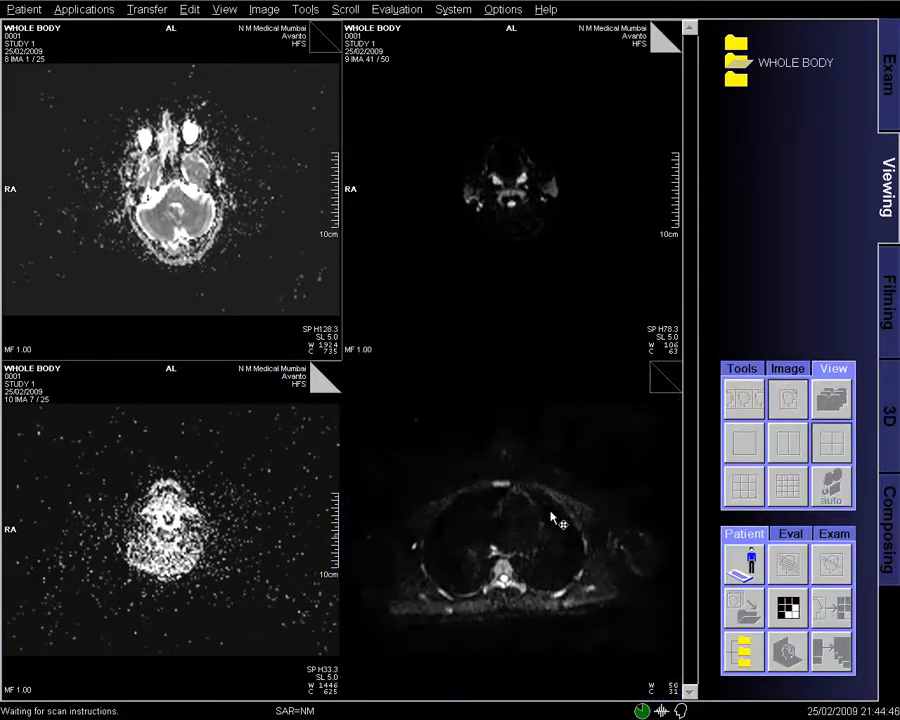
pyautogui.scroll(-20, 556, 516)
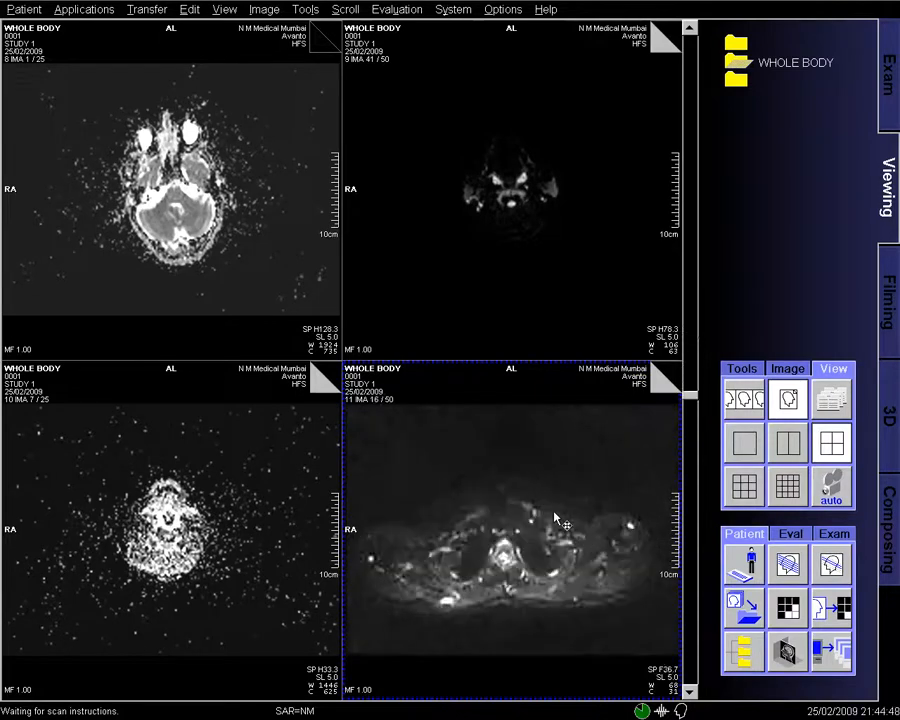
pyautogui.press('pagedown')
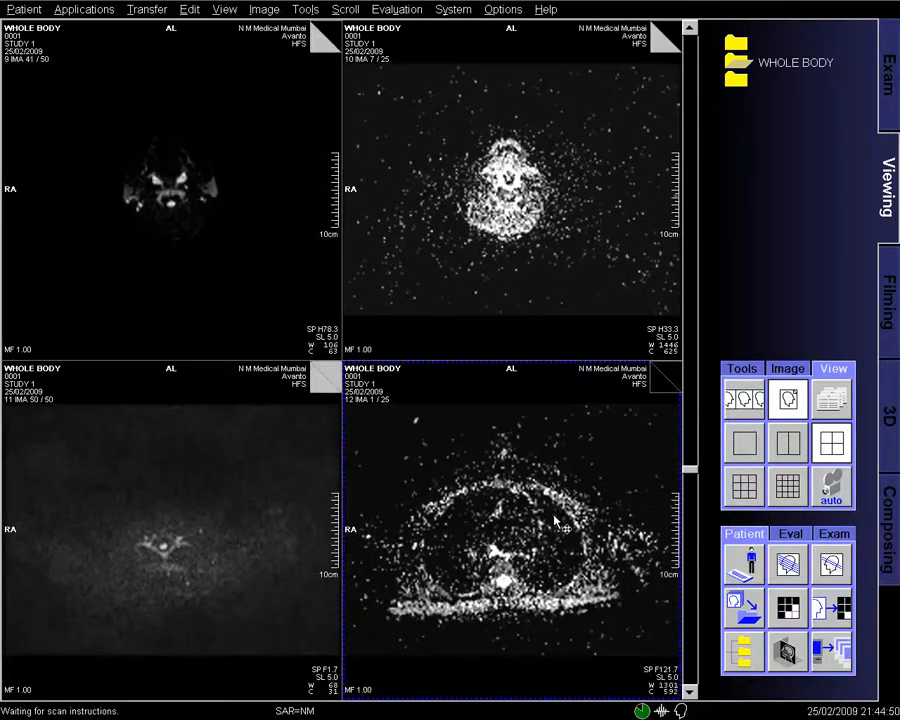
pyautogui.press('pagedown')
pyautogui.scroll(-7, 550, 504)
# - Turn on All Text annotations and adjust the lower-right image's brightness and contrast
pyautogui.rightClick(243, 114)
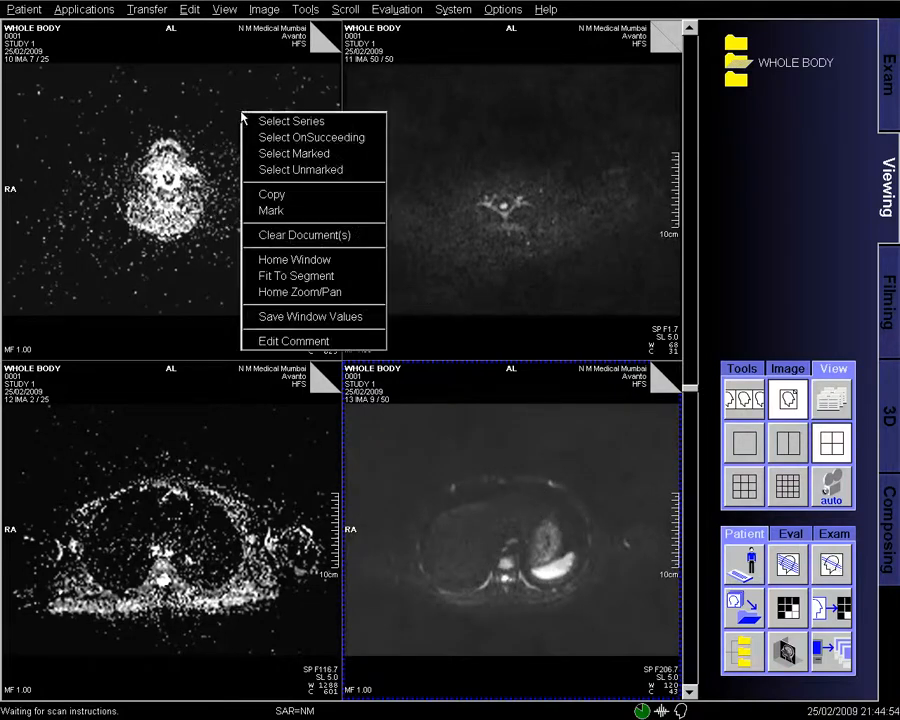
pyautogui.click(416, 374)
pyautogui.rightClick(424, 383)
pyautogui.click(436, 390)
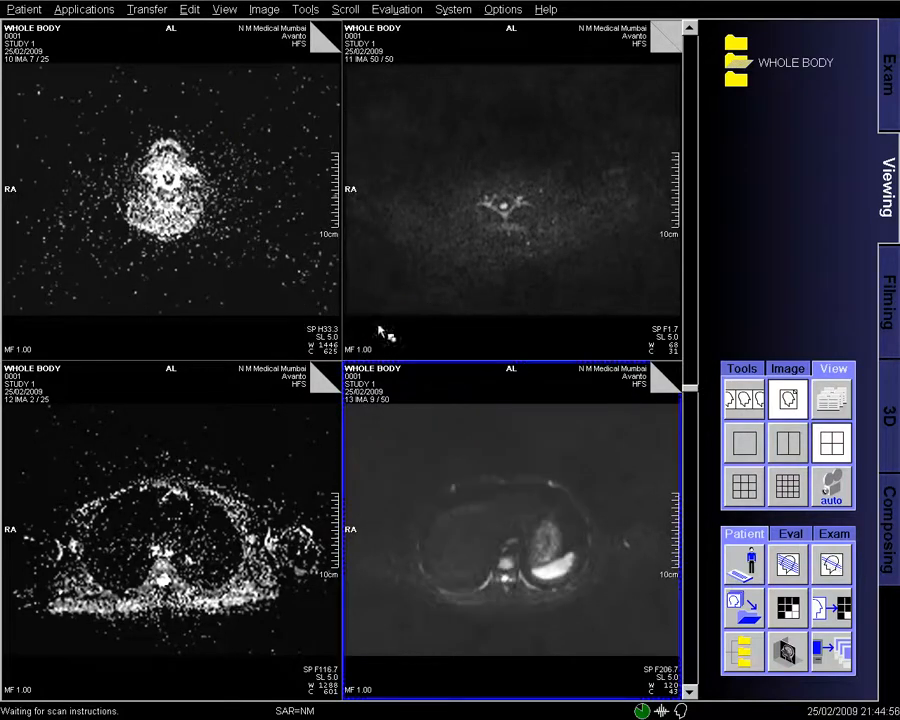
pyautogui.click(264, 9)
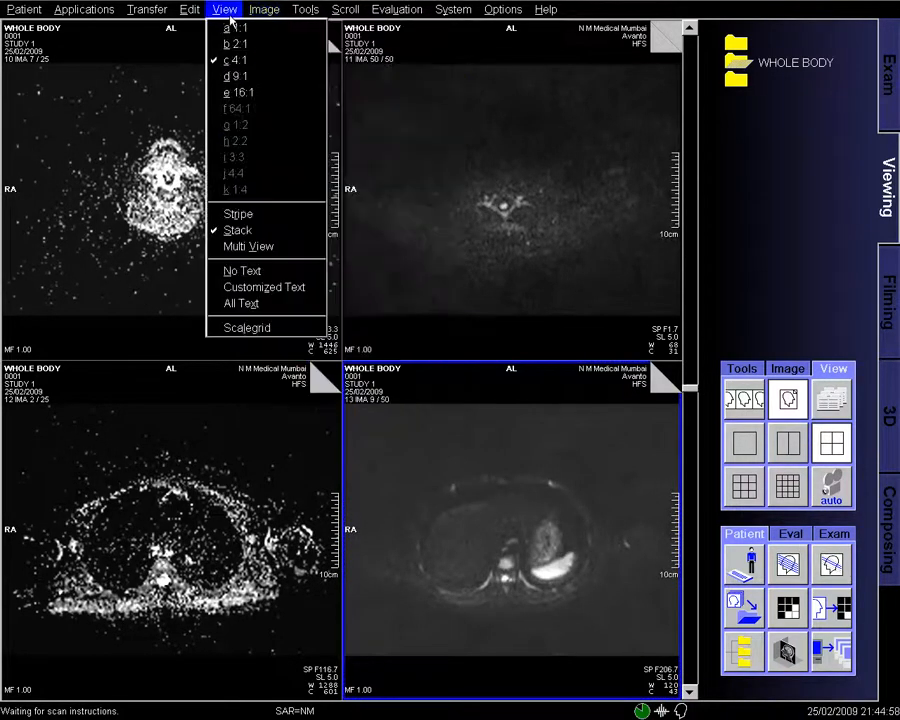
pyautogui.click(231, 303)
pyautogui.moveTo(430, 437); pyautogui.dragTo(429, 439)
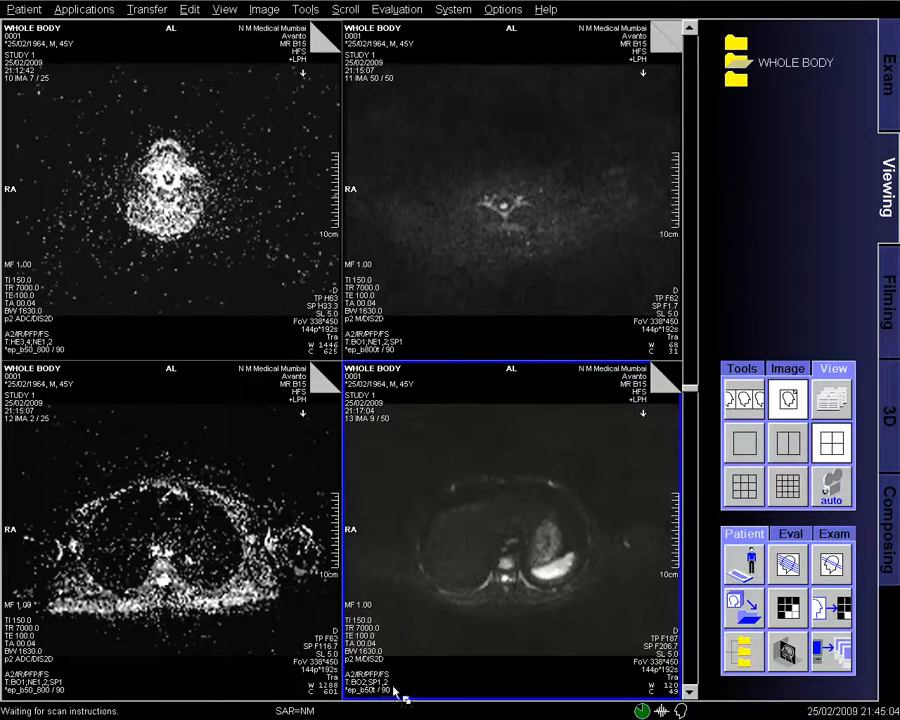
# - Scroll the slices, window and darken the lower-left image, and step to its last slice
pyautogui.scroll(-7, 526, 539)
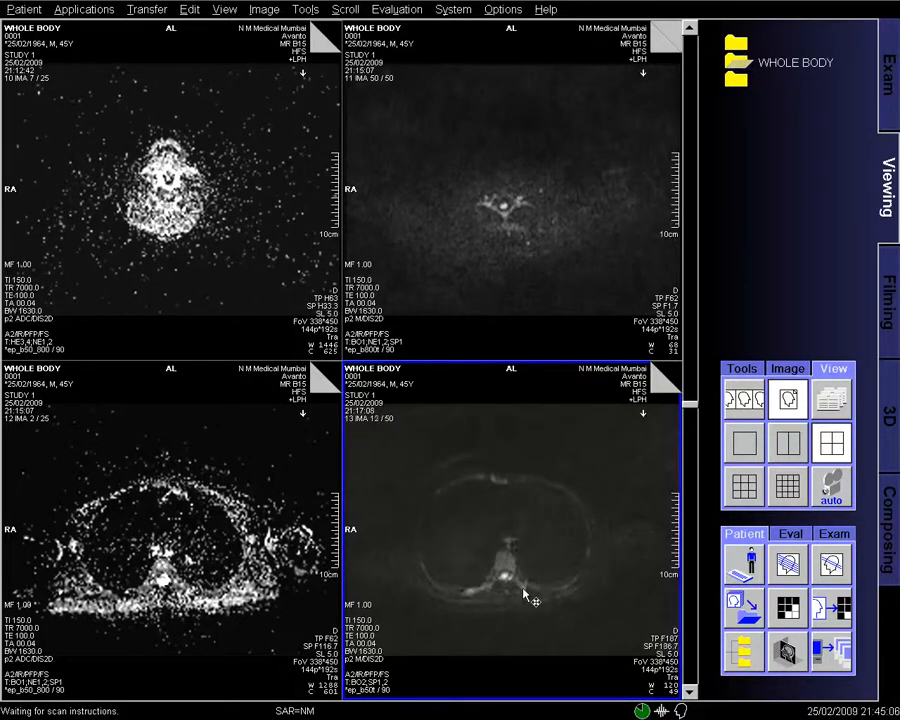
pyautogui.scroll(-15, 490, 673)
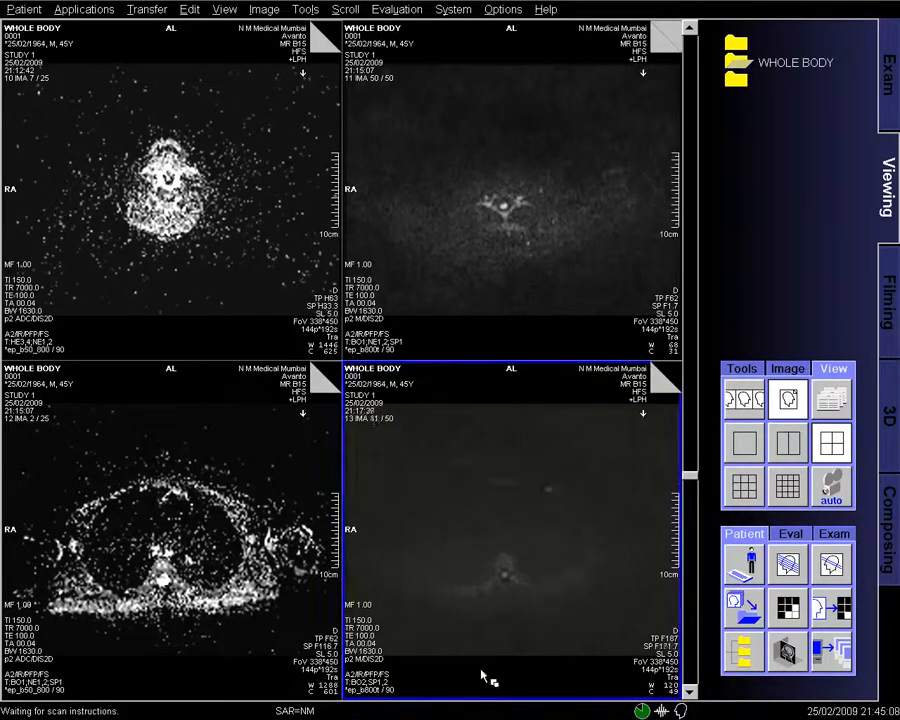
pyautogui.scroll(-6, 392, 700)
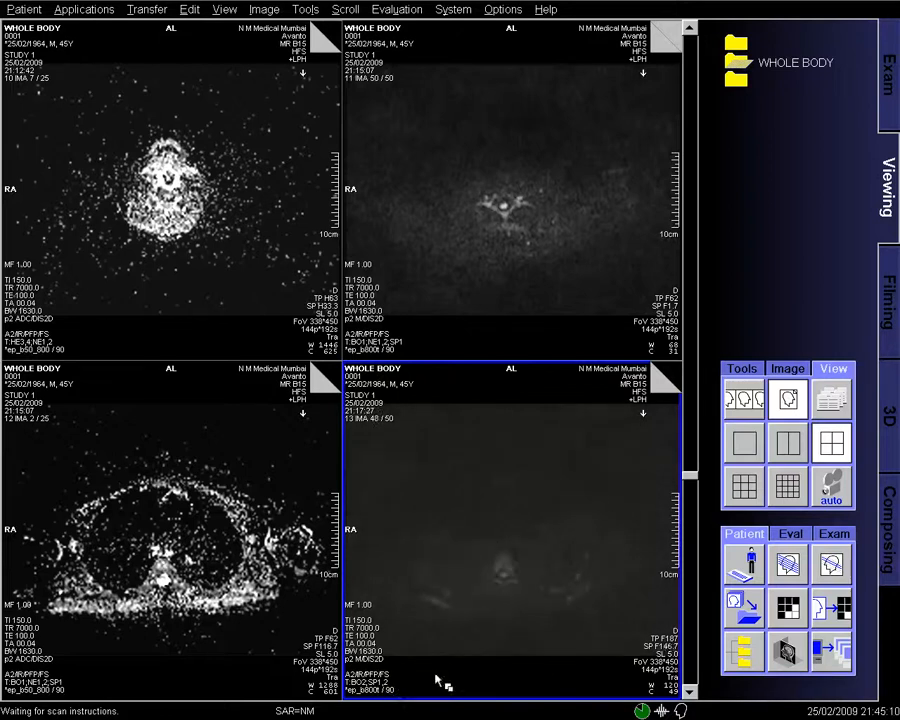
pyautogui.scroll(-1, 605, 660)
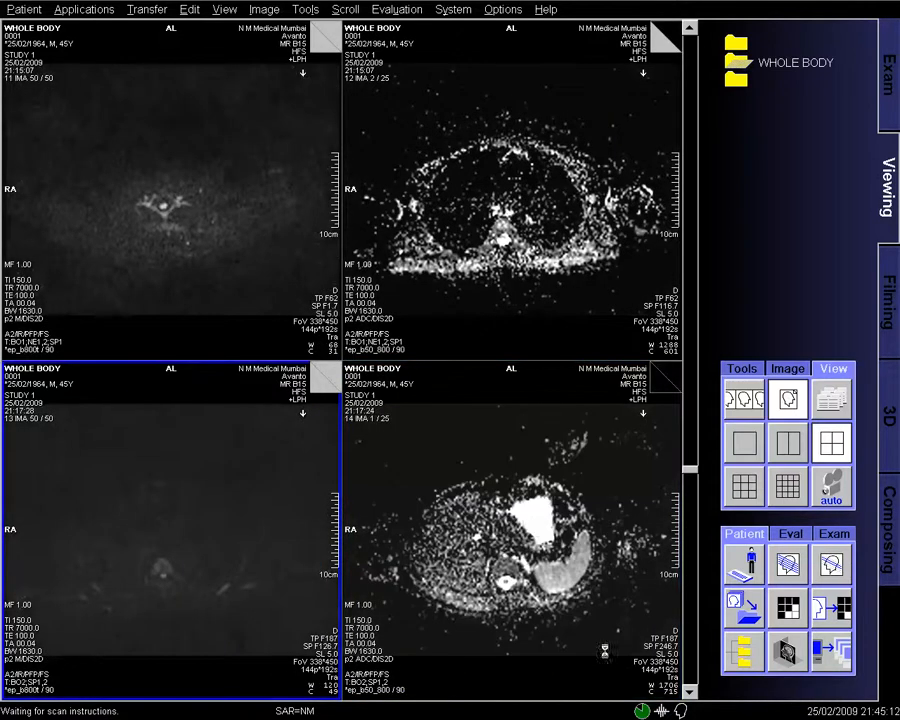
pyautogui.scroll(-2, 604, 640)
pyautogui.moveTo(231, 585)
pyautogui.mouseDown()
pyautogui.moveTo(245, 580)
pyautogui.moveTo(231, 584)
pyautogui.moveTo(211, 617)
pyautogui.moveTo(125, 675)
pyautogui.mouseUp()
pyautogui.scroll(-20, 125, 675)
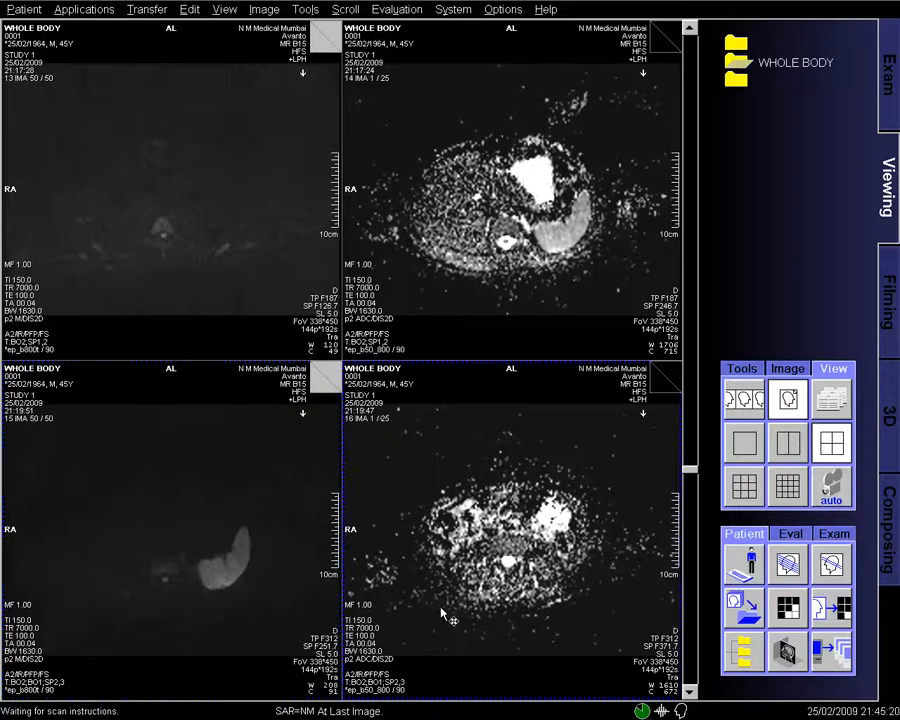
pyautogui.press('pagedown')
pyautogui.press('pagedown')
pyautogui.moveTo(293, 612); pyautogui.dragTo(290, 617)
pyautogui.press('Down')
pyautogui.press('Down')
pyautogui.press('Down')
pyautogui.press('Down')
pyautogui.press('Down')
pyautogui.press('Down')
pyautogui.press('Down')
pyautogui.press('Down')
pyautogui.press('Down')
pyautogui.press('Down')
pyautogui.press('Down')
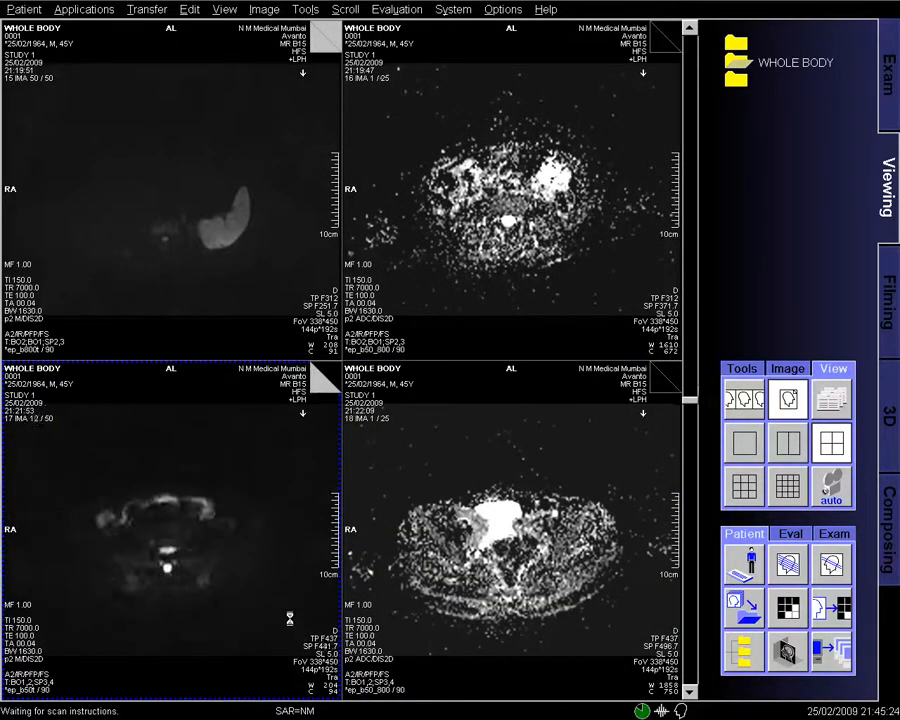
pyautogui.press('Down')
pyautogui.press('Down')
pyautogui.press('Down')
pyautogui.press('Down')
pyautogui.press('Down')
pyautogui.press('Down')
pyautogui.press('Down')
pyautogui.press('Down')
pyautogui.press('Down')
pyautogui.press('Down')
pyautogui.press('Down')
pyautogui.press('Down')
pyautogui.press('Down')
pyautogui.press('Down')
pyautogui.press('Down')
pyautogui.press('Down')
pyautogui.press('Down')
pyautogui.press('Down')
pyautogui.press('Down')
pyautogui.press('Down')
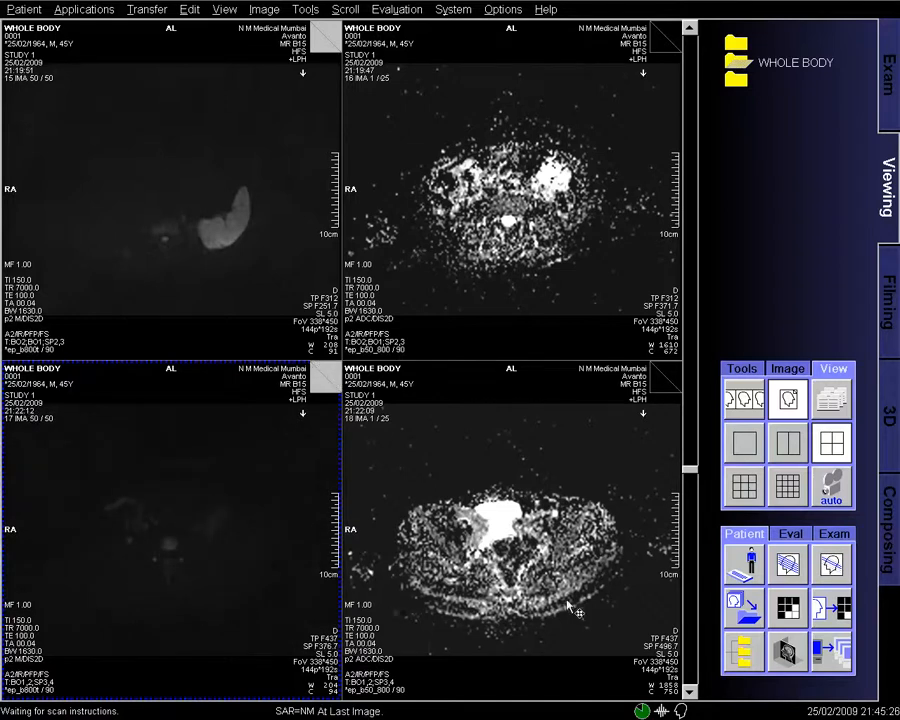
# - Advance through the remaining series to show series 20–23, darkening and stepping through slices
pyautogui.press('pagedown')
pyautogui.moveTo(562, 598); pyautogui.dragTo(560, 598)
pyautogui.press('Down')
pyautogui.press('Down')
pyautogui.press('Down')
pyautogui.press('Down')
pyautogui.press('Down')
pyautogui.press('Down')
pyautogui.press('Down')
pyautogui.press('Down')
pyautogui.press('Down')
pyautogui.press('Down')
pyautogui.press('Down')
pyautogui.press('Down')
pyautogui.press('Down')
pyautogui.press('Down')
pyautogui.press('Down')
pyautogui.press('Down')
pyautogui.press('Down')
pyautogui.press('Down')
pyautogui.press('Down')
pyautogui.press('Down')
pyautogui.press('Down')
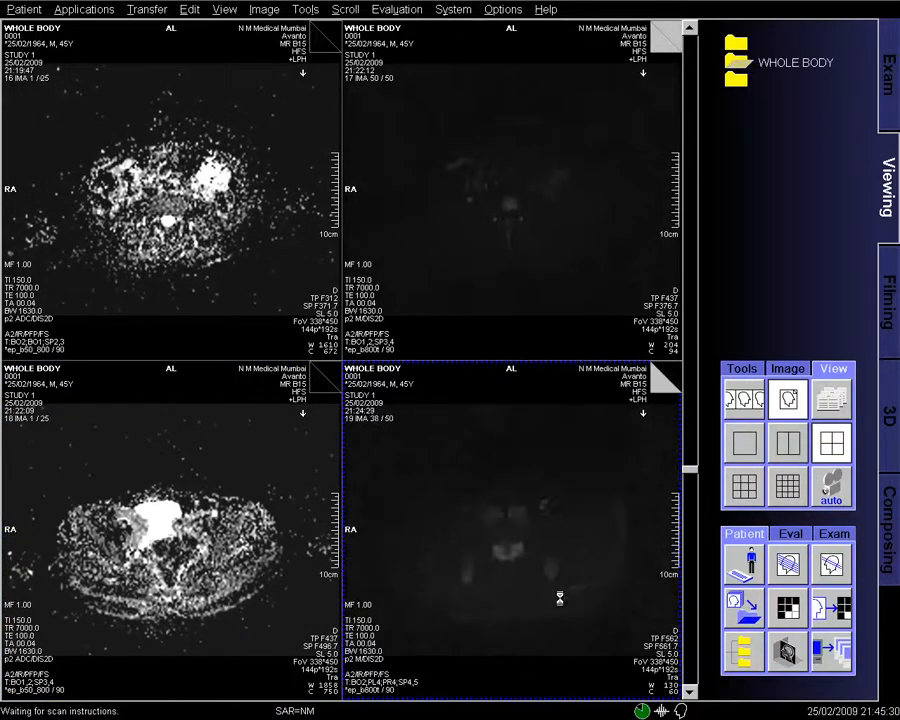
pyautogui.press('pagedown')
pyautogui.press('pagedown')
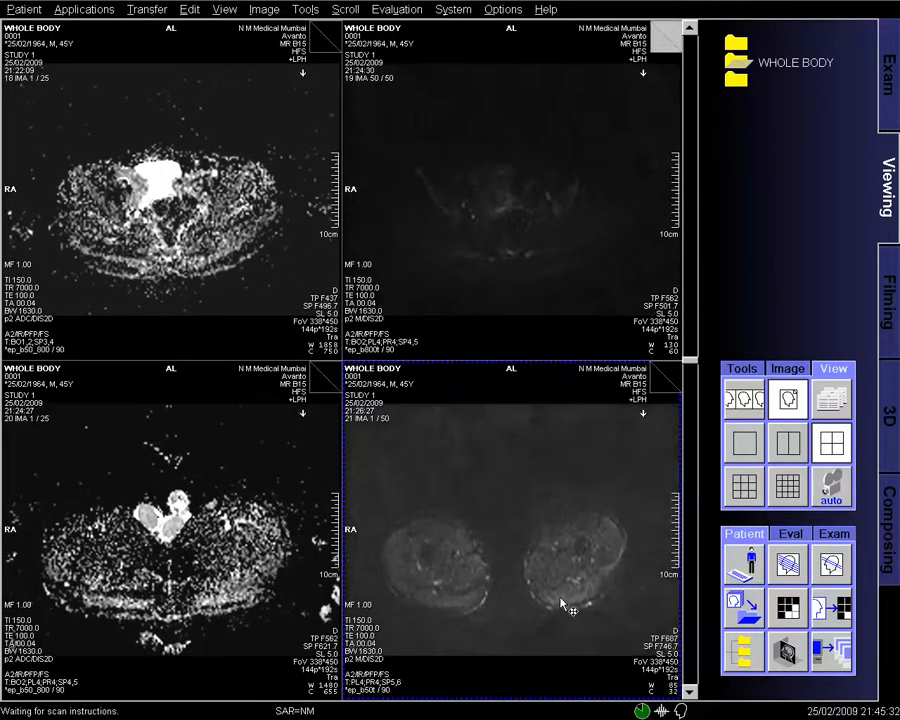
pyautogui.press('Down')
pyautogui.press('Down')
pyautogui.press('Down')
pyautogui.press('Down')
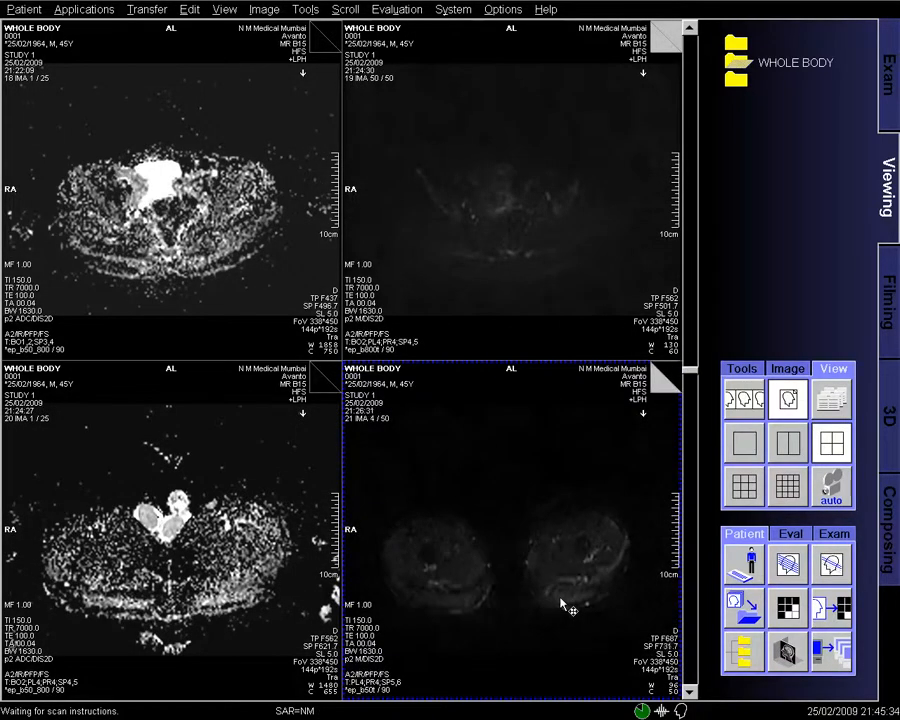
pyautogui.press('Down')
pyautogui.press('Down')
pyautogui.press('Down')
pyautogui.press('Down')
pyautogui.press('Down')
pyautogui.press('Down')
pyautogui.press('Down')
pyautogui.press('Down')
pyautogui.press('Down')
pyautogui.press('Down')
pyautogui.press('Down')
pyautogui.press('Down')
pyautogui.press('Down')
pyautogui.press('Down')
pyautogui.press('Down')
pyautogui.press('Down')
pyautogui.press('Down')
pyautogui.press('Down')
pyautogui.press('Down')
pyautogui.press('Down')
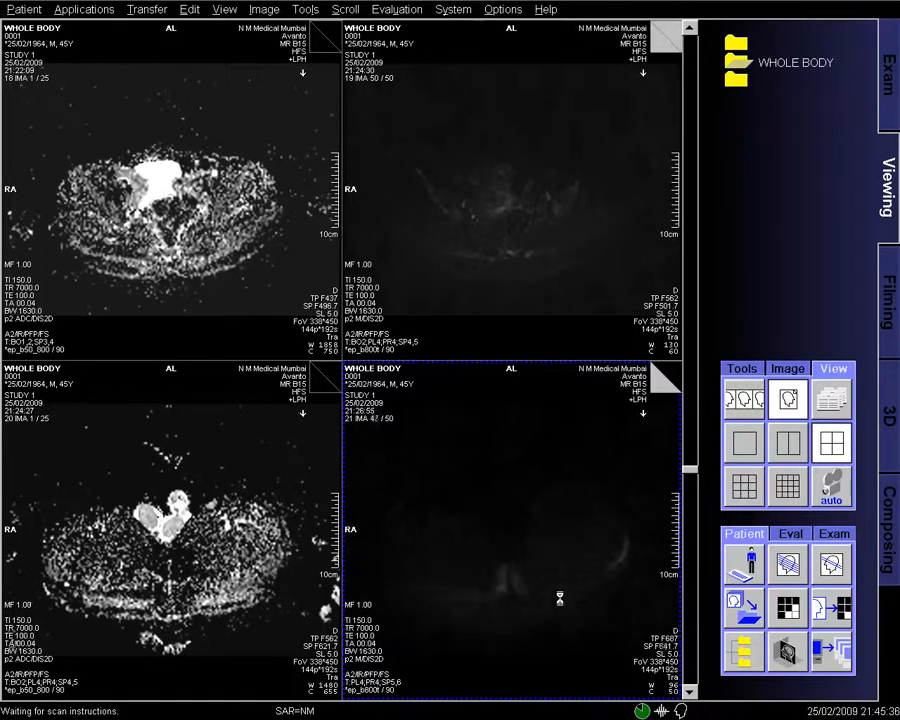
pyautogui.press('pagedown')
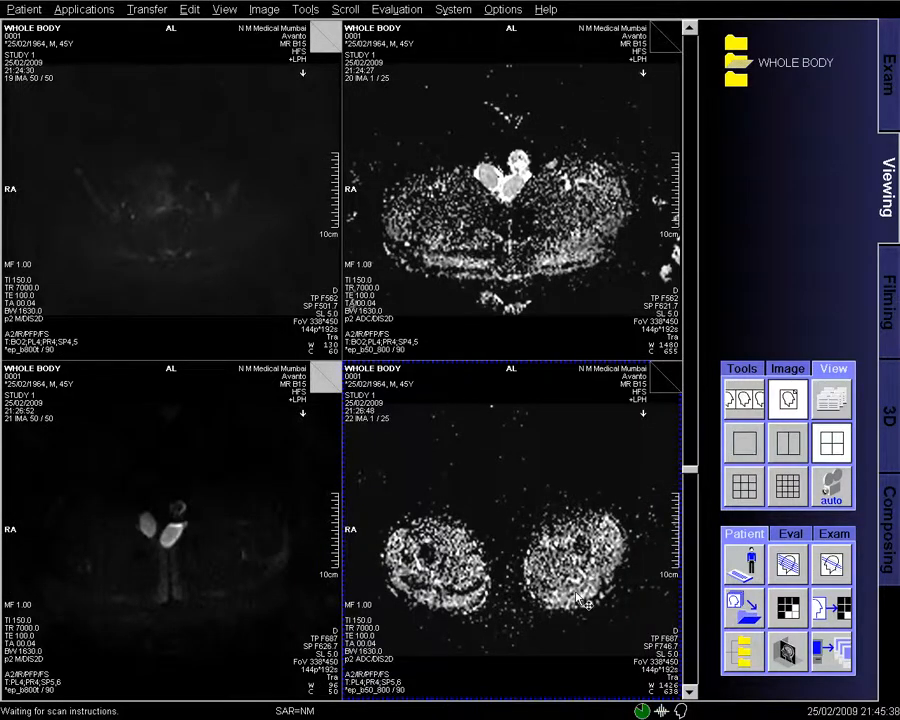
pyautogui.press('pagedown')
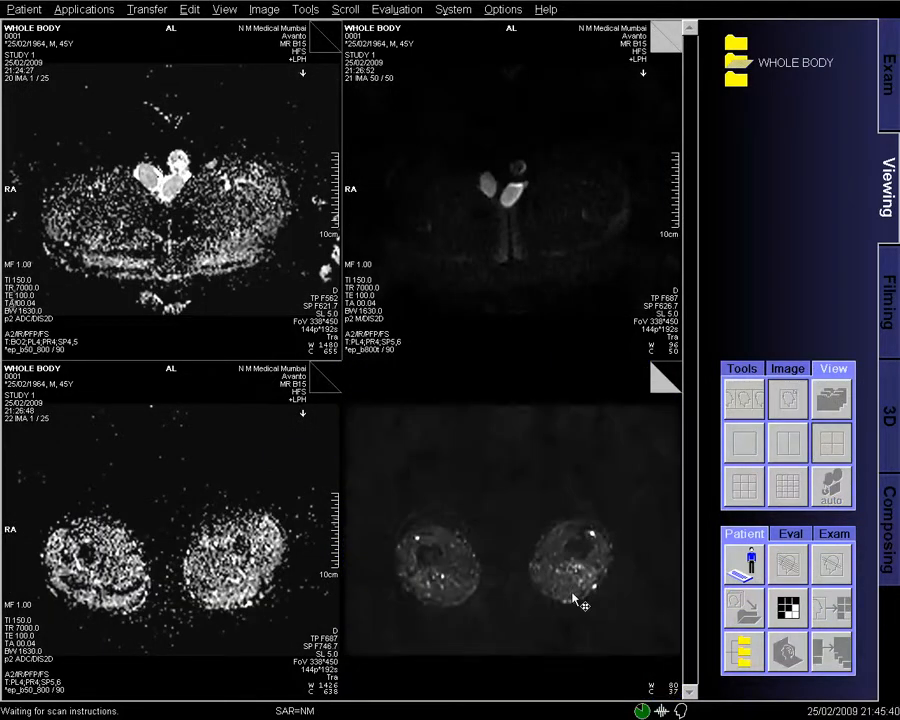
pyautogui.press('Down')
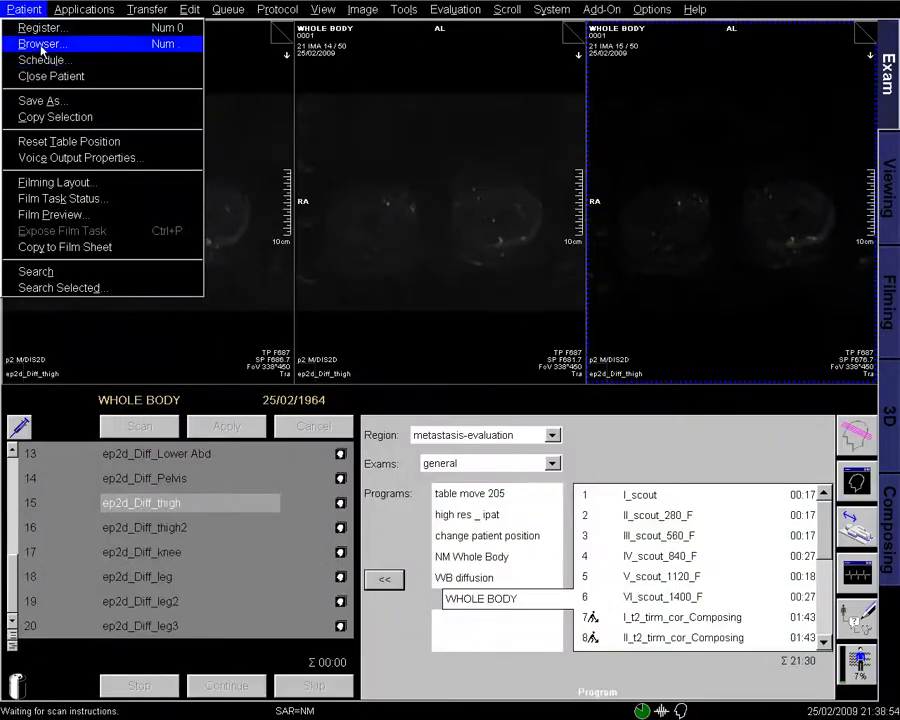
# - Open the Patient Browser on the WHOLE BODY metastasis-evaluation study and select ep2d_Diff_Head
pyautogui.click(197, 45)
pyautogui.moveTo(197, 45); pyautogui.dragTo(84, 51)
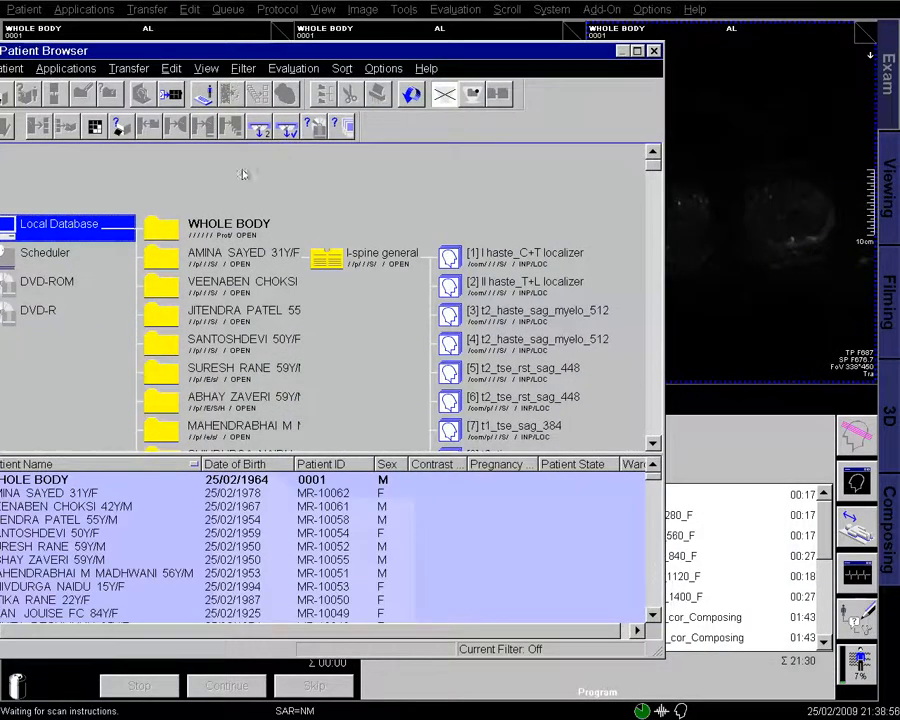
pyautogui.click(226, 232)
pyautogui.click(400, 236)
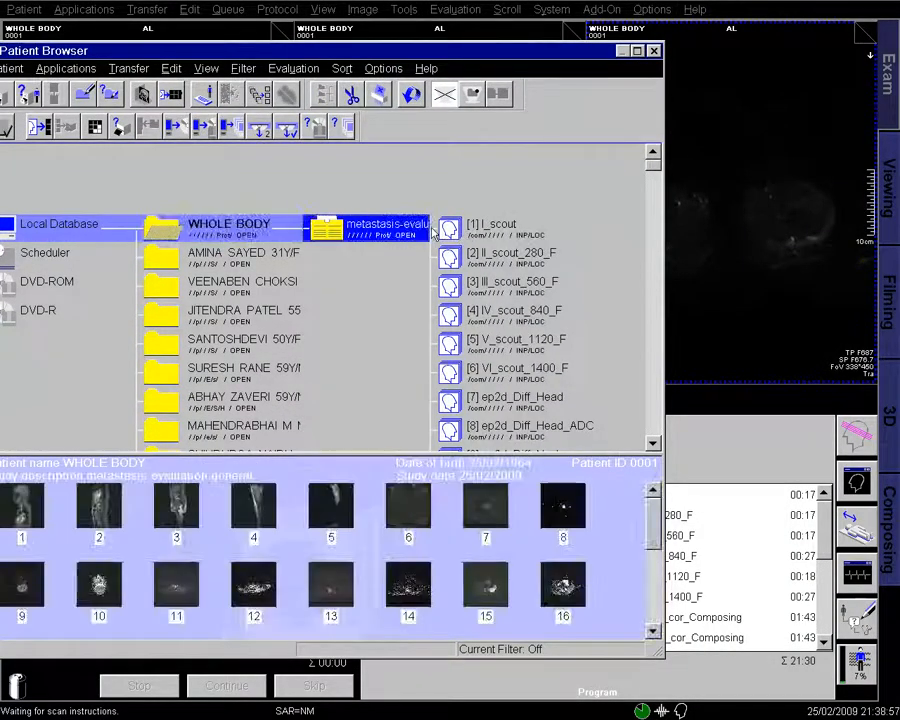
pyautogui.moveTo(459, 59); pyautogui.dragTo(535, 9)
pyautogui.click(577, 254)
pyautogui.scroll(-1, 578, 289)
pyautogui.click(578, 289)
pyautogui.scroll(-1, 590, 286)
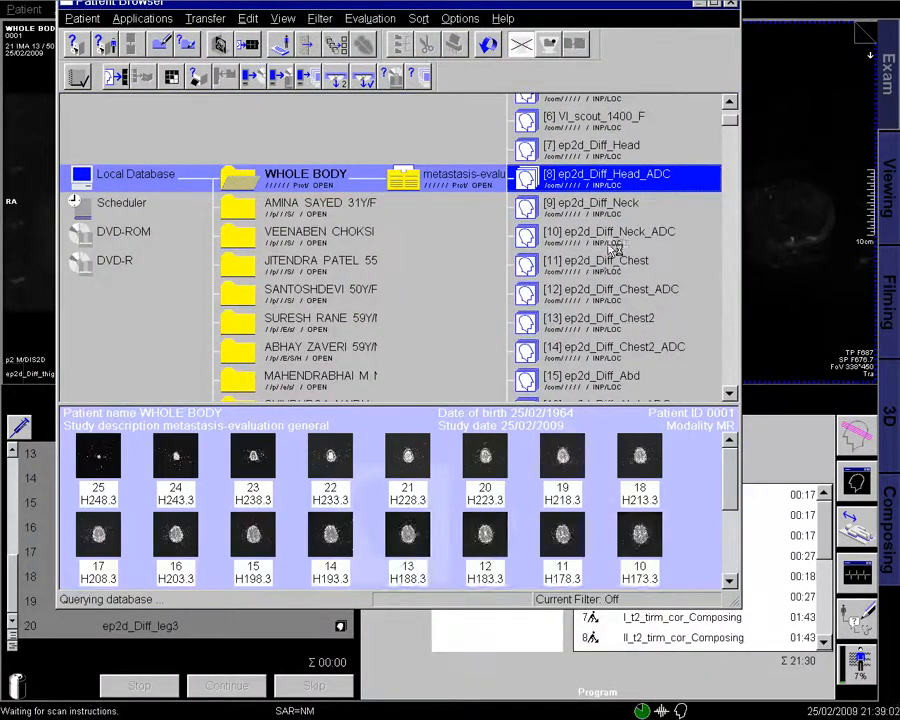
pyautogui.click(627, 150)
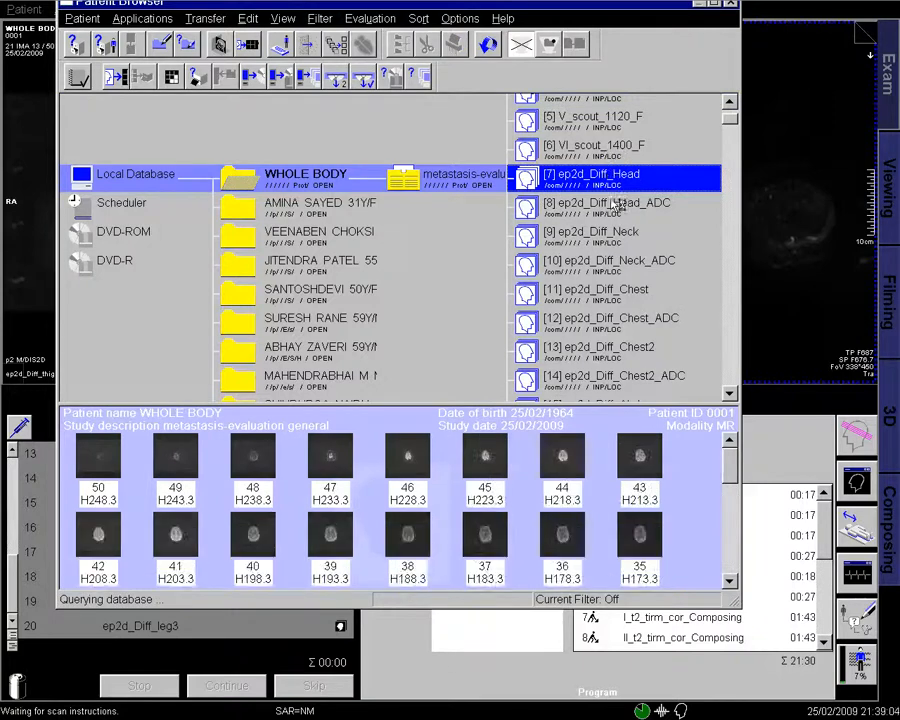
# - Add the Neck, Chest, Chest2, Abd, Lower Abd, Pelvis, thigh, thigh2, knee, leg, leg2 and leg3 diffusion series
pyautogui.keyDown('ctrl'); pyautogui.click(627, 234); pyautogui.keyUp('ctrl')
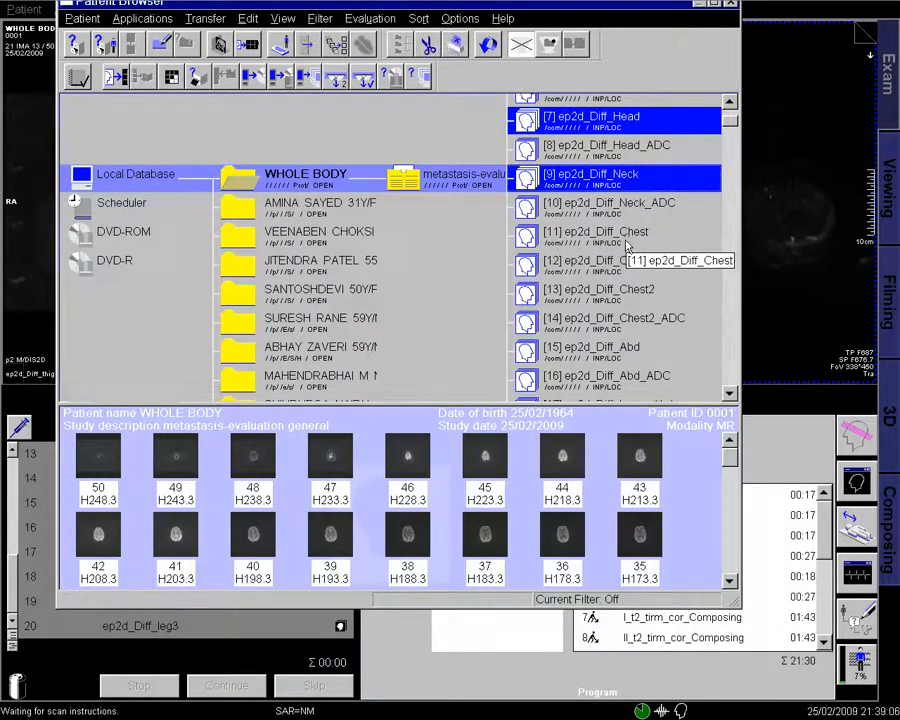
pyautogui.keyDown('ctrl'); pyautogui.click(627, 236); pyautogui.keyUp('ctrl')
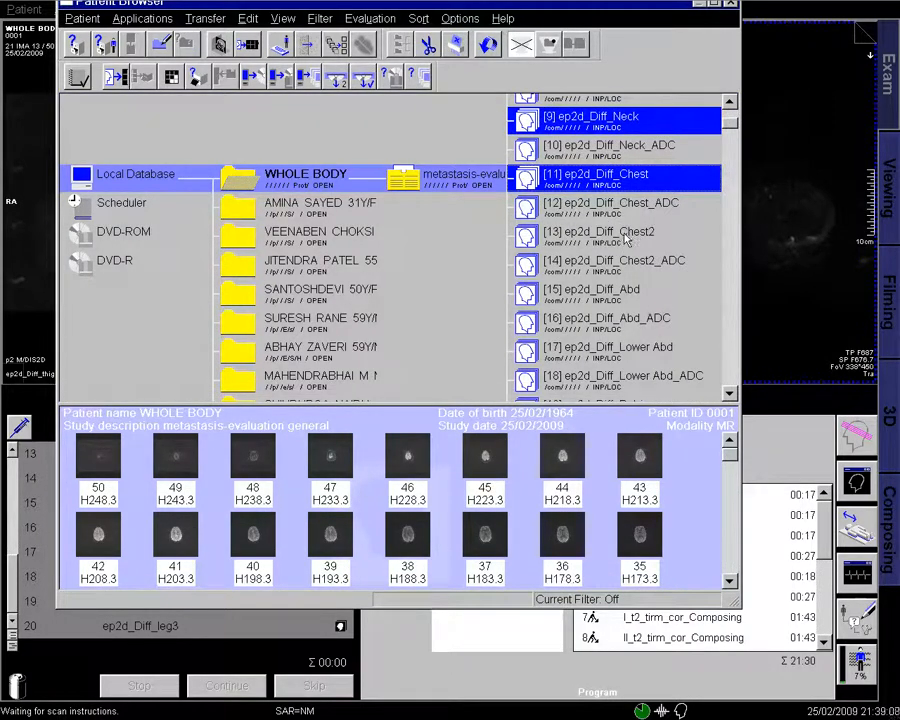
pyautogui.keyDown('ctrl'); pyautogui.click(627, 235); pyautogui.keyUp('ctrl')
pyautogui.keyDown('ctrl'); pyautogui.click(633, 236); pyautogui.keyUp('ctrl')
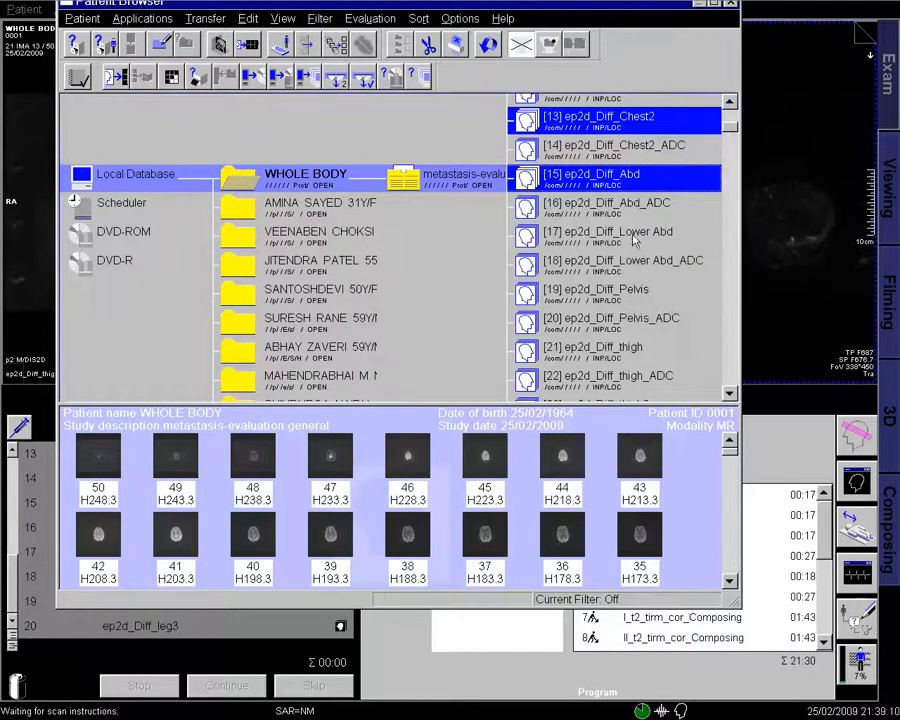
pyautogui.keyDown('ctrl'); pyautogui.click(633, 236); pyautogui.keyUp('ctrl')
pyautogui.keyDown('ctrl'); pyautogui.click(634, 237); pyautogui.keyUp('ctrl')
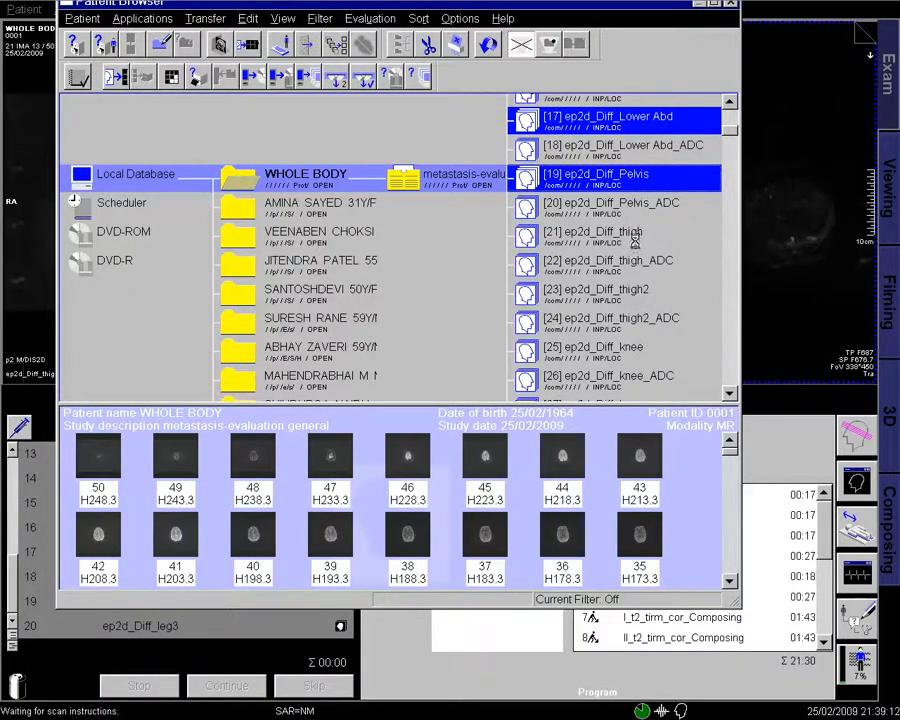
pyautogui.keyDown('ctrl'); pyautogui.click(635, 241); pyautogui.keyUp('ctrl')
pyautogui.keyDown('ctrl'); pyautogui.click(635, 242); pyautogui.keyUp('ctrl')
pyautogui.keyDown('ctrl'); pyautogui.click(636, 244); pyautogui.keyUp('ctrl')
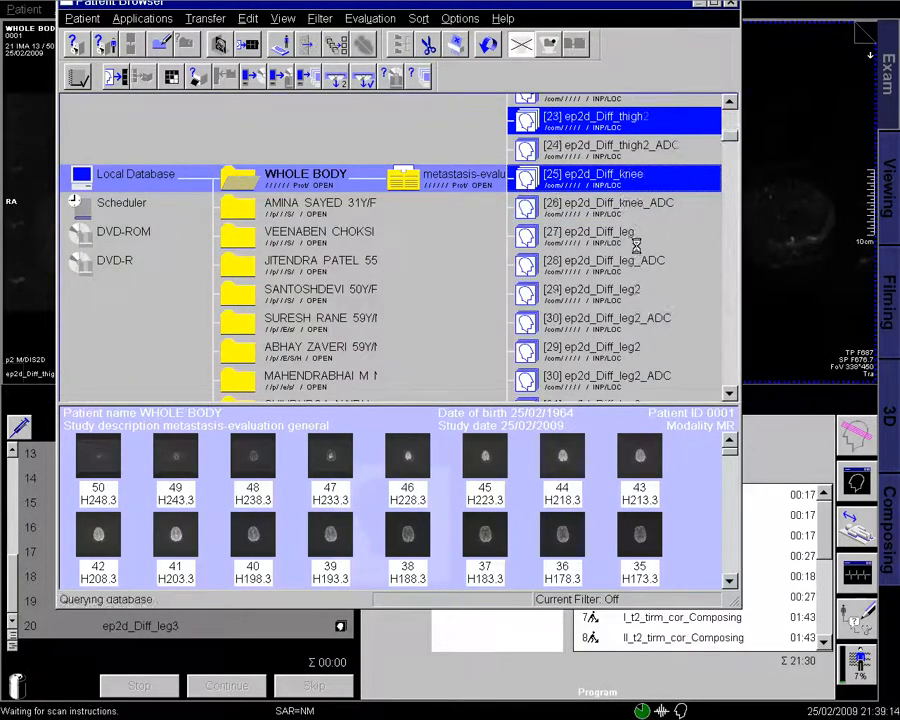
pyautogui.keyDown('ctrl'); pyautogui.click(632, 240); pyautogui.keyUp('ctrl')
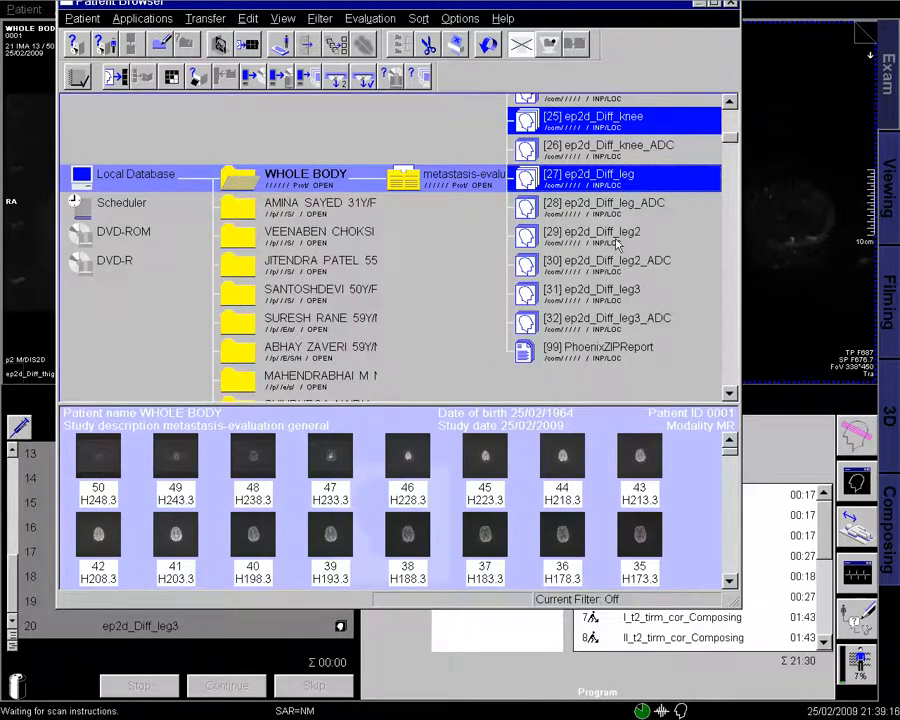
pyautogui.keyDown('ctrl'); pyautogui.click(617, 240); pyautogui.keyUp('ctrl')
pyautogui.keyDown('ctrl'); pyautogui.click(617, 240); pyautogui.keyUp('ctrl')
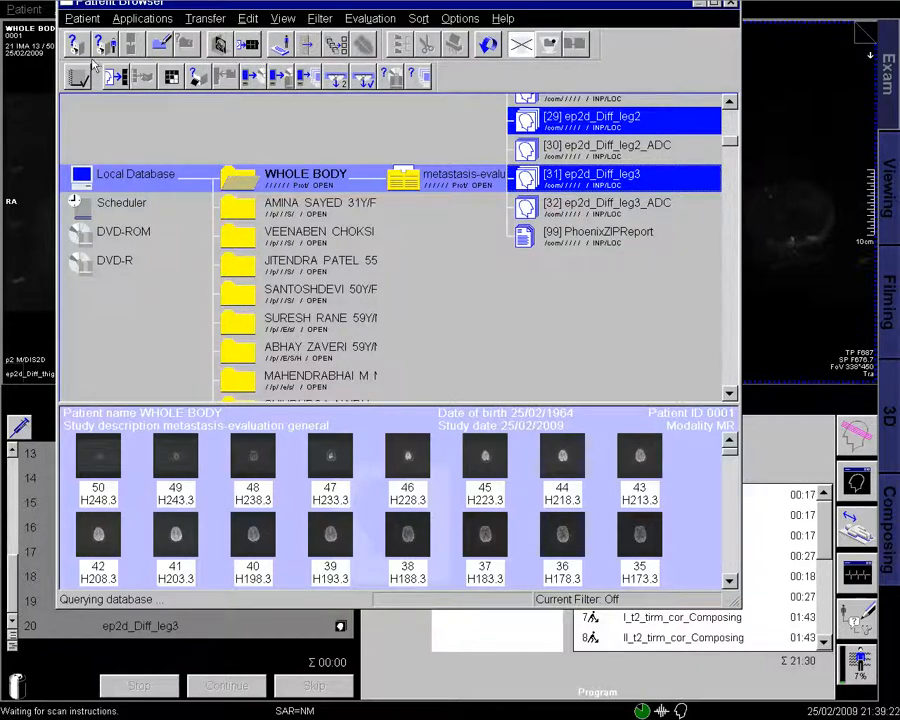
pyautogui.click(142, 18)
# - Load the combined *ep_b800t series into 3D MIP
pyautogui.moveTo(208, 129)
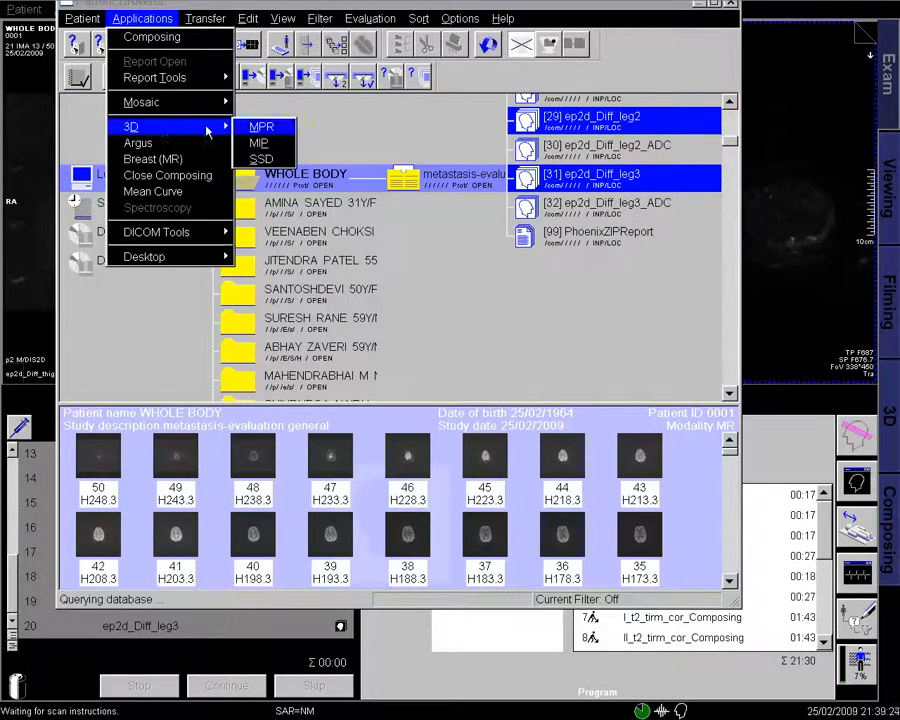
pyautogui.click(258, 143)
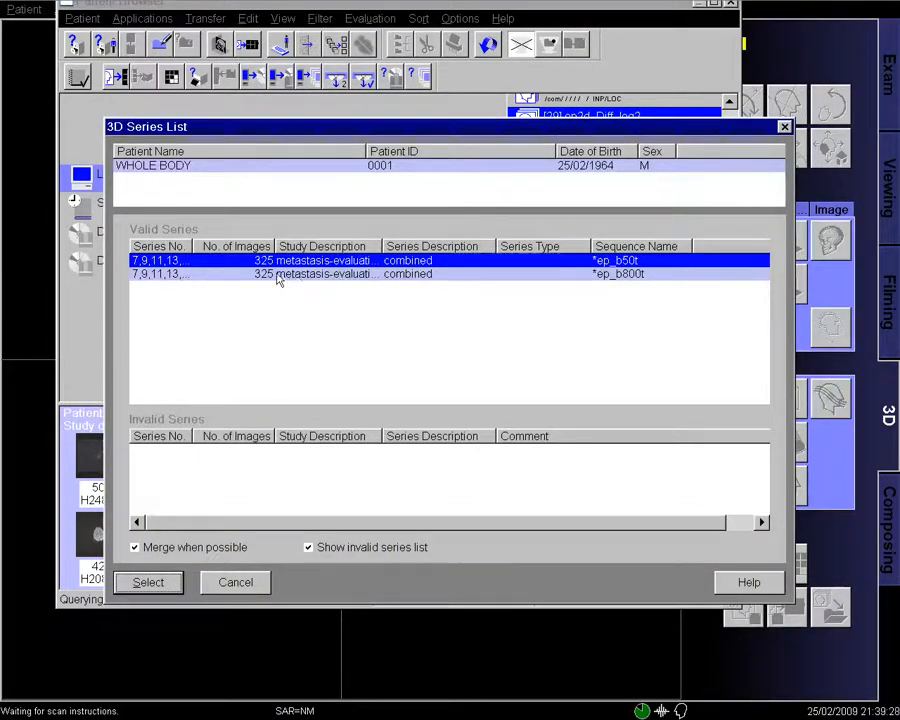
pyautogui.click(280, 275)
pyautogui.click(175, 587)
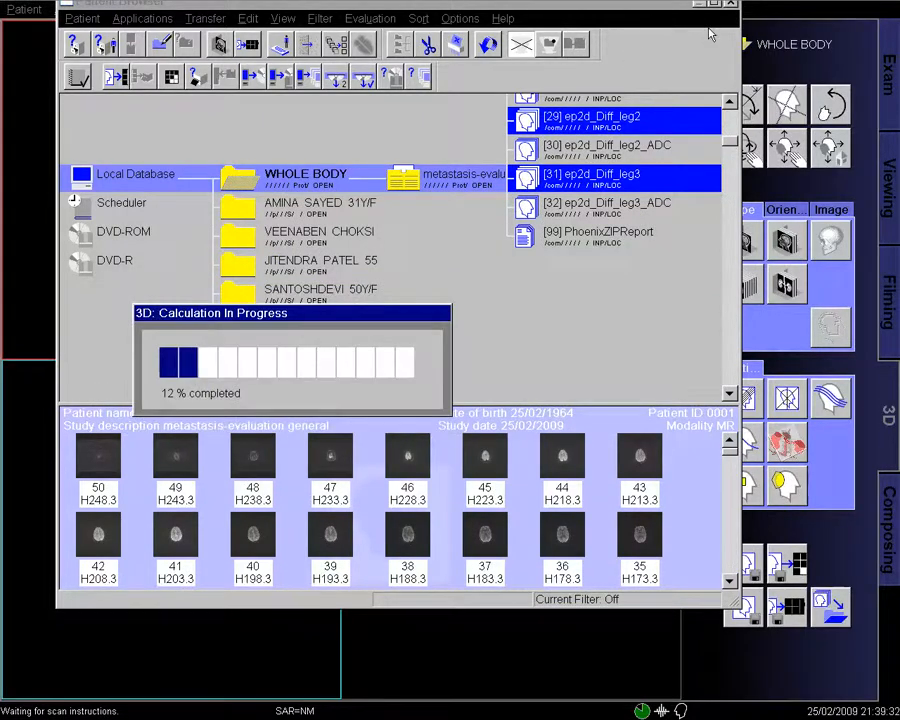
# - Close the browser, hide the reference lines and adjust the MIP views' contrast
pyautogui.click(730, 6)
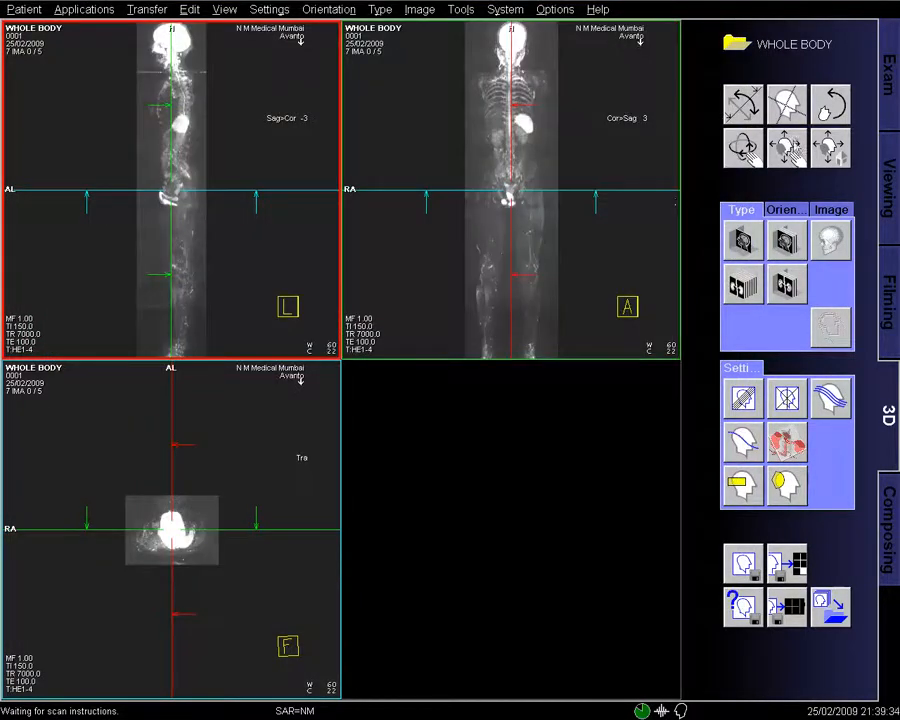
pyautogui.click(788, 100)
pyautogui.moveTo(612, 276)
pyautogui.mouseDown()
pyautogui.moveTo(618, 269)
pyautogui.moveTo(609, 278)
pyautogui.mouseUp()
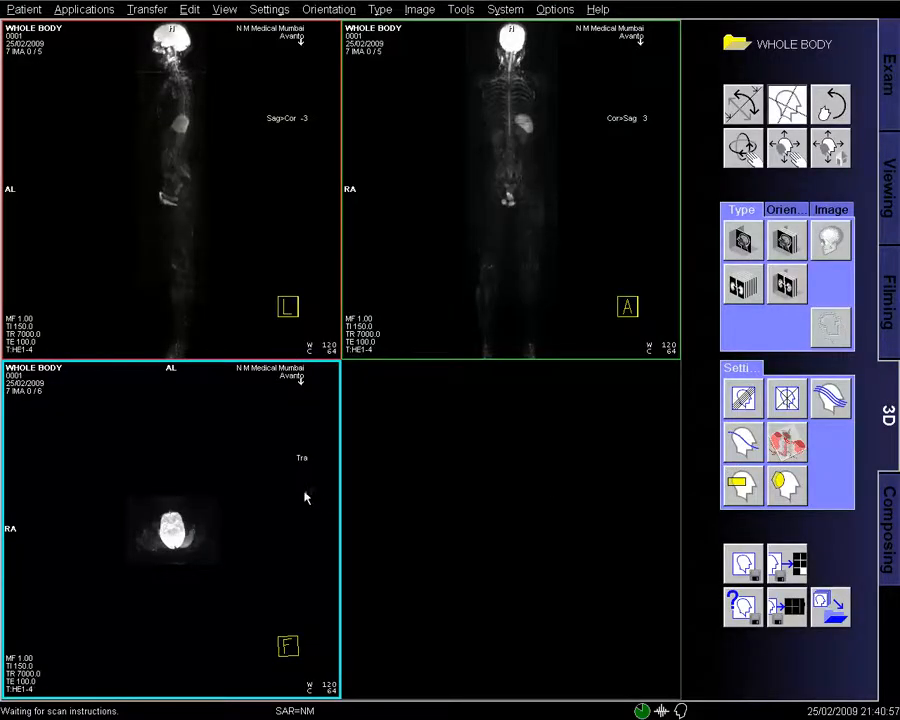
# - Calculate a 20-image radial MIP range at 10° steps and save it as series MIP
pyautogui.click(788, 399)
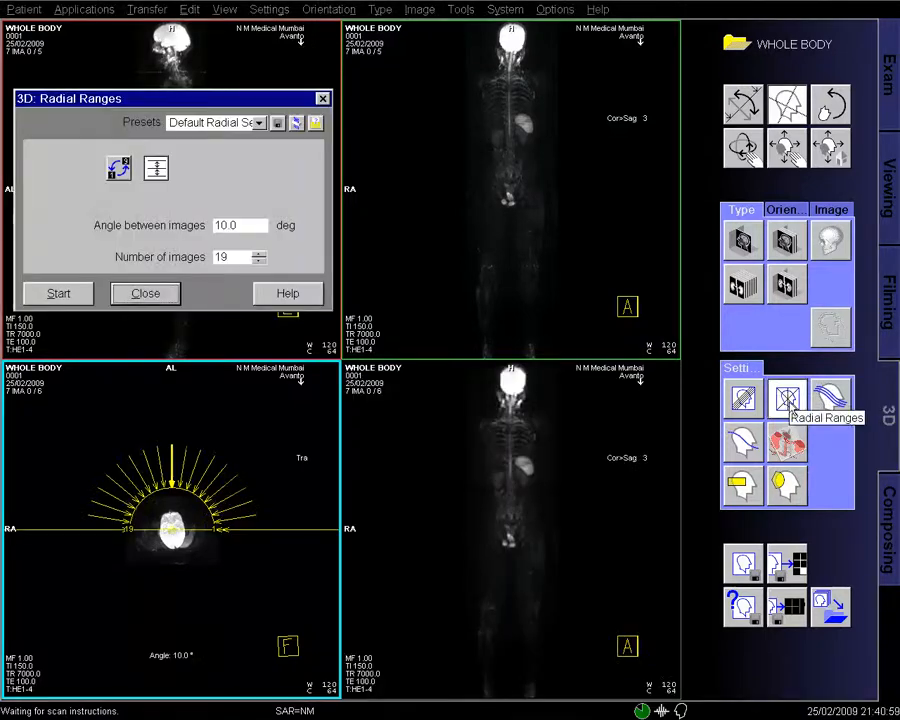
pyautogui.click(87, 293)
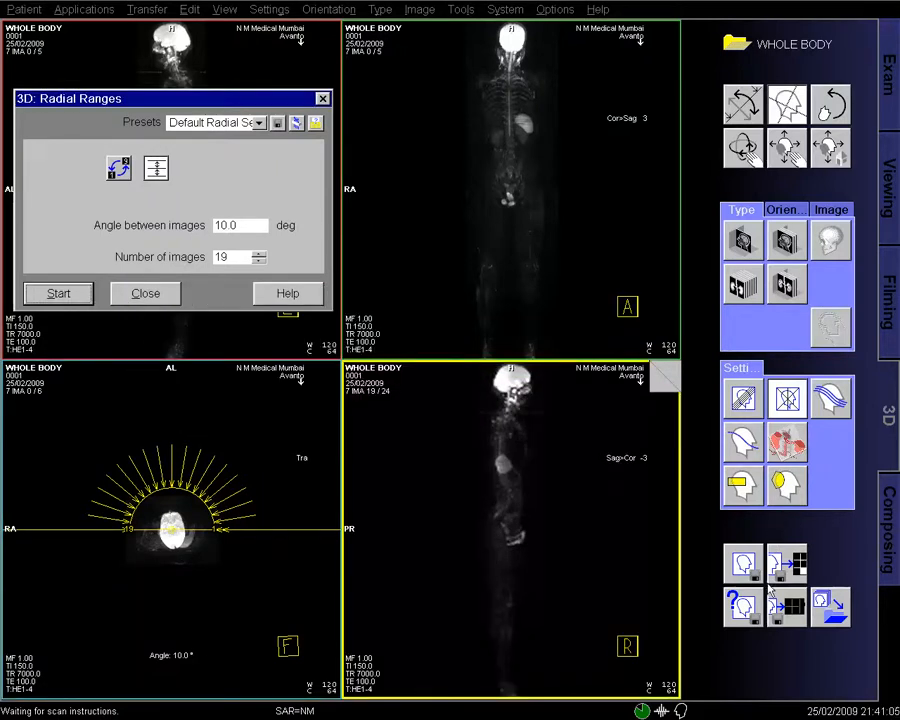
pyautogui.click(753, 616)
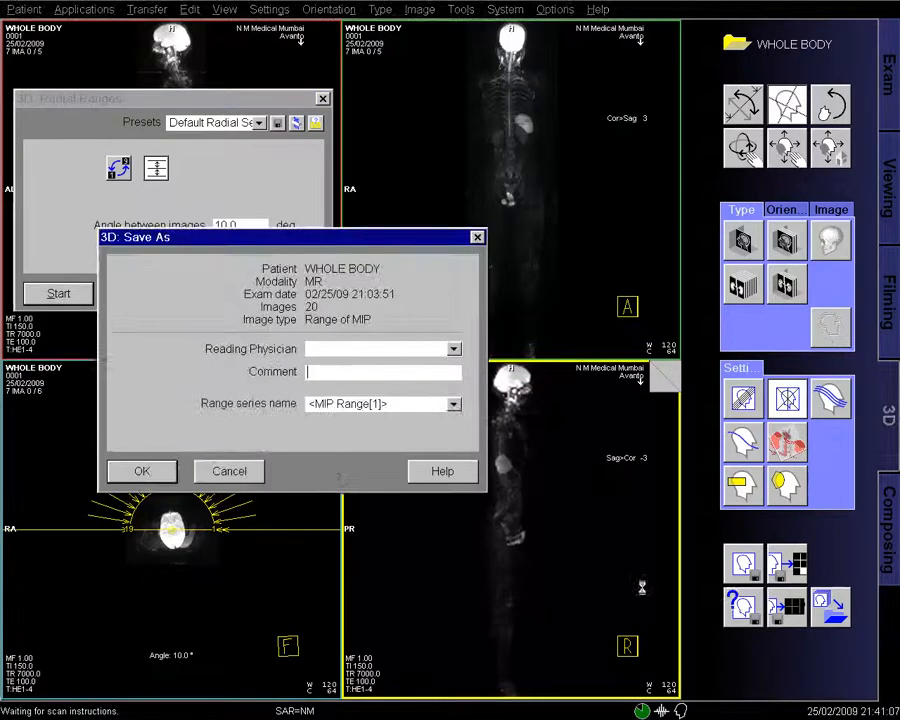
pyautogui.click(412, 406)
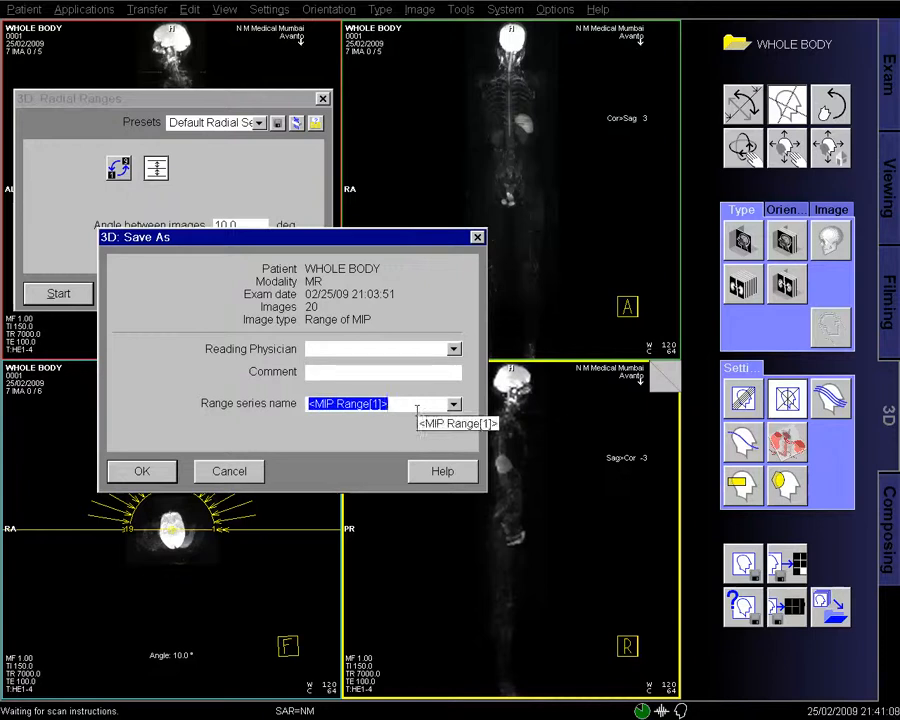
pyautogui.write('MIP')
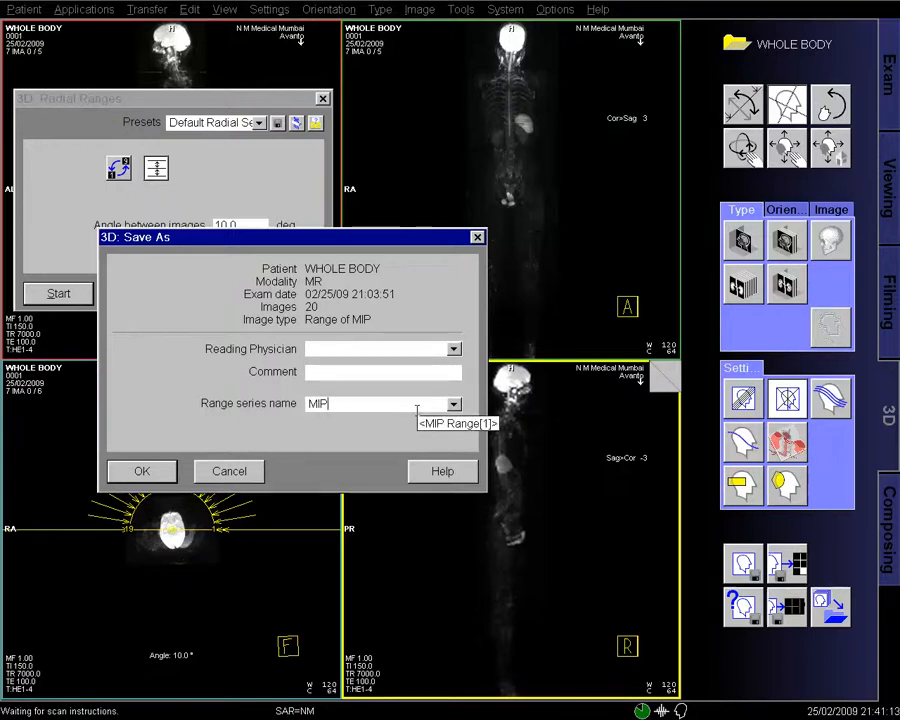
pyautogui.click(142, 471)
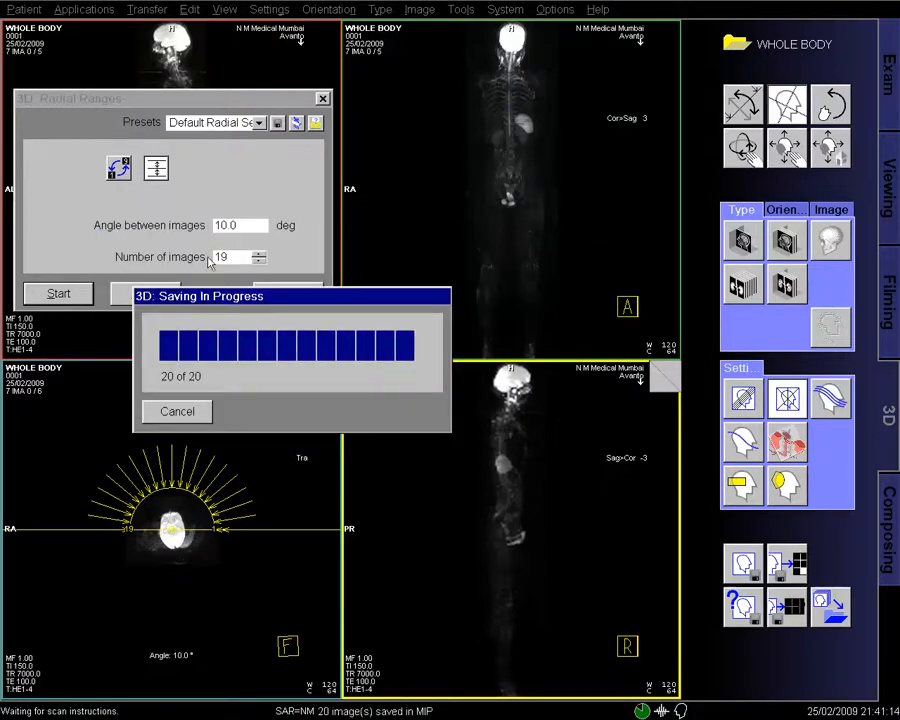
pyautogui.click(177, 411)
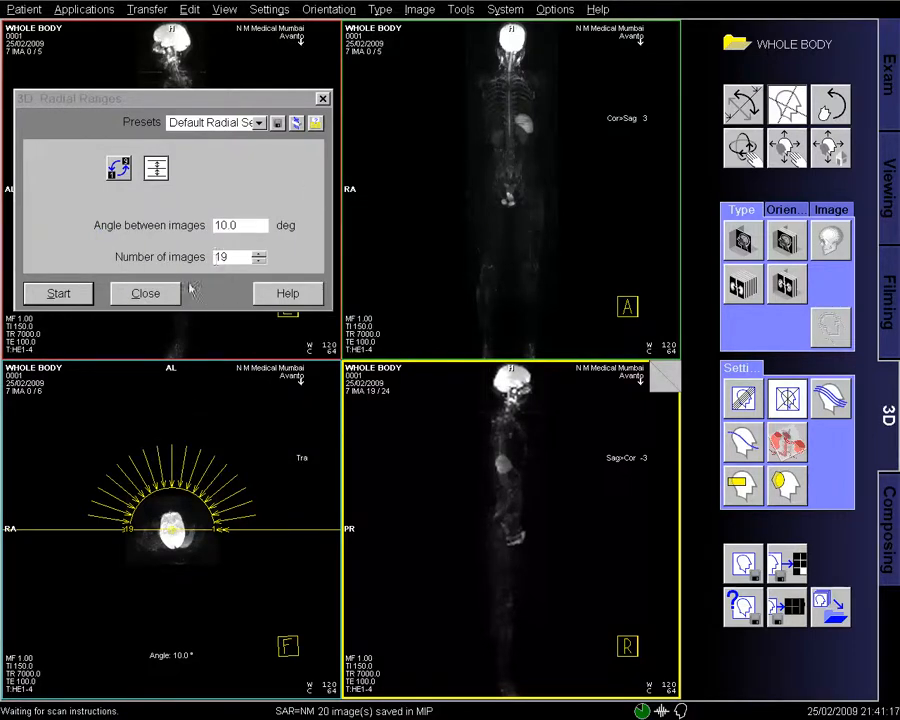
pyautogui.click(145, 293)
pyautogui.click(24, 9)
# - Load the MIP series [101] into Viewing in a single-image 1x1 layout
pyautogui.click(34, 44)
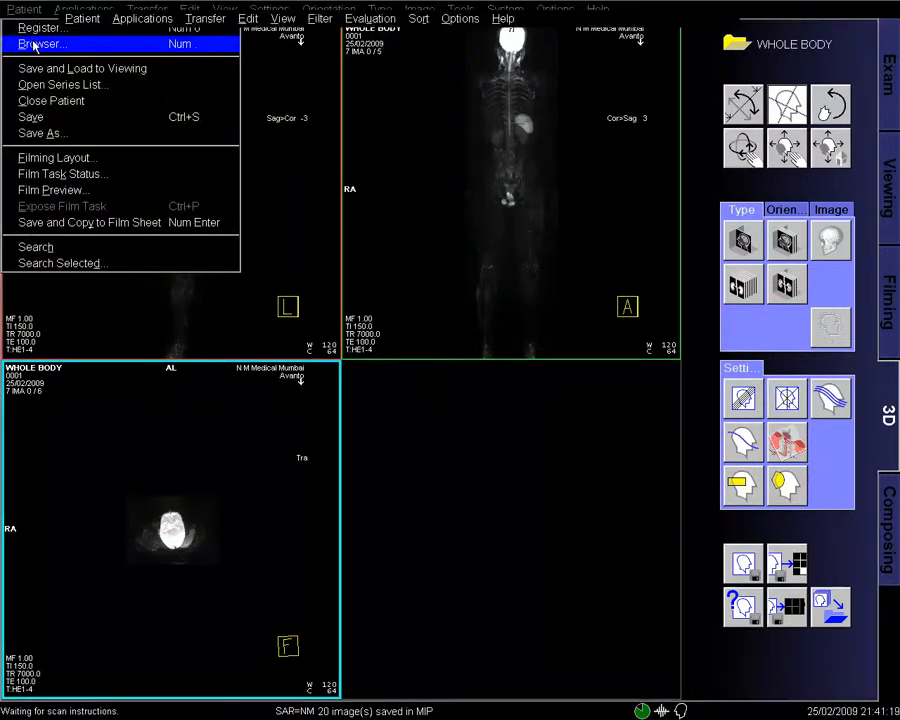
pyautogui.click(570, 290)
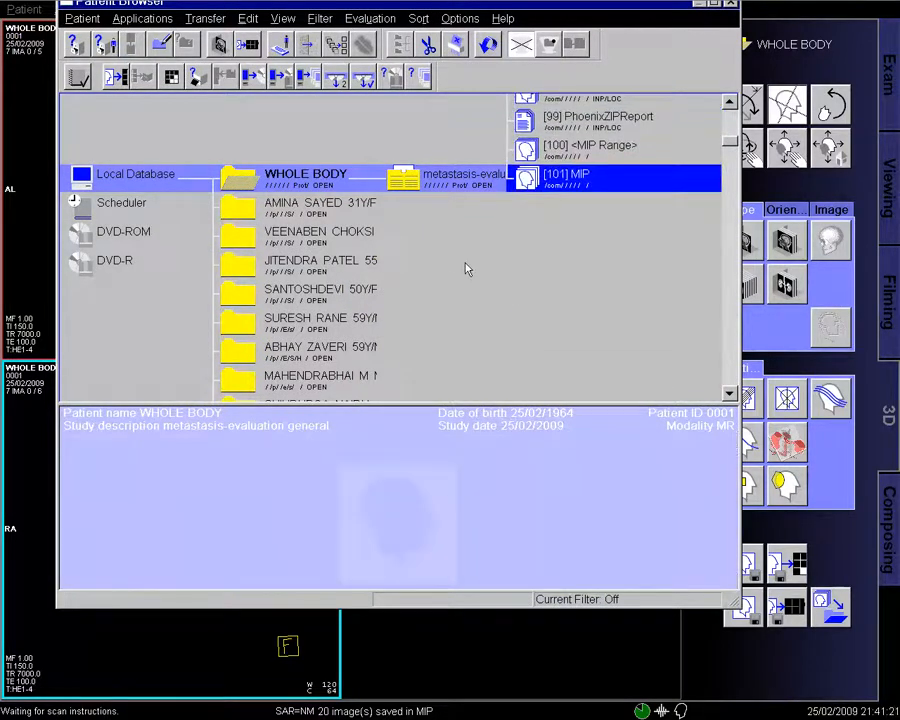
pyautogui.click(732, 6)
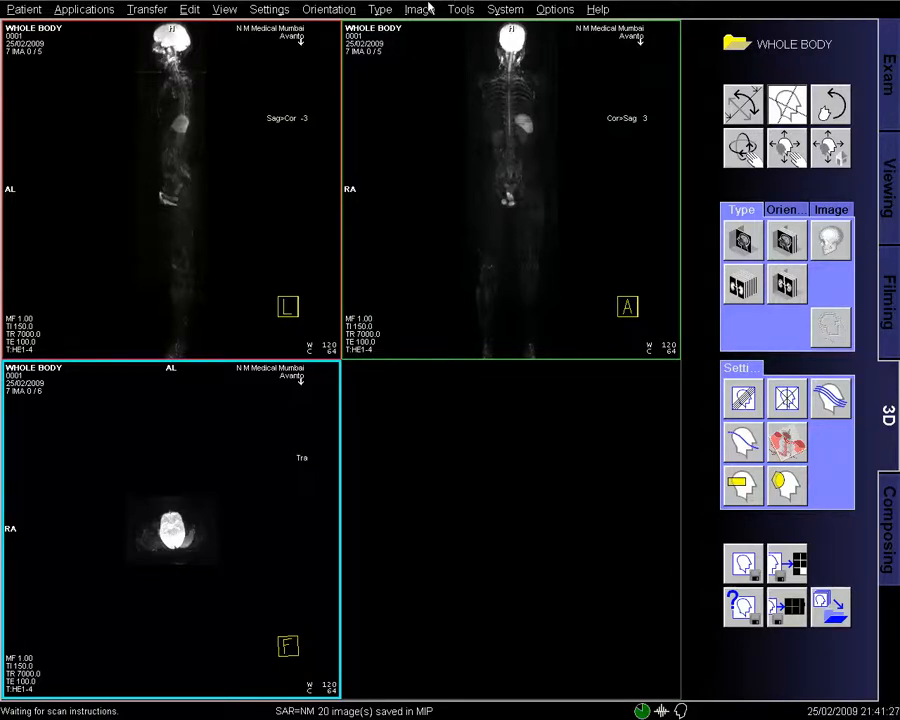
pyautogui.click(884, 80)
pyautogui.click(885, 190)
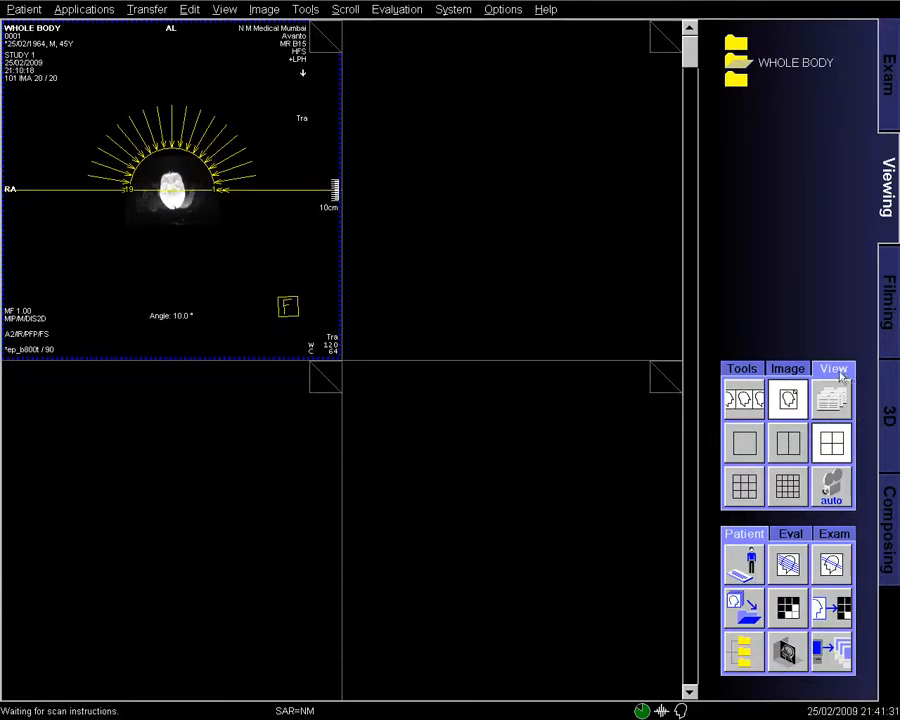
pyautogui.click(745, 442)
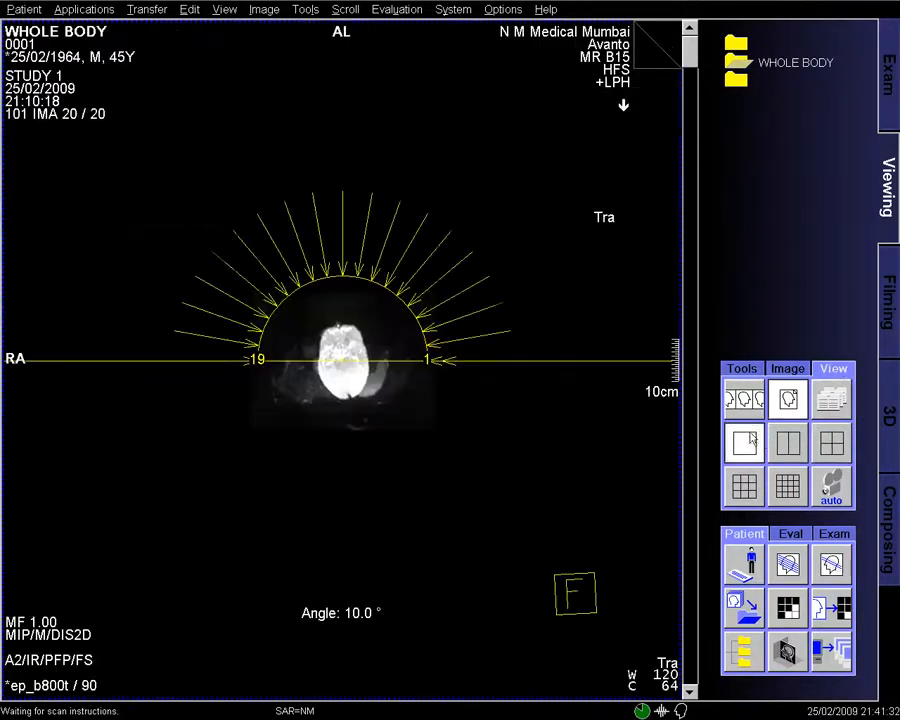
# - Page through the rotating whole-body MIP images and brighten the contrast to W 156, C 79
pyautogui.click(662, 58)
pyautogui.click(662, 56)
pyautogui.click(662, 56)
pyautogui.moveTo(554, 358); pyautogui.dragTo(552, 354)
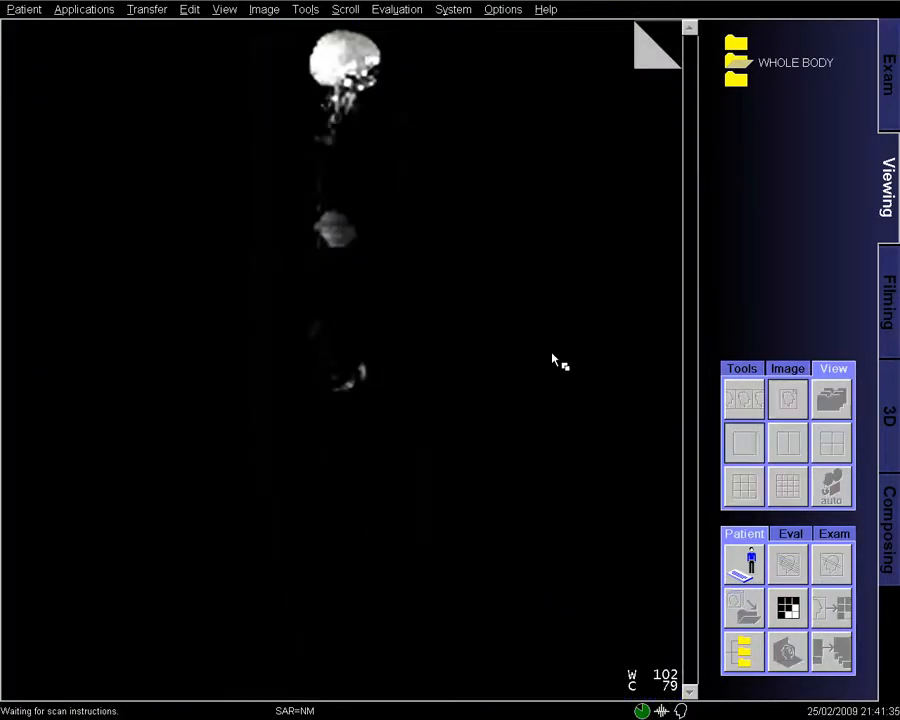
pyautogui.scroll(-8, 554, 358)
pyautogui.moveTo(577, 371)
pyautogui.mouseDown()
pyautogui.moveTo(579, 380)
pyautogui.moveTo(577, 371)
pyautogui.mouseUp()
pyautogui.scroll(-8, 578, 379)
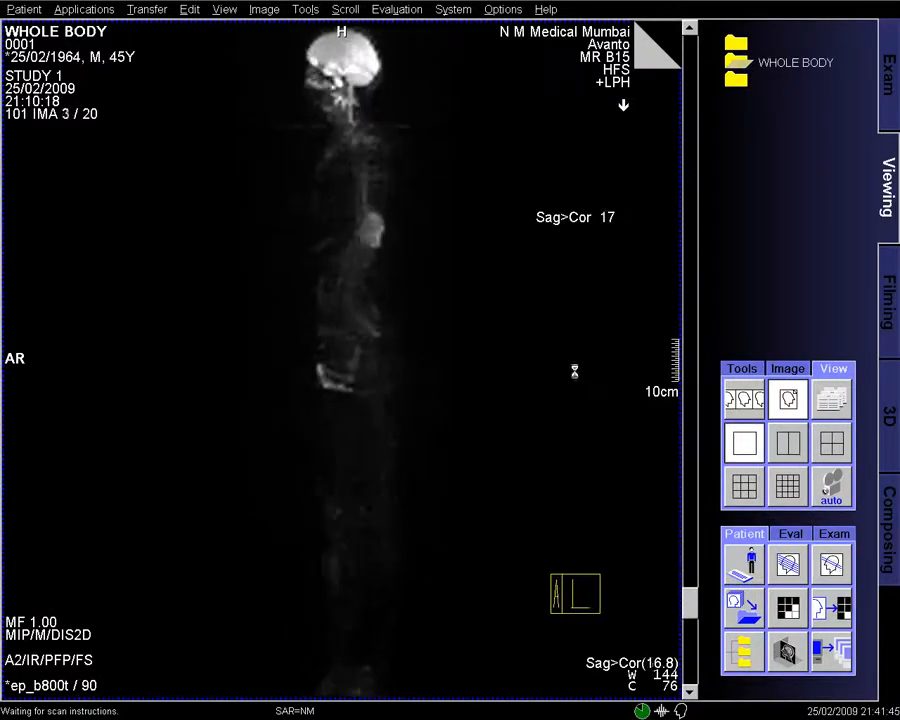
pyautogui.scroll(-10, 577, 378)
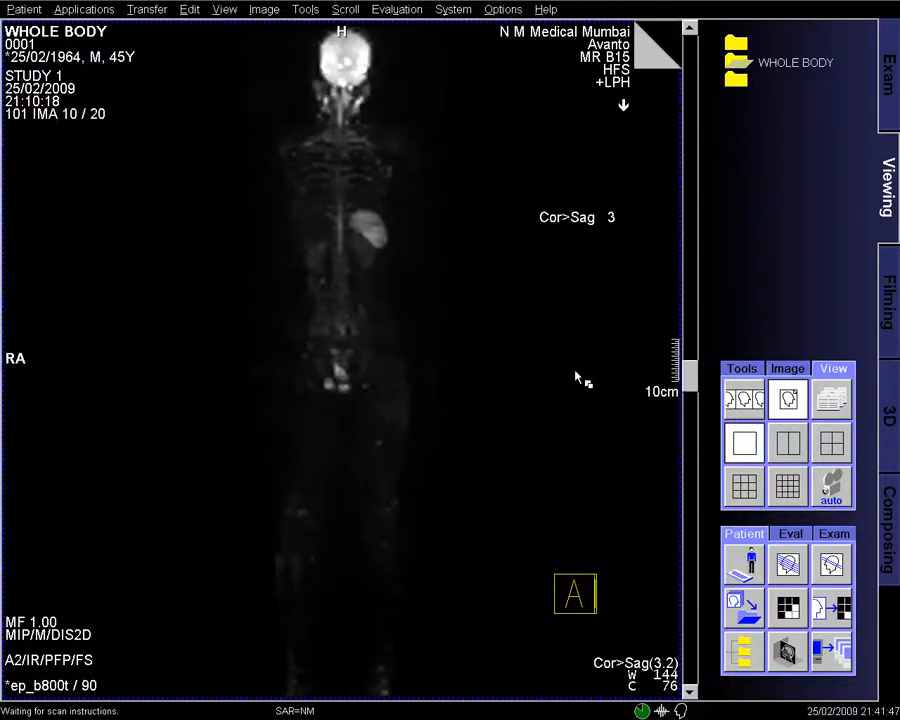
pyautogui.scroll(-1, 577, 378)
pyautogui.moveTo(575, 371); pyautogui.dragTo(582, 376)
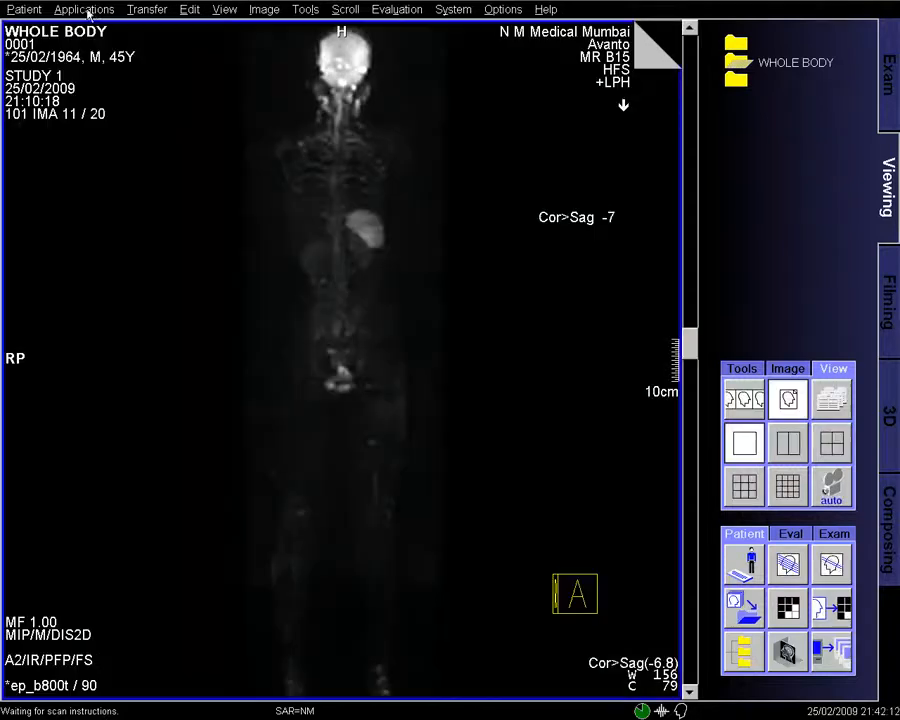
# - Invert the MIP grey scale, narrow the window to W 66, C 3, and page through the rotations
pyautogui.click(260, 12)
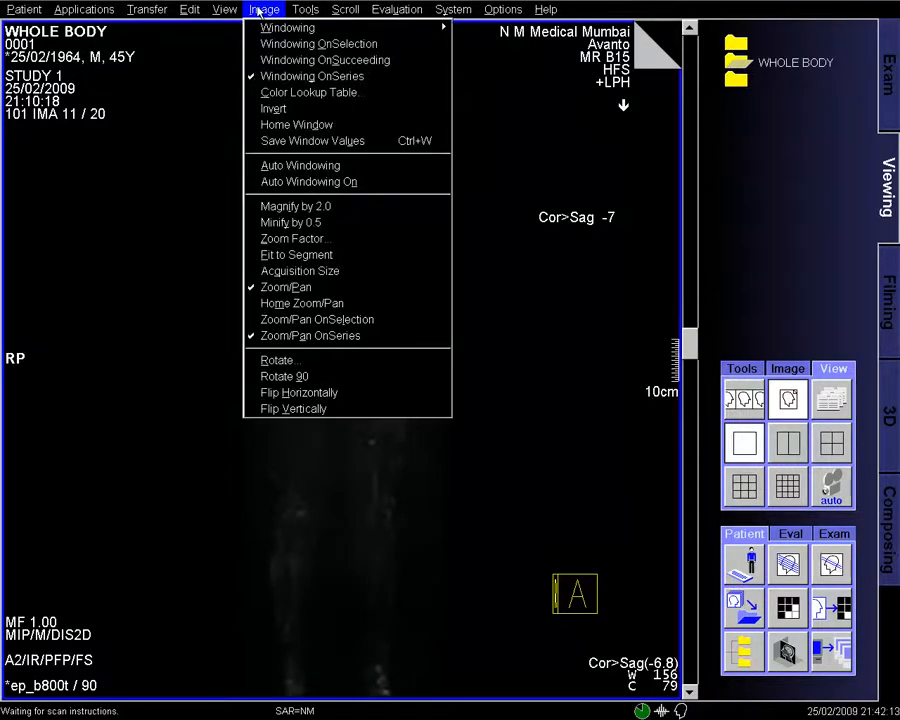
pyautogui.click(283, 110)
pyautogui.moveTo(495, 325); pyautogui.dragTo(496, 423)
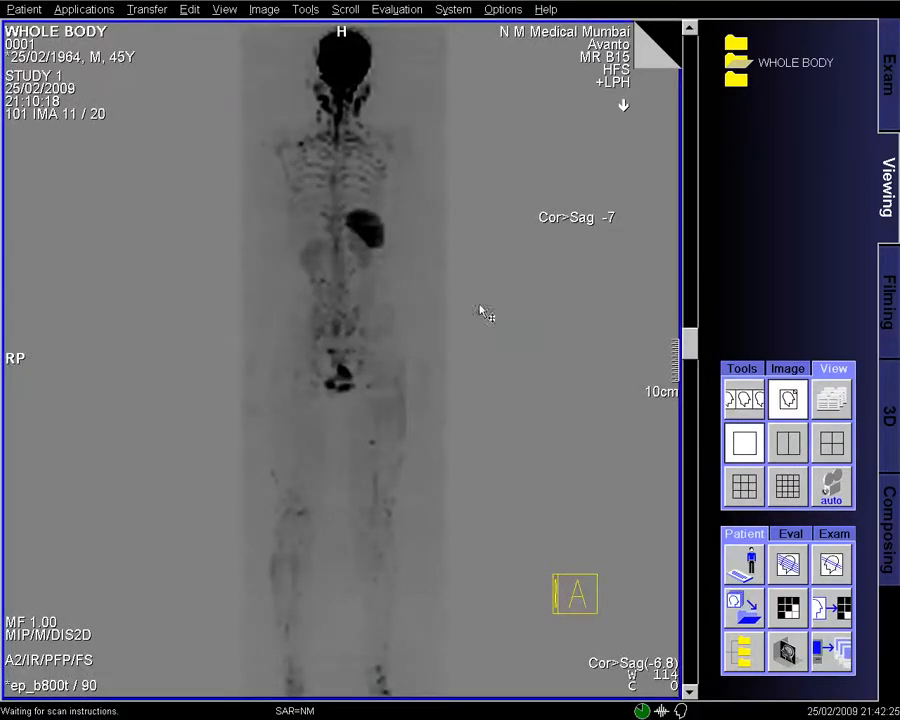
pyautogui.moveTo(482, 309); pyautogui.dragTo(554, 232)
pyautogui.click(646, 66)
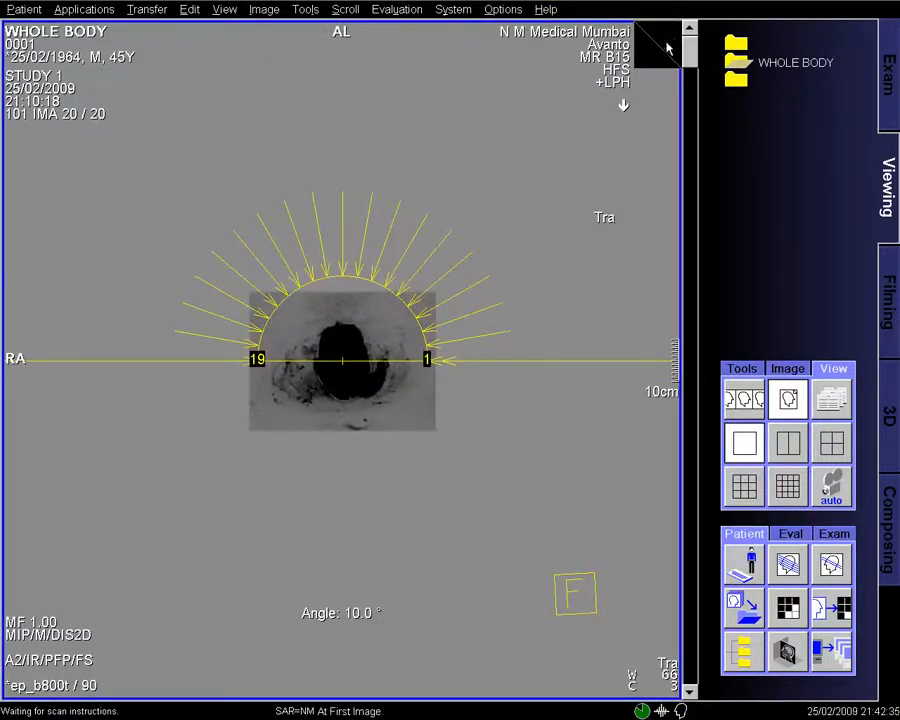
pyautogui.click(667, 46)
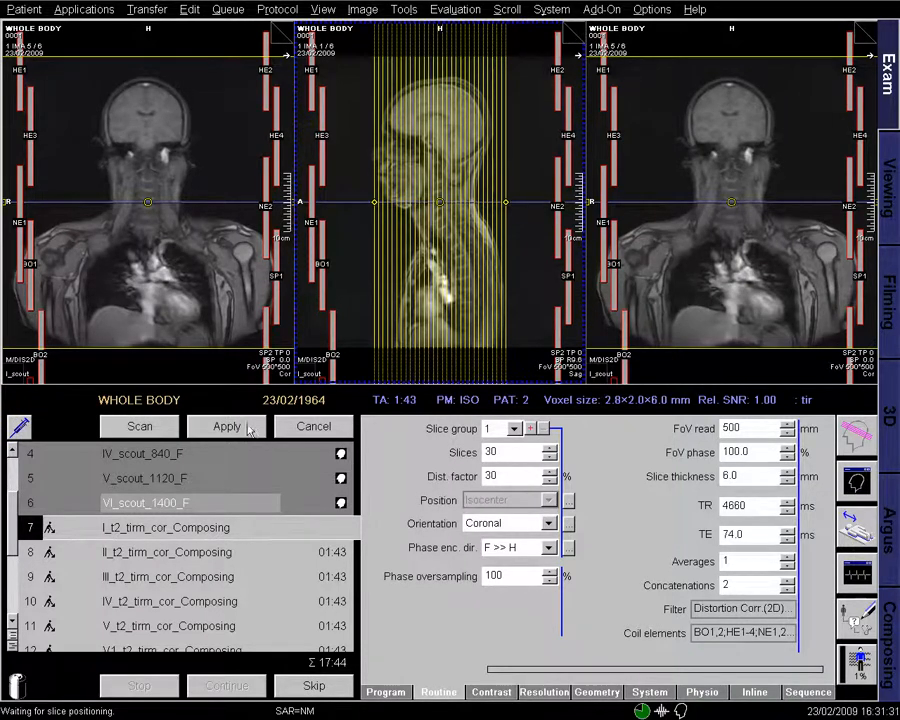
# - Apply the slice positioning for TIRM stations I, II and III in turn
pyautogui.click(224, 427)
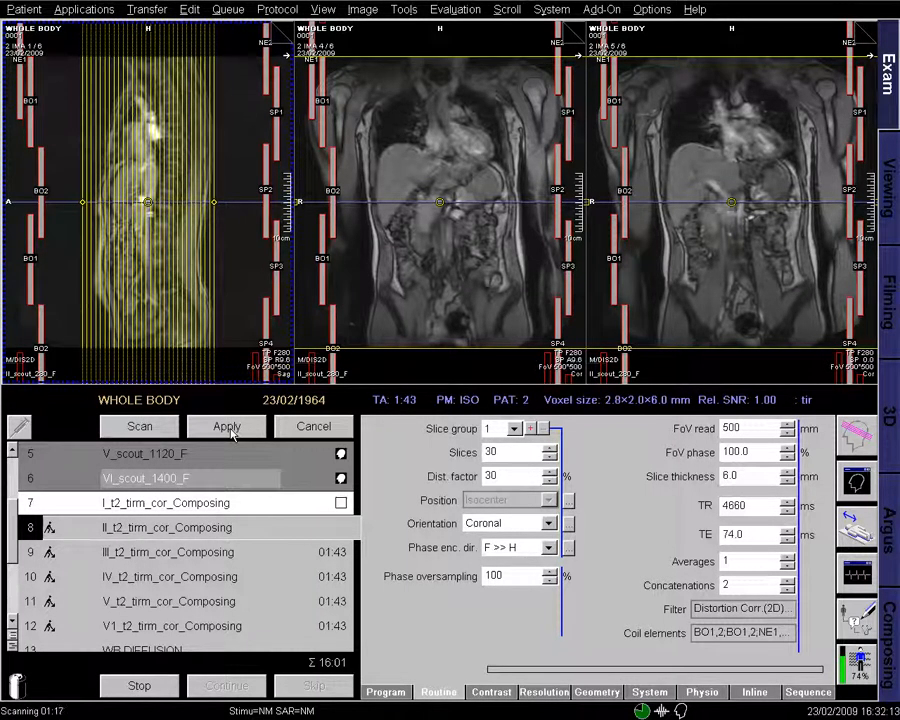
pyautogui.click(236, 428)
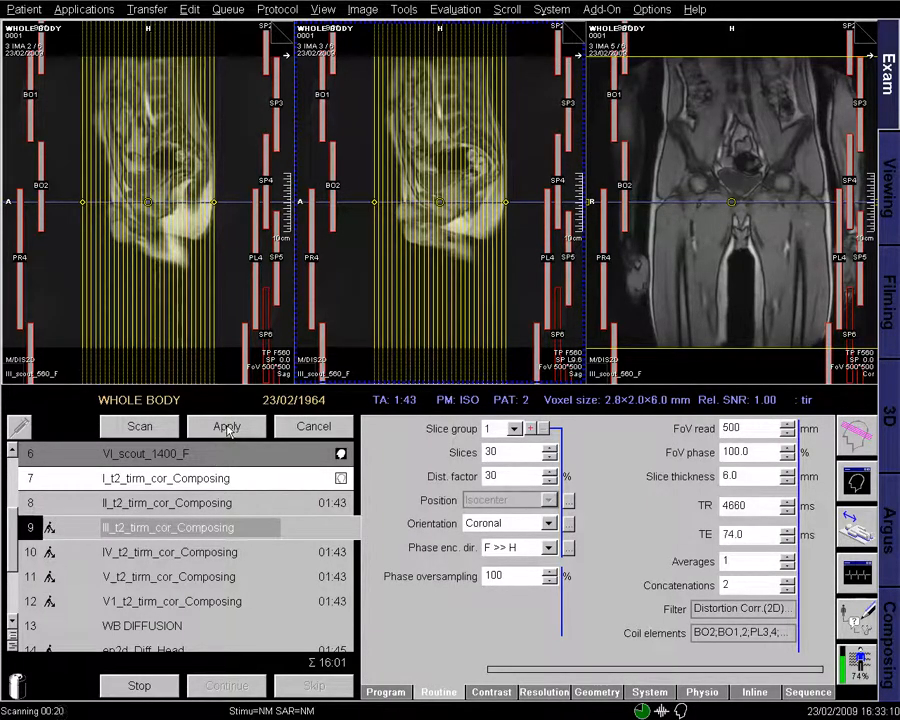
pyautogui.click(227, 436)
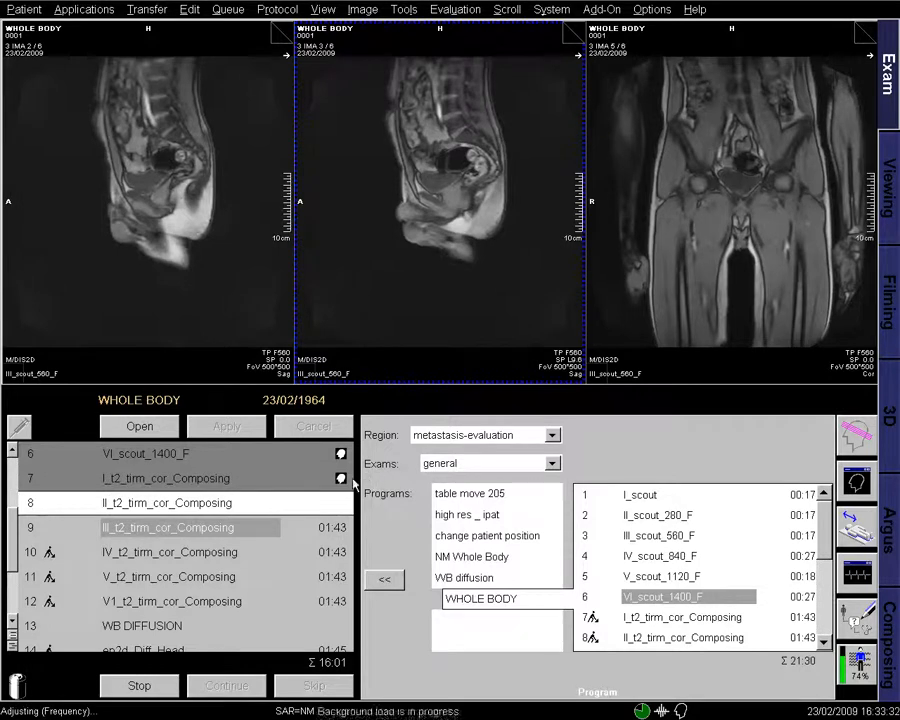
# - Load the finished head-and-neck station into the middle viewer and page through its slices
pyautogui.moveTo(422, 264); pyautogui.dragTo(422, 266)
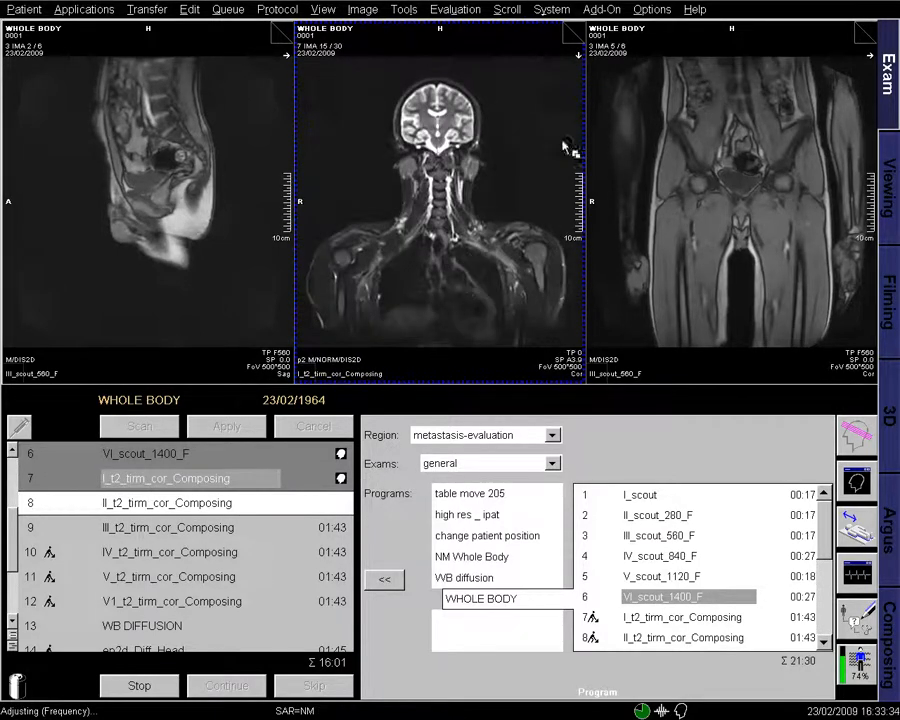
pyautogui.click(576, 37)
pyautogui.click(575, 37)
pyautogui.click(576, 37)
pyautogui.click(575, 37)
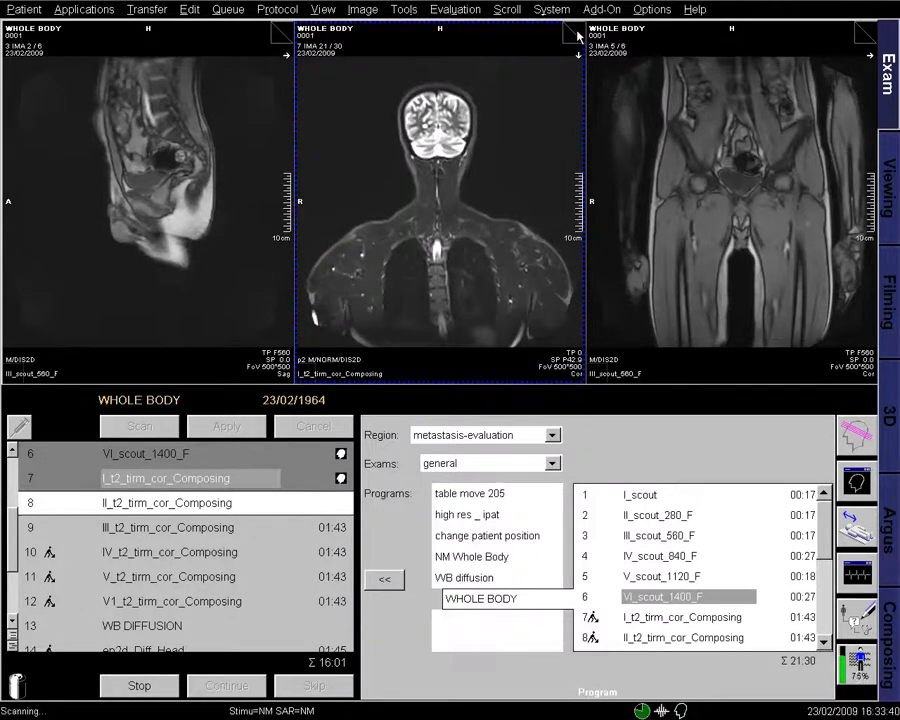
pyautogui.click(577, 33)
pyautogui.click(577, 33)
pyautogui.click(577, 33)
pyautogui.click(577, 33)
pyautogui.click(577, 33)
pyautogui.click(577, 33)
pyautogui.click(577, 33)
pyautogui.click(577, 33)
pyautogui.click(577, 33)
pyautogui.click(577, 33)
pyautogui.click(577, 33)
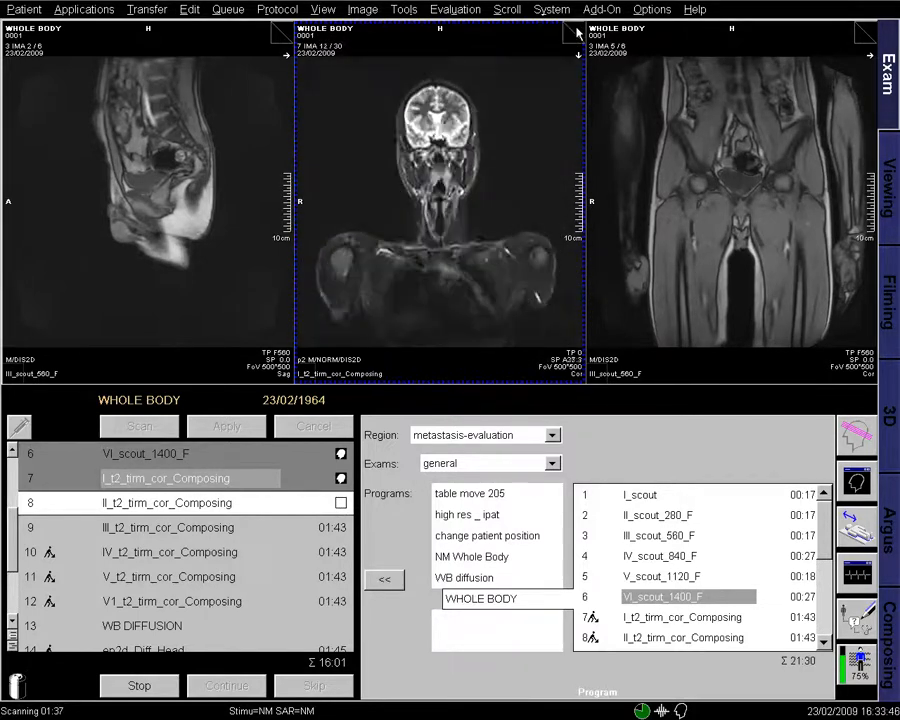
pyautogui.click(577, 33)
pyautogui.click(577, 33)
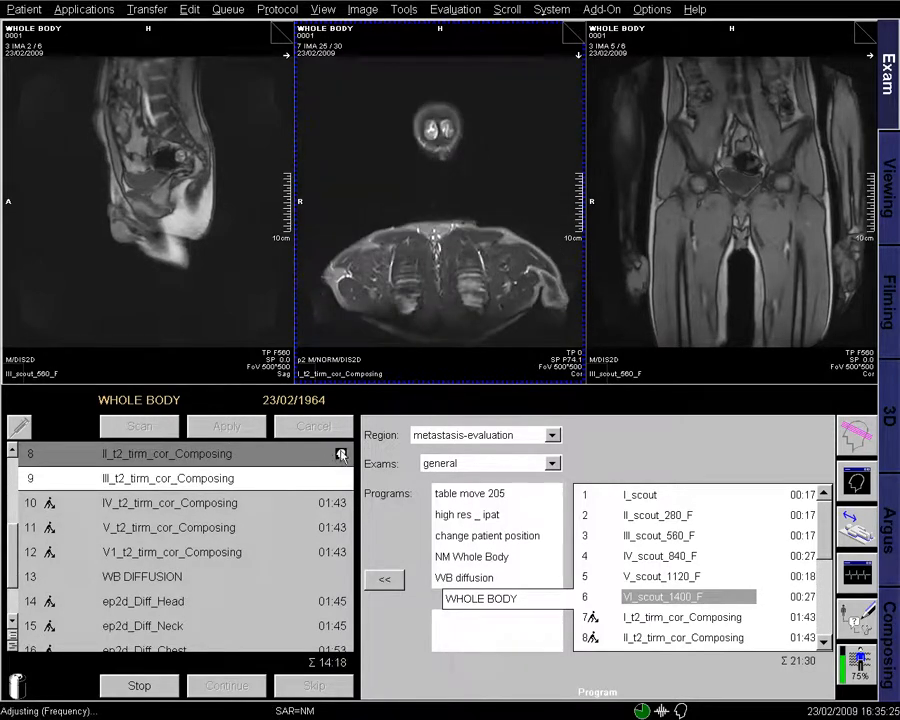
# - Page quickly through the chest-abdomen station's coronal slices
pyautogui.click(577, 36)
pyautogui.click(577, 36)
pyautogui.click(577, 36)
pyautogui.click(577, 36)
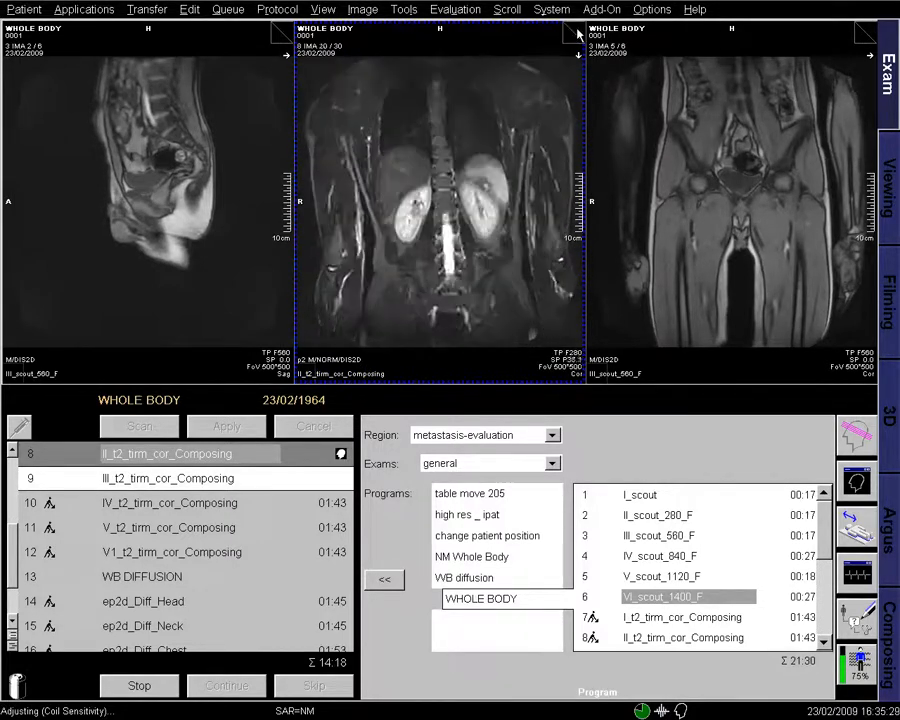
pyautogui.click(577, 36)
pyautogui.click(577, 36)
pyautogui.click(577, 36)
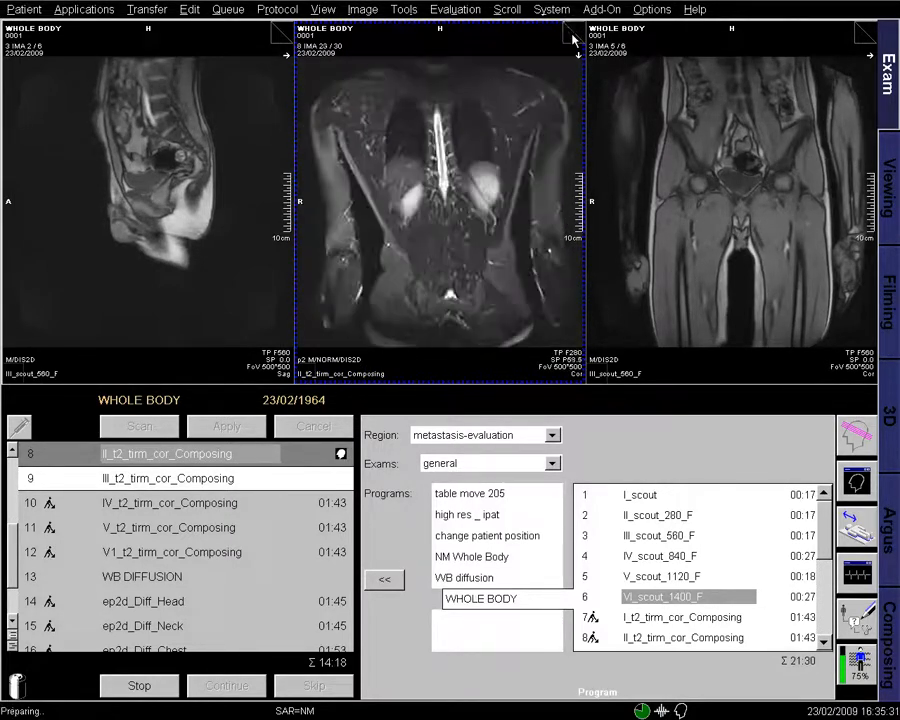
pyautogui.click(577, 36)
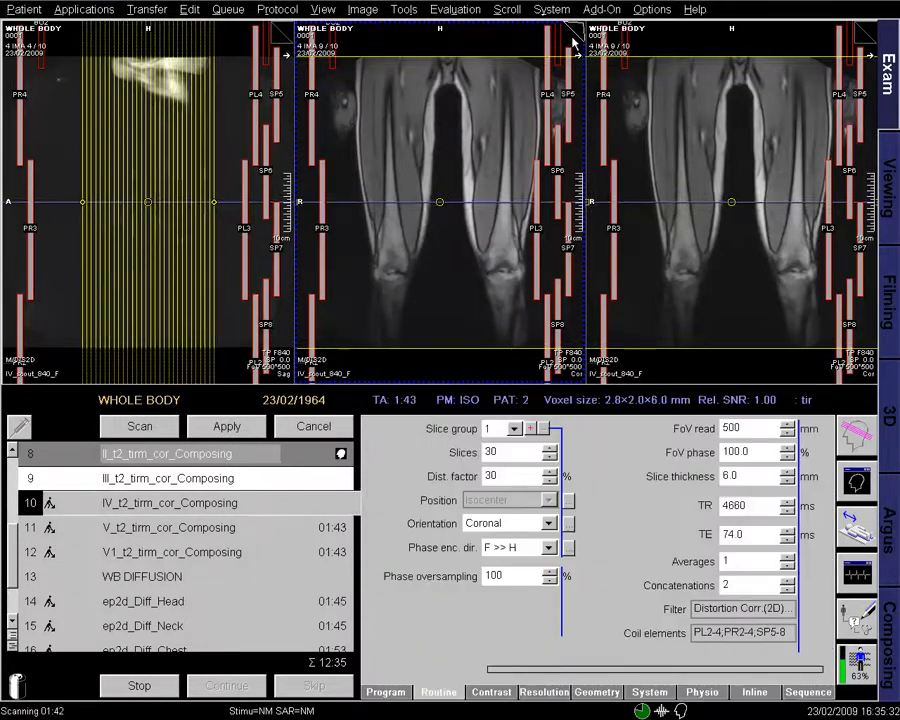
# - Page through the thigh scout images to the coronal knee slice
pyautogui.click(582, 28)
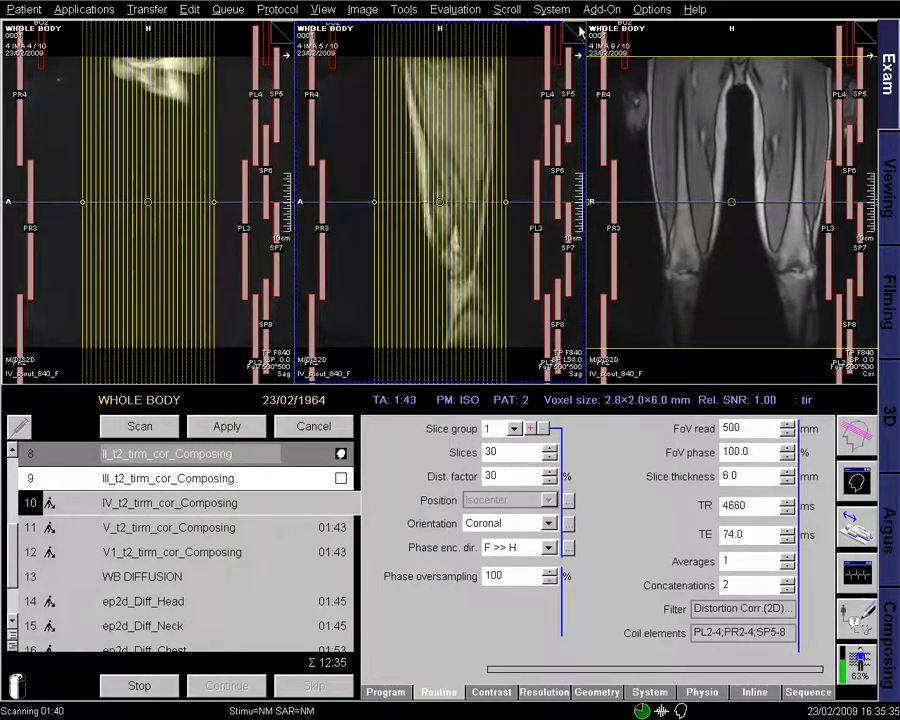
pyautogui.click(580, 28)
pyautogui.click(579, 28)
pyautogui.click(578, 28)
pyautogui.click(578, 29)
pyautogui.click(578, 29)
pyautogui.click(579, 29)
pyautogui.click(580, 30)
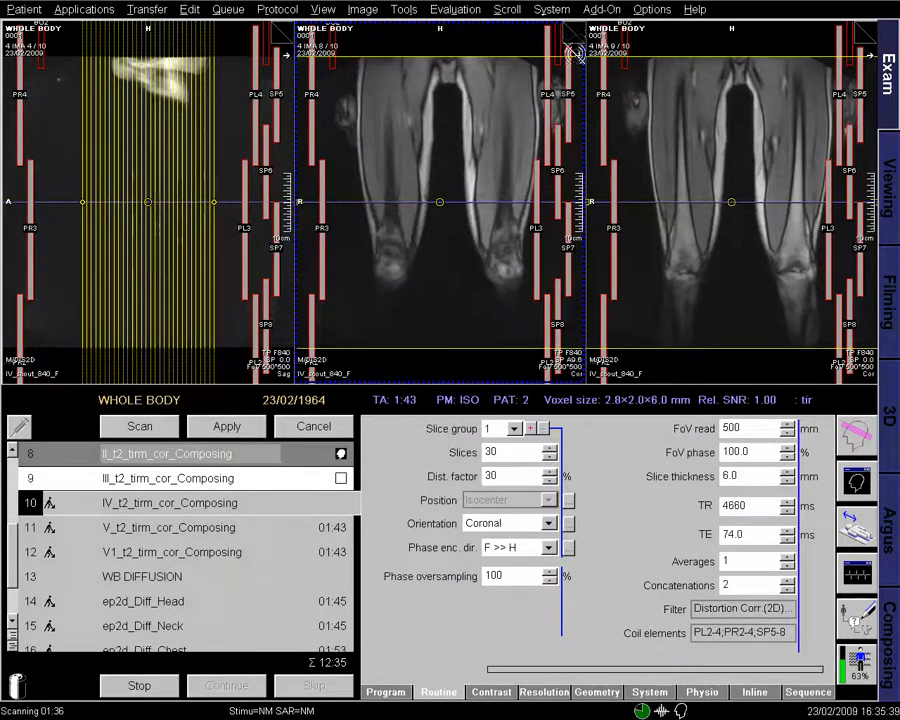
# - Zoom out the middle and sagittal thigh scouts and apply station IV slice positioning
pyautogui.moveTo(510, 319); pyautogui.dragTo(537, 424)
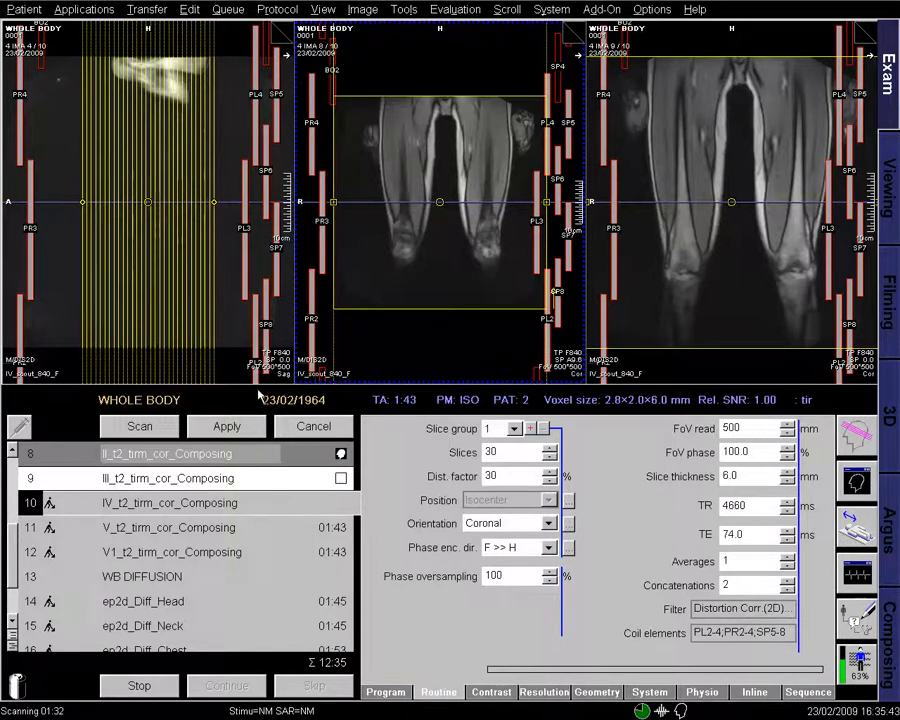
pyautogui.moveTo(315, 378)
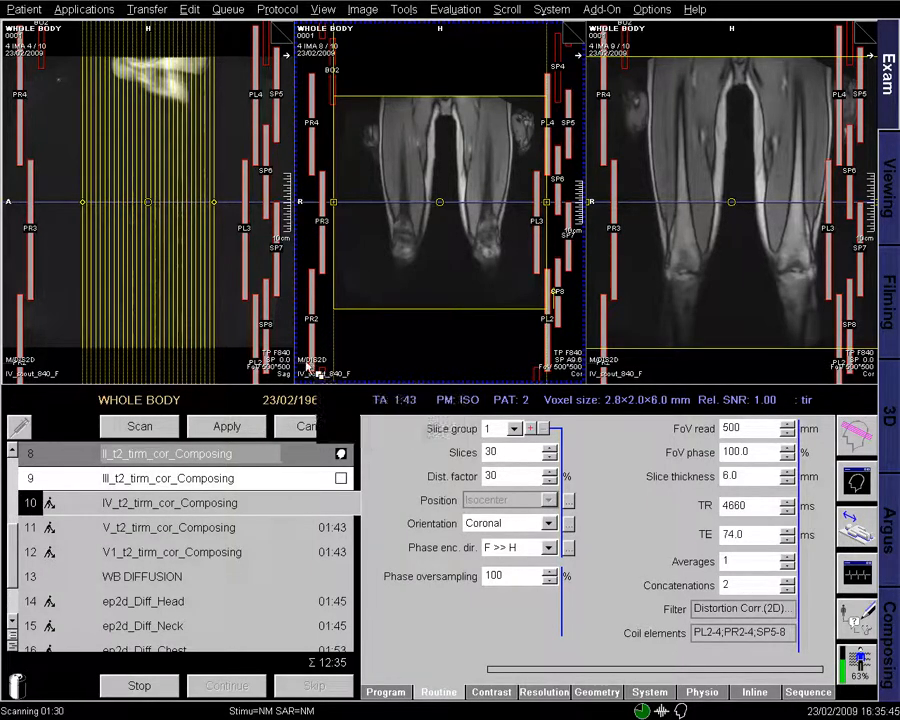
pyautogui.moveTo(231, 363); pyautogui.dragTo(249, 464)
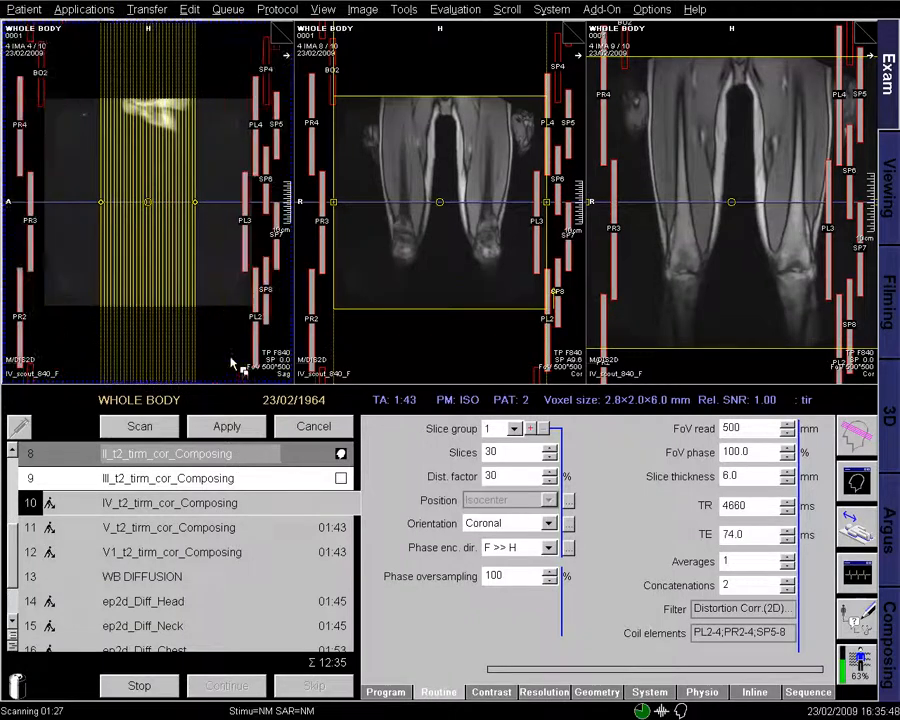
pyautogui.click(222, 426)
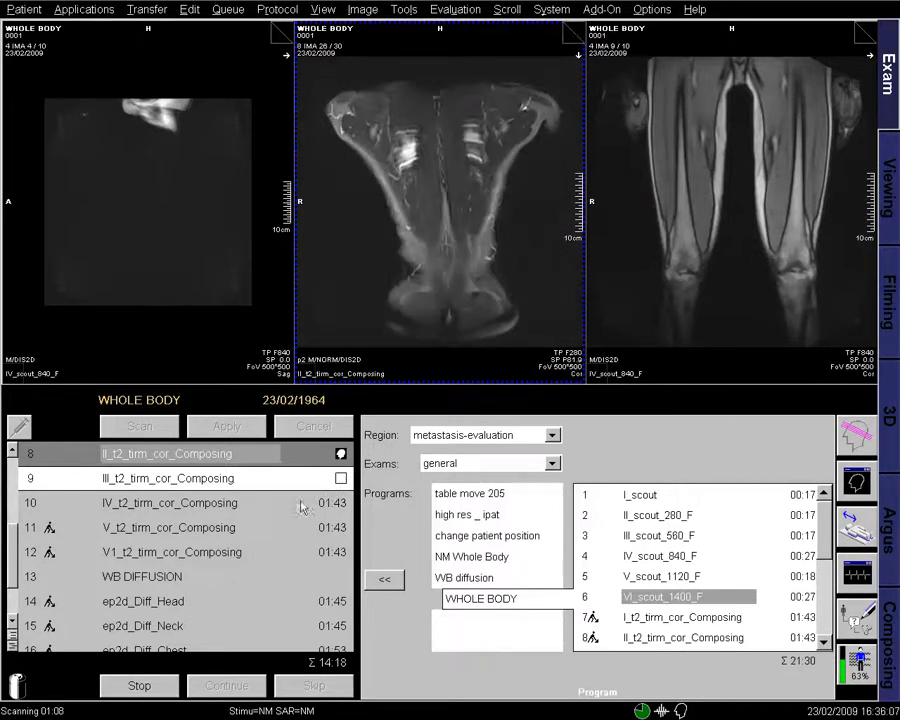
# - Load station II into the left viewer and page to its kidney-level slices
pyautogui.moveTo(343, 453); pyautogui.dragTo(262, 356)
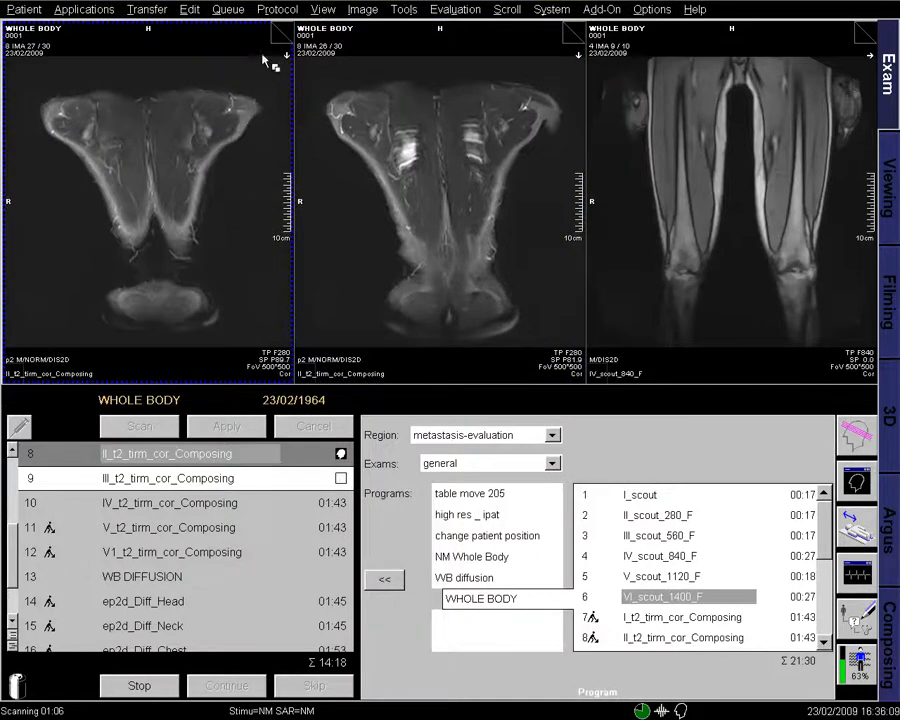
pyautogui.click(286, 31)
pyautogui.click(286, 31)
pyautogui.click(286, 31)
pyautogui.click(286, 31)
pyautogui.click(286, 31)
pyautogui.click(286, 31)
pyautogui.click(286, 31)
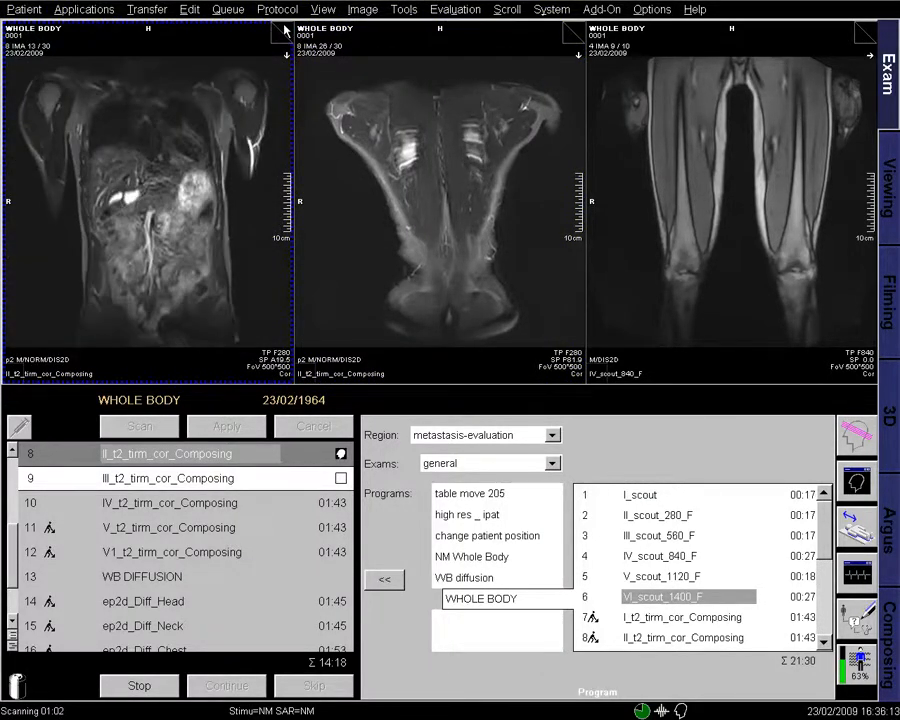
pyautogui.click(286, 31)
pyautogui.click(286, 31)
pyautogui.click(286, 31)
pyautogui.click(285, 31)
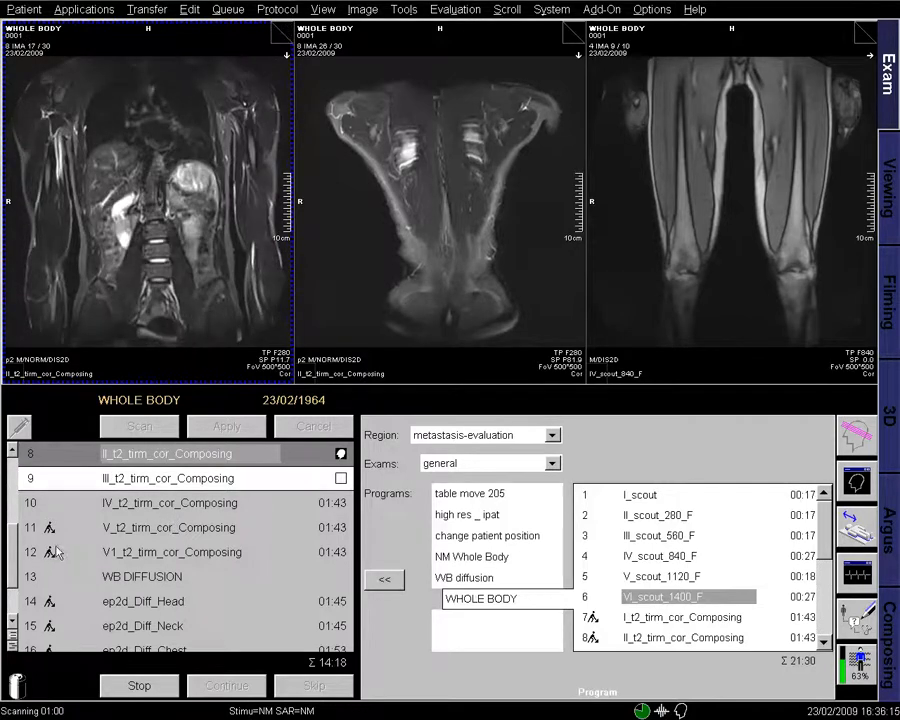
pyautogui.moveTo(12, 540); pyautogui.dragTo(11, 527)
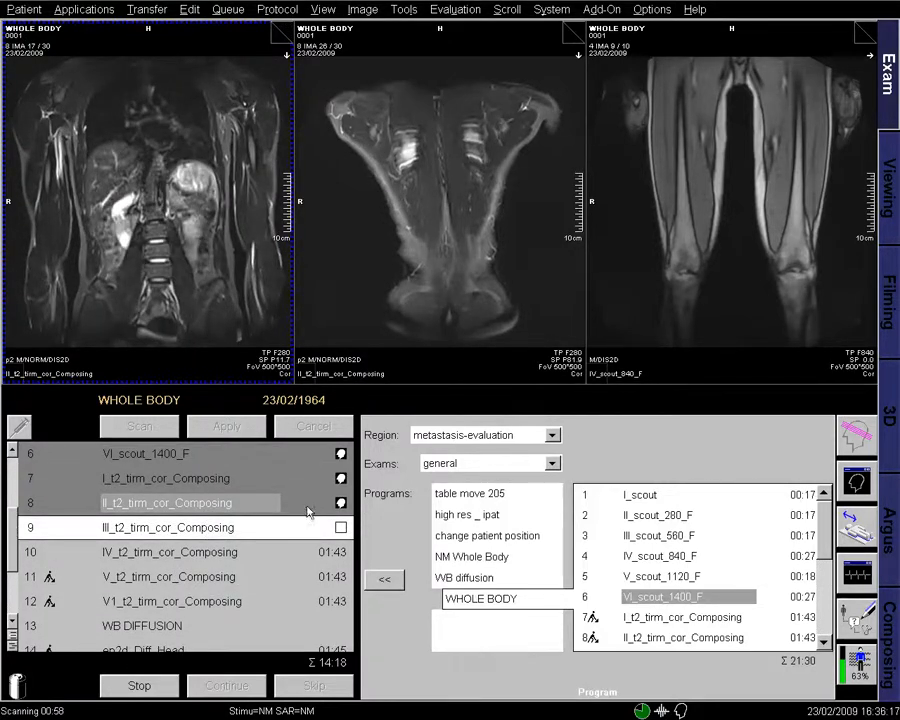
# - Load the head-and-neck station into the middle viewer and page through its slices
pyautogui.moveTo(340, 480); pyautogui.dragTo(474, 298)
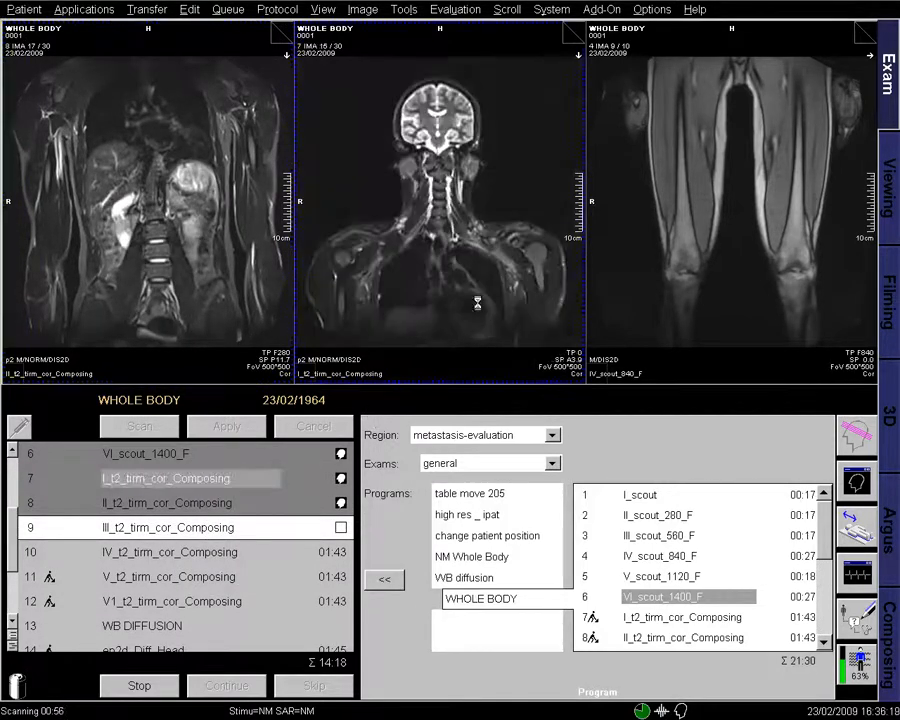
pyautogui.click(577, 33)
pyautogui.click(577, 33)
pyautogui.click(577, 33)
pyautogui.click(577, 33)
pyautogui.click(577, 33)
pyautogui.click(577, 33)
pyautogui.click(577, 33)
pyautogui.click(577, 33)
pyautogui.click(577, 33)
pyautogui.click(577, 33)
pyautogui.click(577, 33)
pyautogui.click(577, 33)
pyautogui.click(577, 33)
pyautogui.click(577, 33)
pyautogui.click(577, 33)
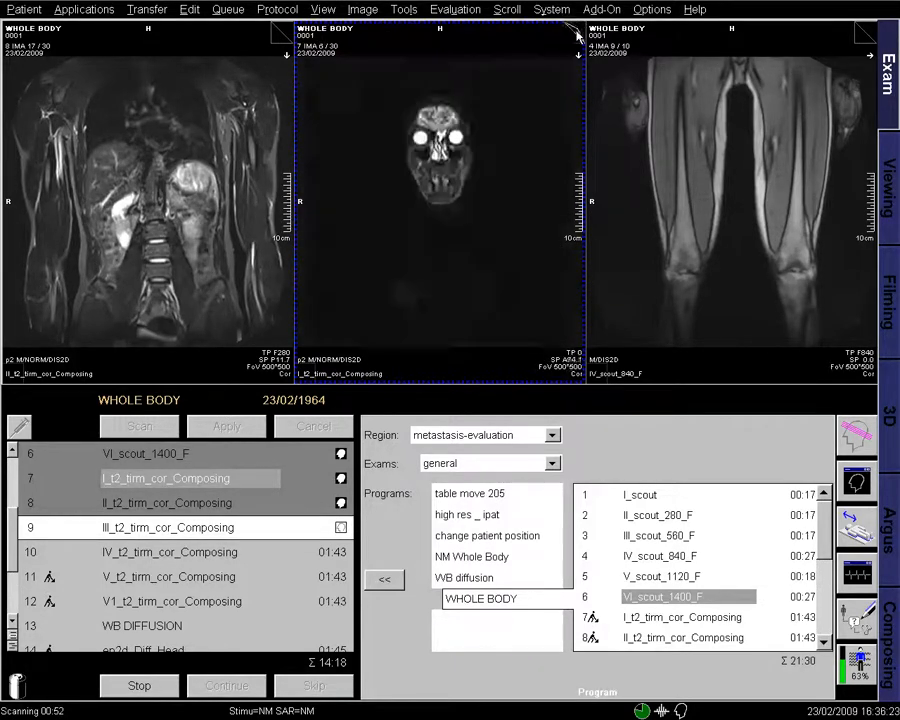
pyautogui.click(577, 33)
pyautogui.click(577, 33)
pyautogui.click(577, 33)
pyautogui.click(577, 33)
pyautogui.click(577, 33)
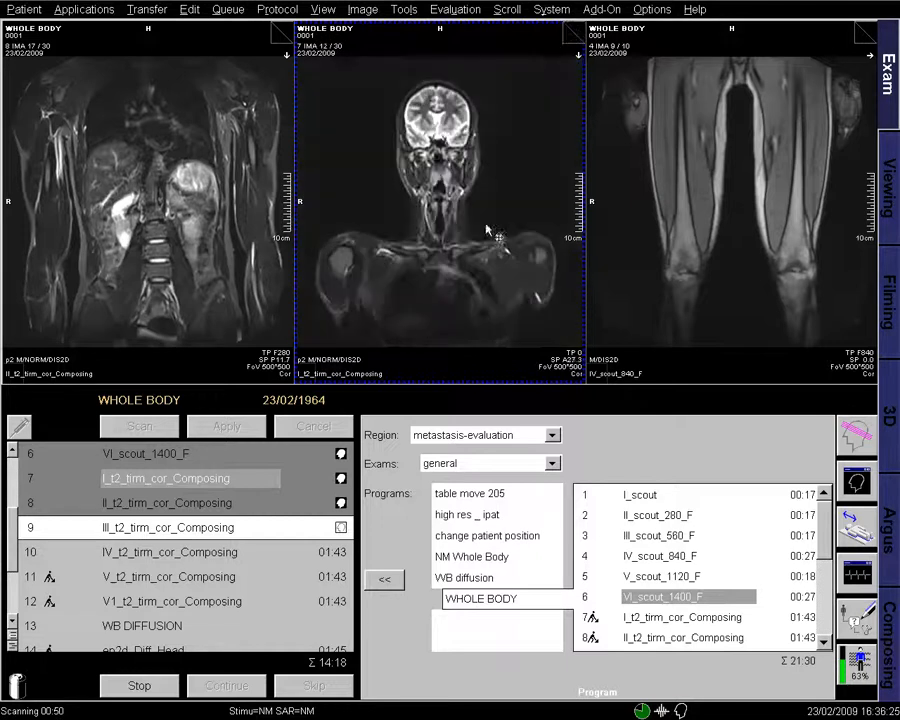
# - Show head-and-neck on the left, then chest-abdomen and station III in the middle viewer
pyautogui.moveTo(341, 477); pyautogui.dragTo(221, 328)
pyautogui.moveTo(341, 503); pyautogui.dragTo(407, 325)
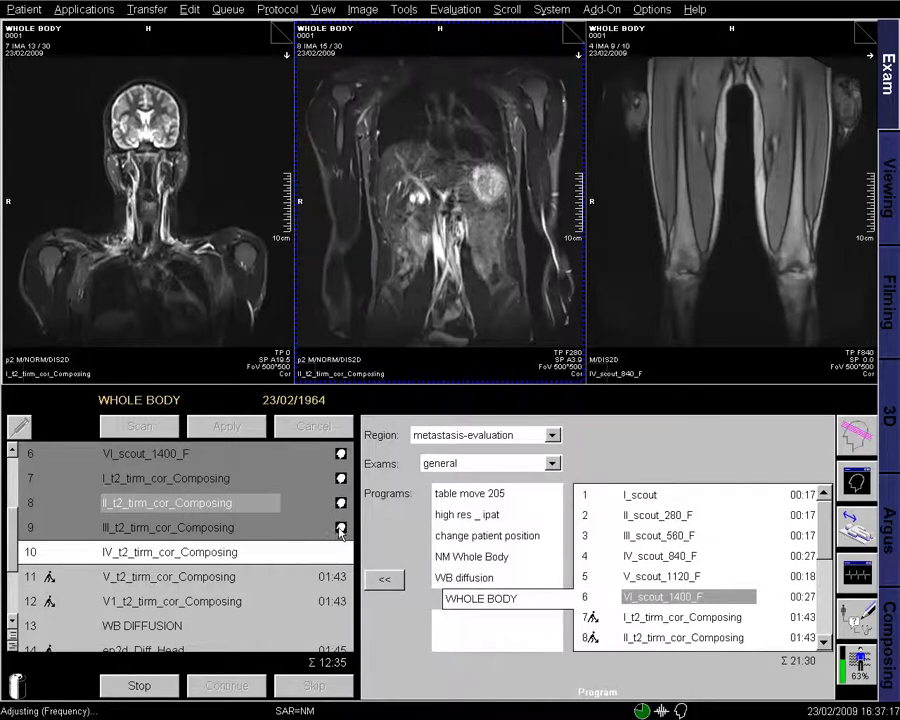
pyautogui.doubleClick(341, 530)
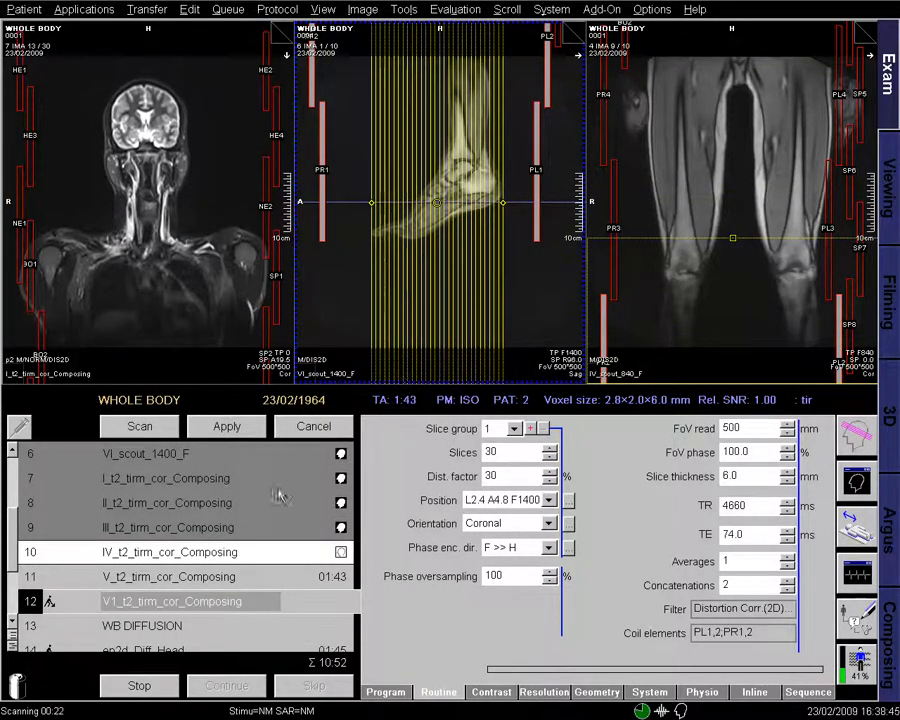
# - Load IV_t2_tirm_cor_Composing into the left viewer and page forward to its last leg slices
pyautogui.click(341, 454)
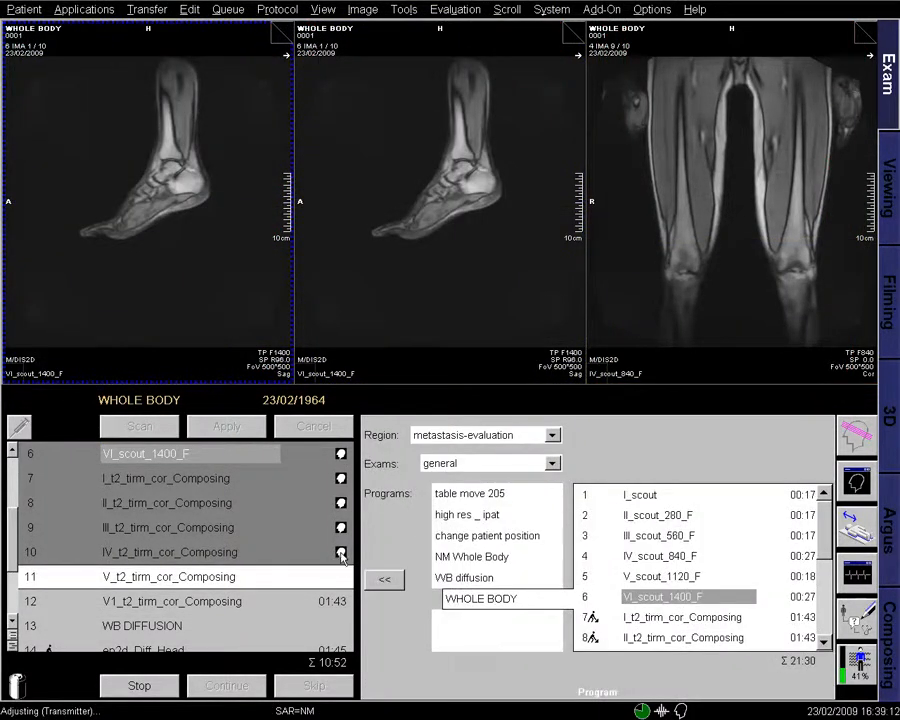
pyautogui.click(341, 554)
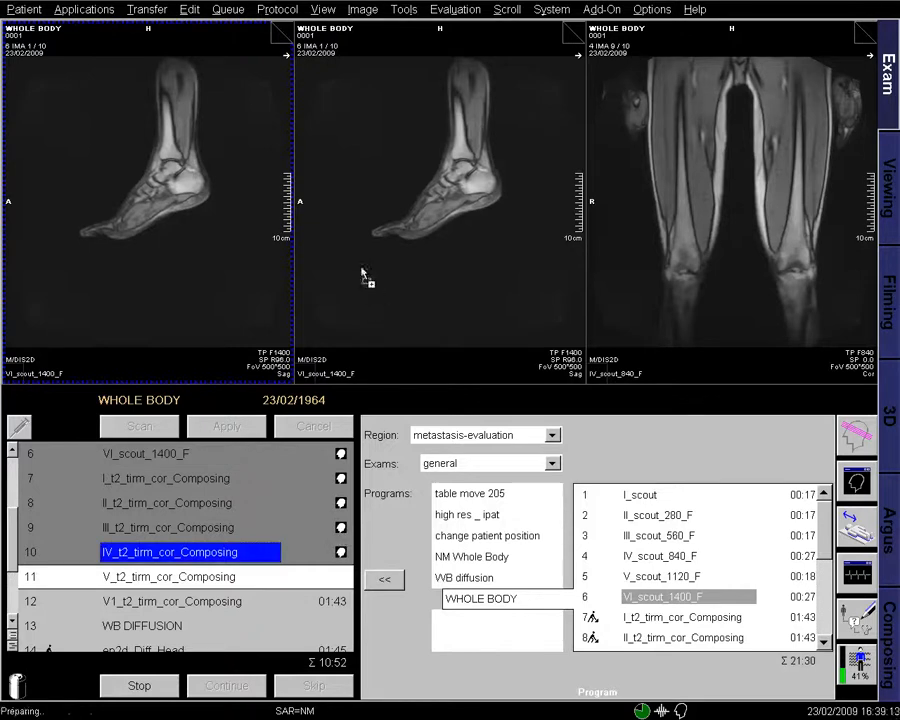
pyautogui.click(281, 32)
pyautogui.click(281, 32)
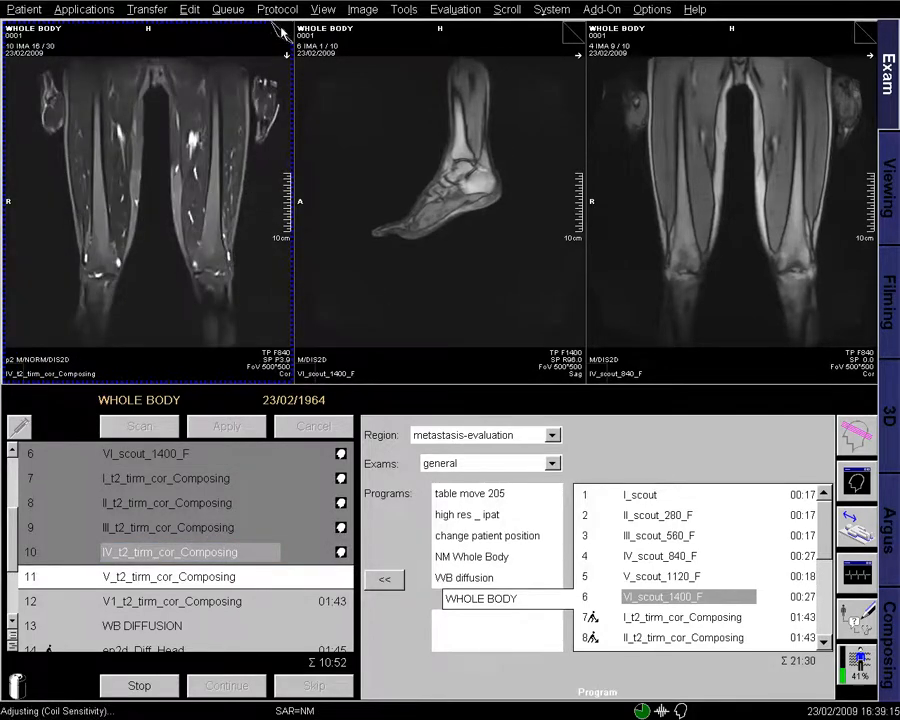
pyautogui.click(281, 32)
pyautogui.click(281, 32)
pyautogui.click(280, 32)
pyautogui.click(281, 32)
pyautogui.click(281, 32)
pyautogui.click(281, 32)
pyautogui.click(281, 32)
pyautogui.click(281, 32)
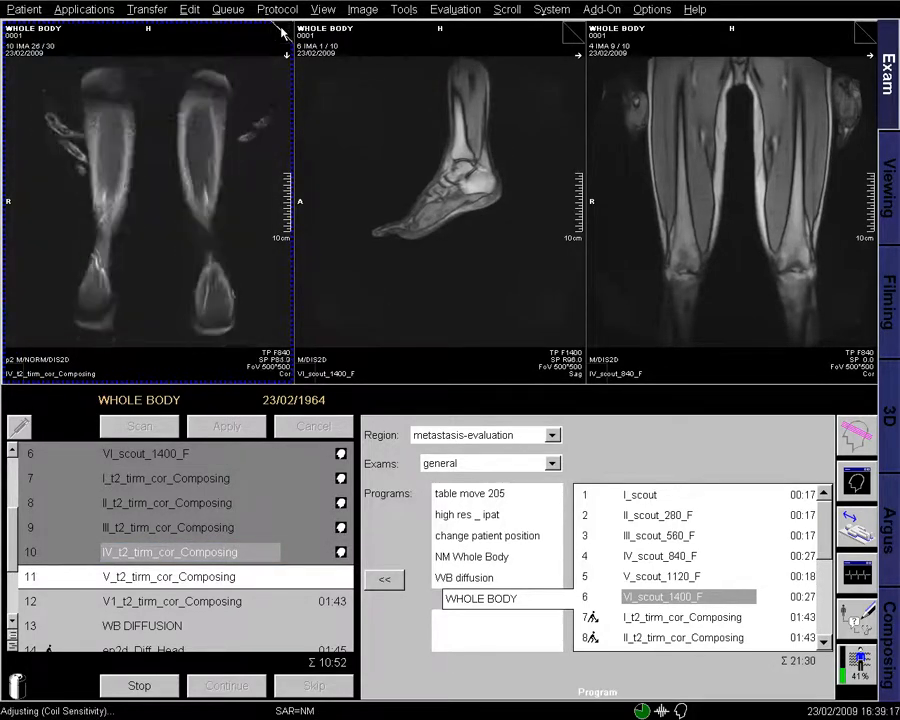
pyautogui.click(281, 32)
pyautogui.click(281, 32)
pyautogui.click(281, 32)
pyautogui.click(281, 32)
pyautogui.click(281, 32)
pyautogui.click(281, 32)
# - Page back through station IV to the slices showing the legs
pyautogui.click(279, 37)
pyautogui.click(279, 37)
pyautogui.click(279, 37)
pyautogui.click(279, 37)
pyautogui.click(279, 37)
pyautogui.click(279, 37)
pyautogui.click(279, 37)
pyautogui.click(279, 37)
pyautogui.click(279, 37)
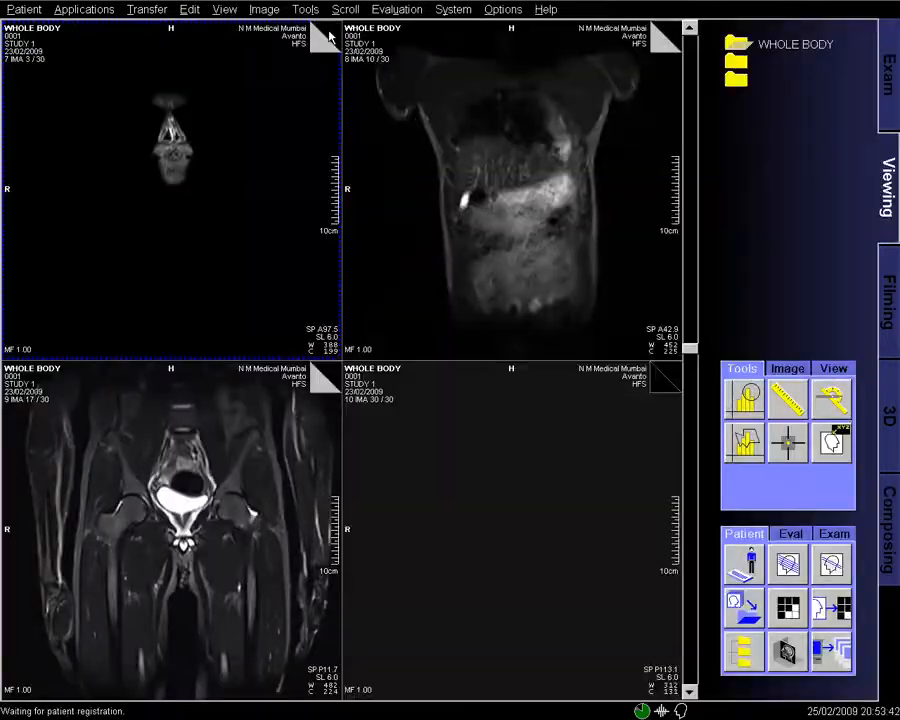
# - Scroll through the upper-body and trunk series slices in the four-panel layout
pyautogui.scroll(-10, 322, 51)
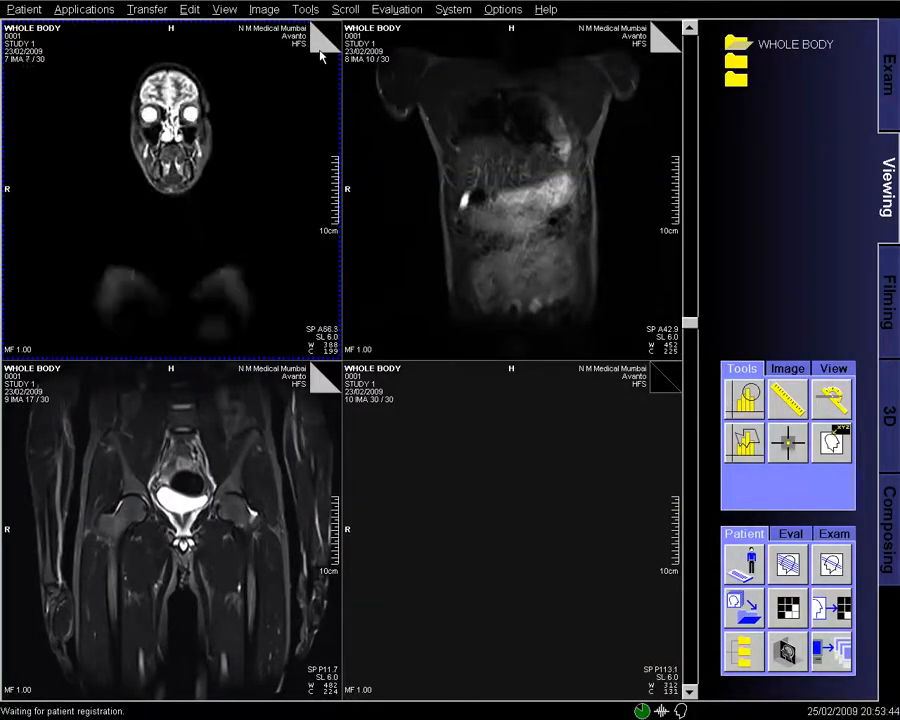
pyautogui.scroll(-8, 322, 55)
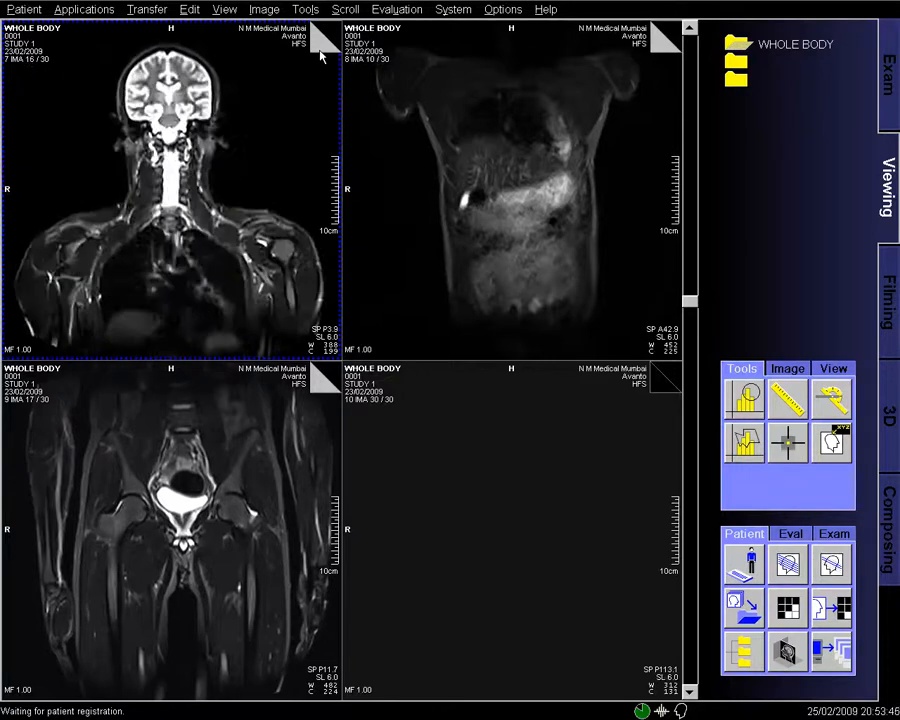
pyautogui.scroll(-9, 322, 55)
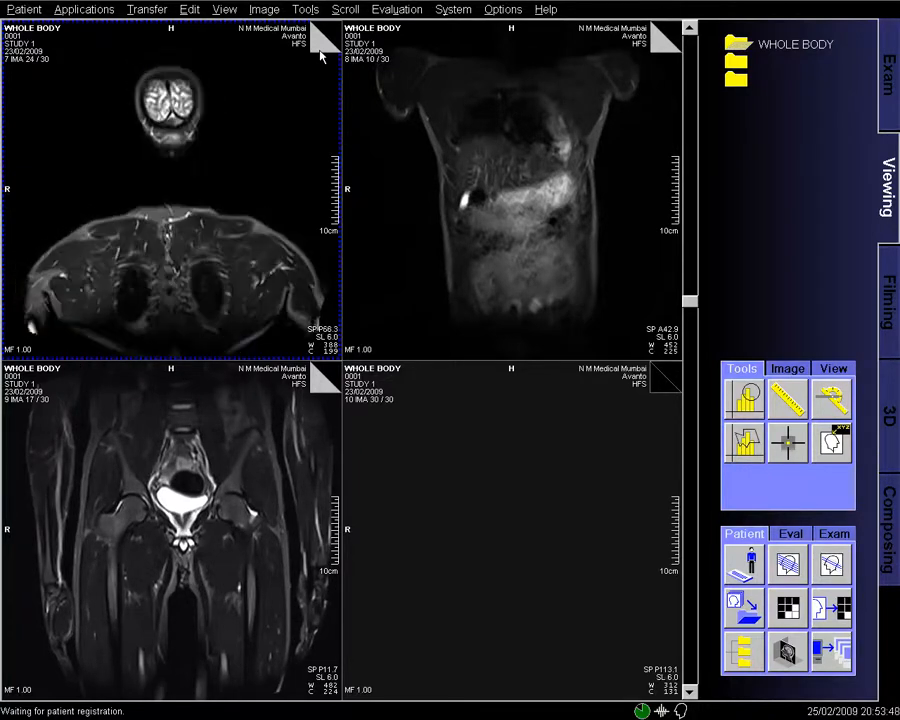
pyautogui.scroll(-2, 322, 55)
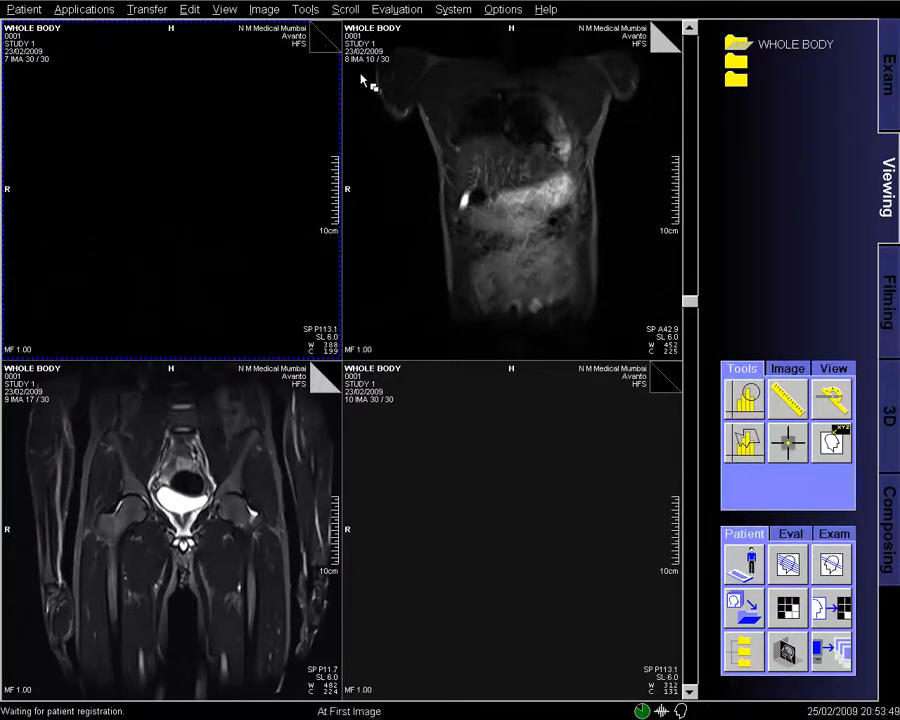
pyautogui.click(548, 172)
pyautogui.scroll(4, 548, 172)
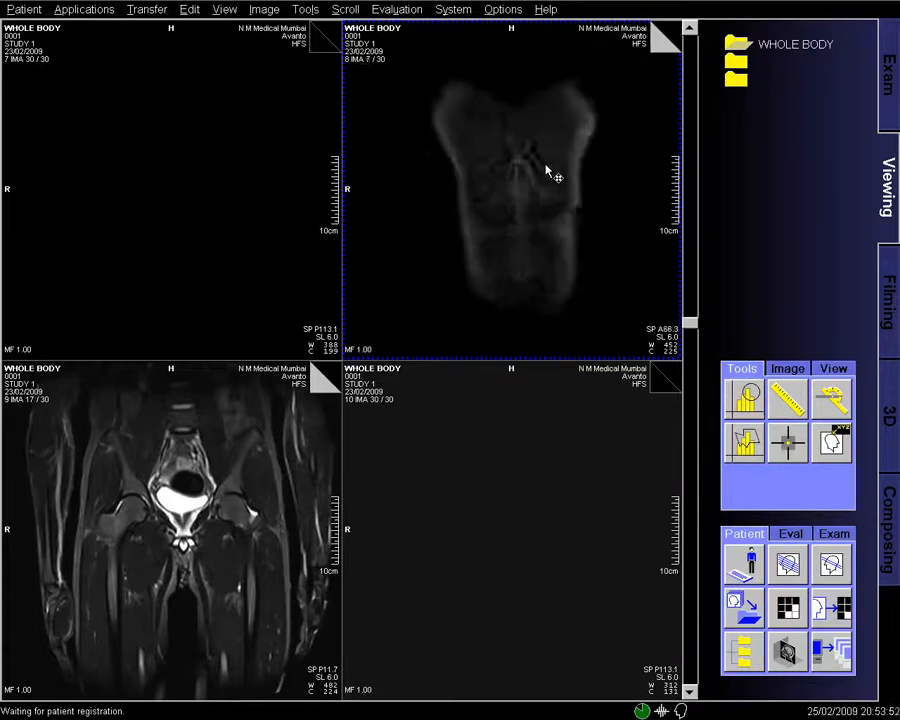
pyautogui.scroll(-8, 548, 172)
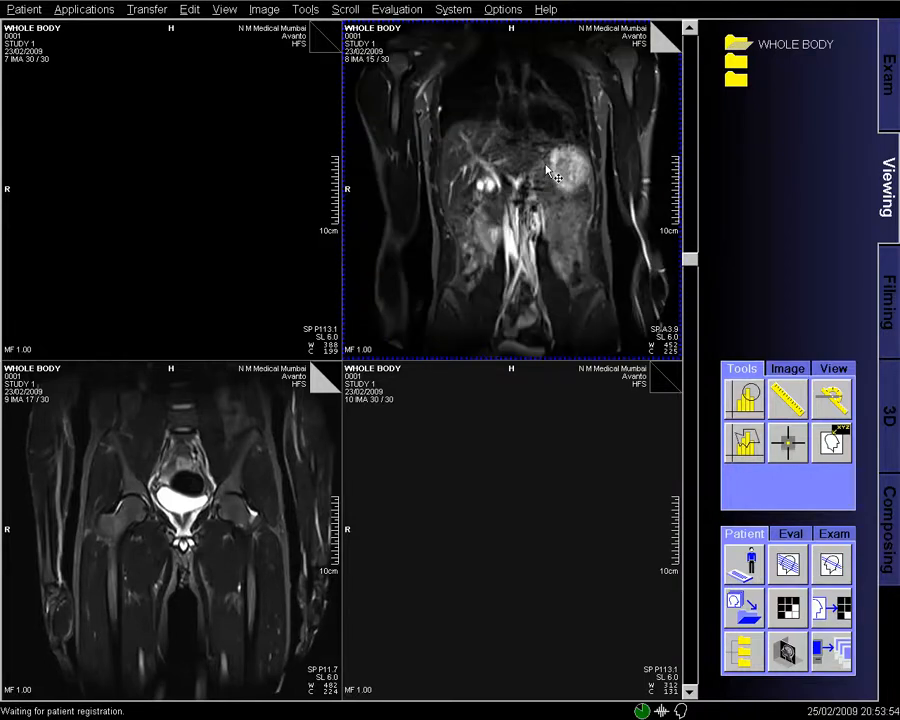
pyautogui.scroll(-6, 548, 172)
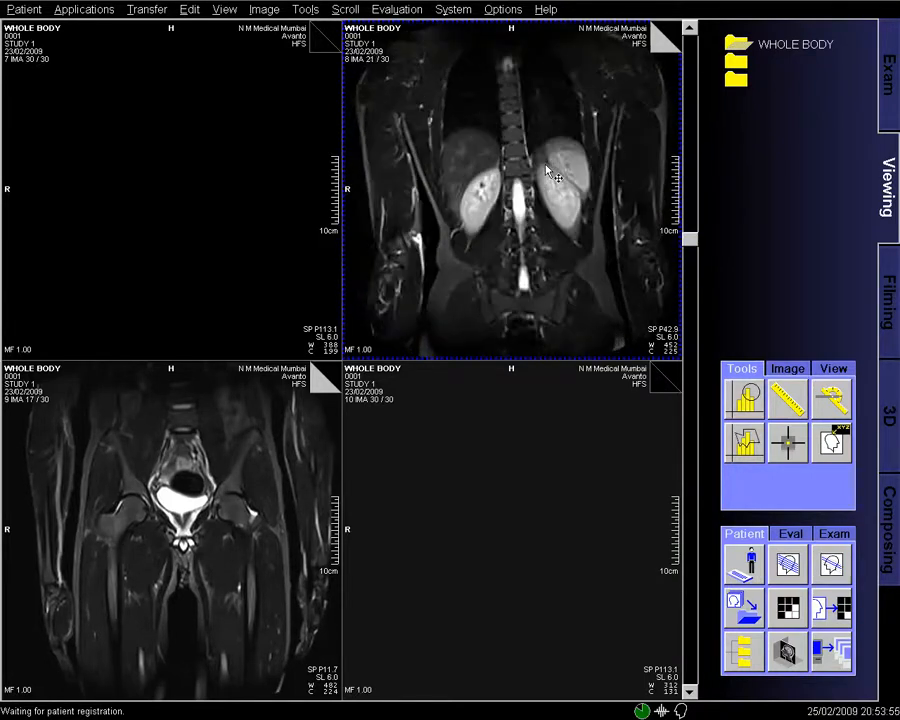
pyautogui.scroll(-9, 548, 172)
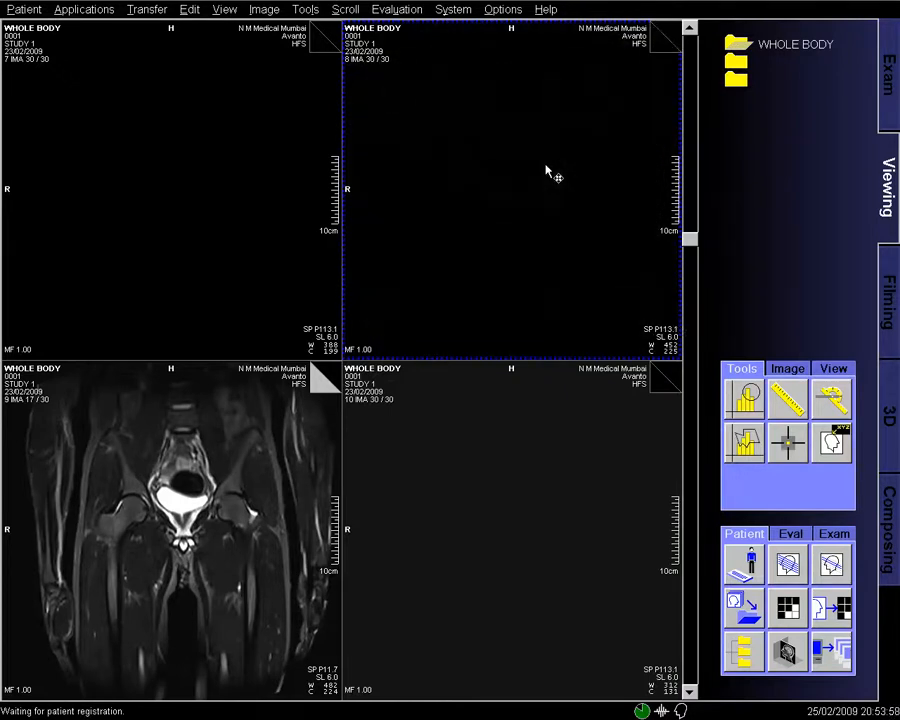
pyautogui.scroll(7, 277, 472)
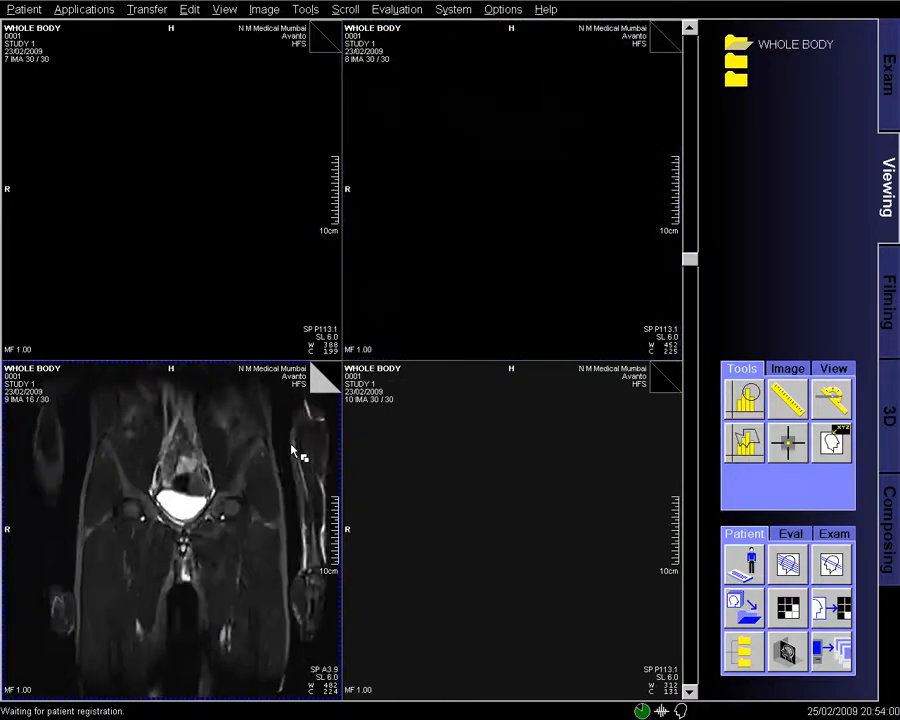
pyautogui.scroll(2, 293, 450)
pyautogui.scroll(-6, 293, 451)
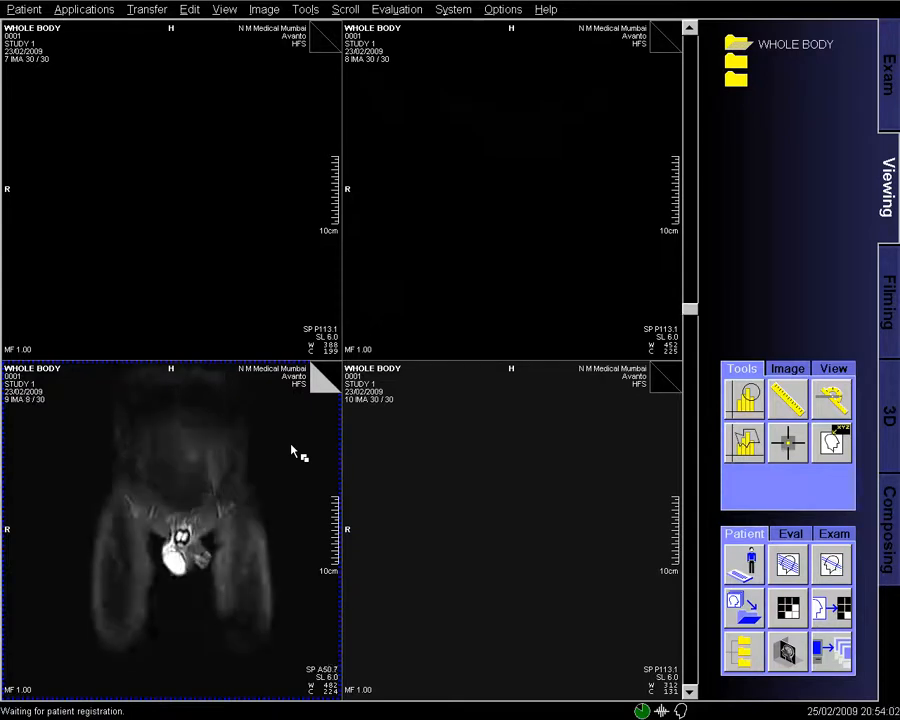
pyautogui.scroll(-7, 293, 450)
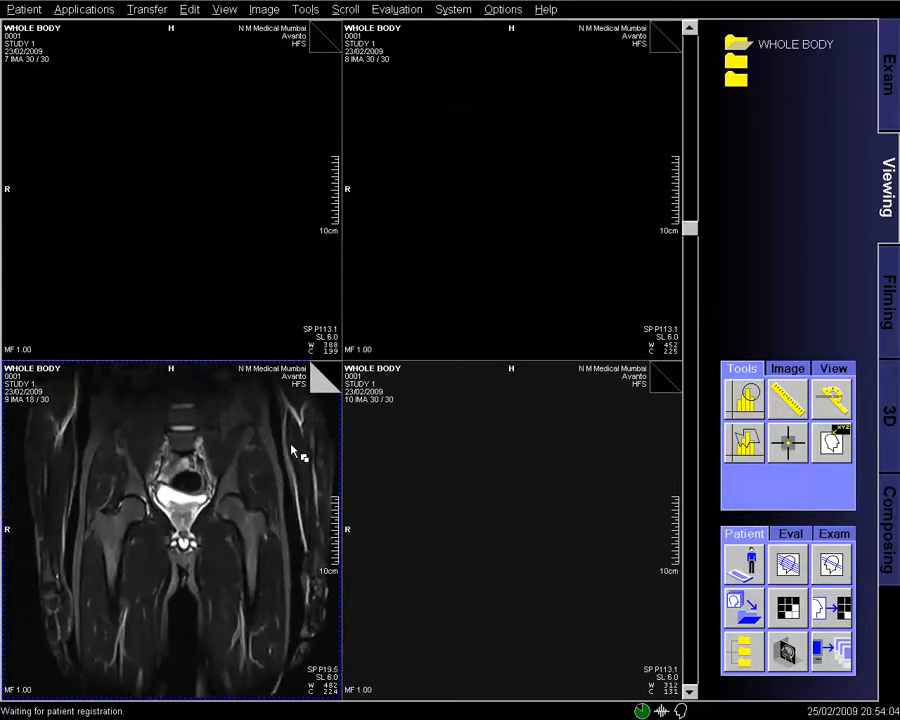
pyautogui.scroll(-7, 293, 450)
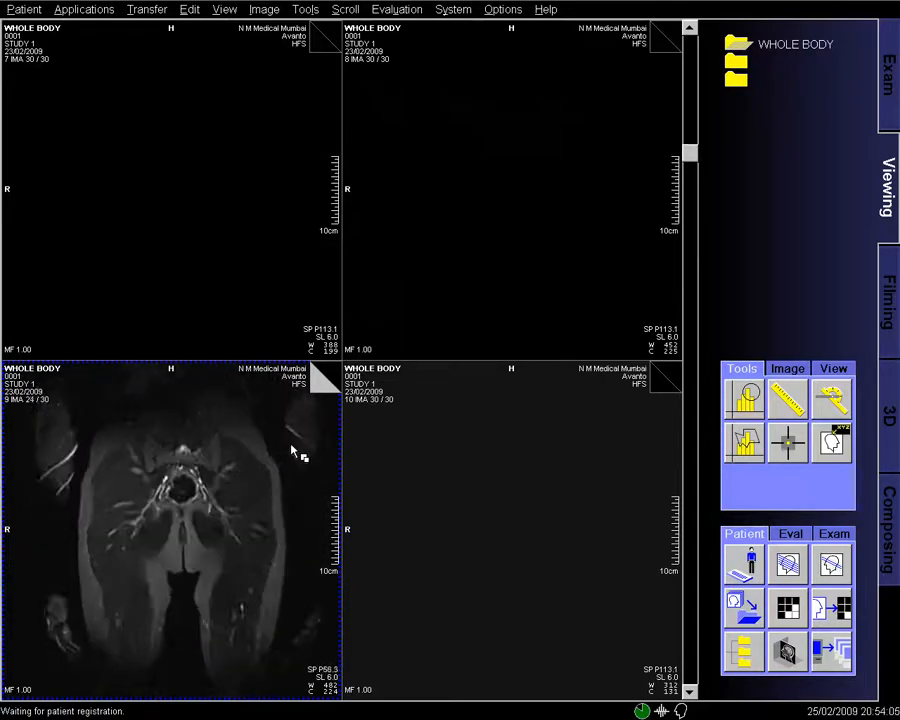
pyautogui.scroll(-2, 293, 451)
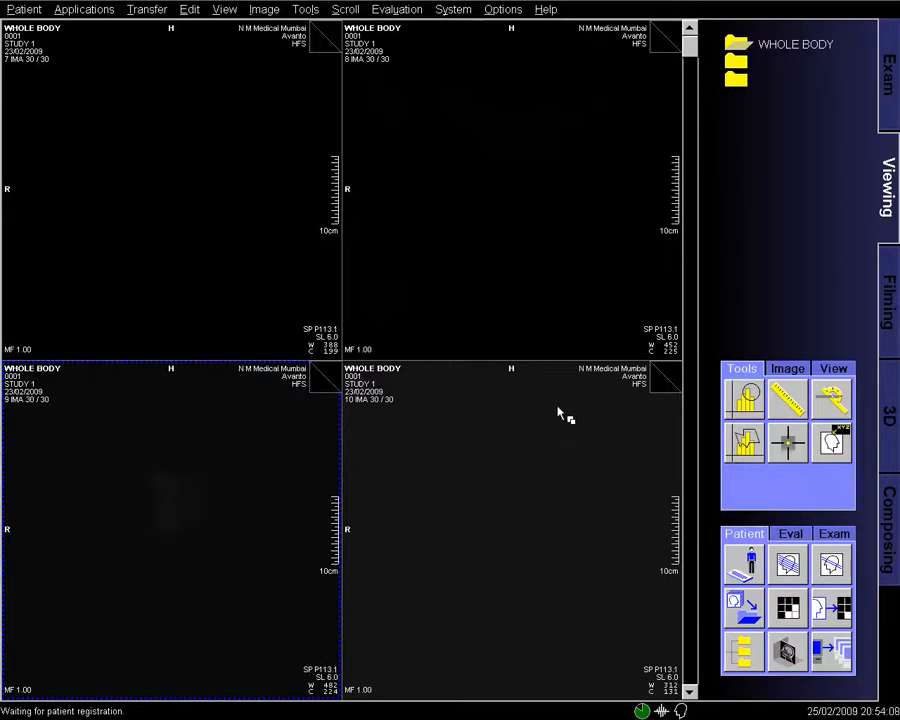
# - Scroll through the lower-leg and foot-station series slices
pyautogui.click(560, 414)
pyautogui.scroll(6, 555, 413)
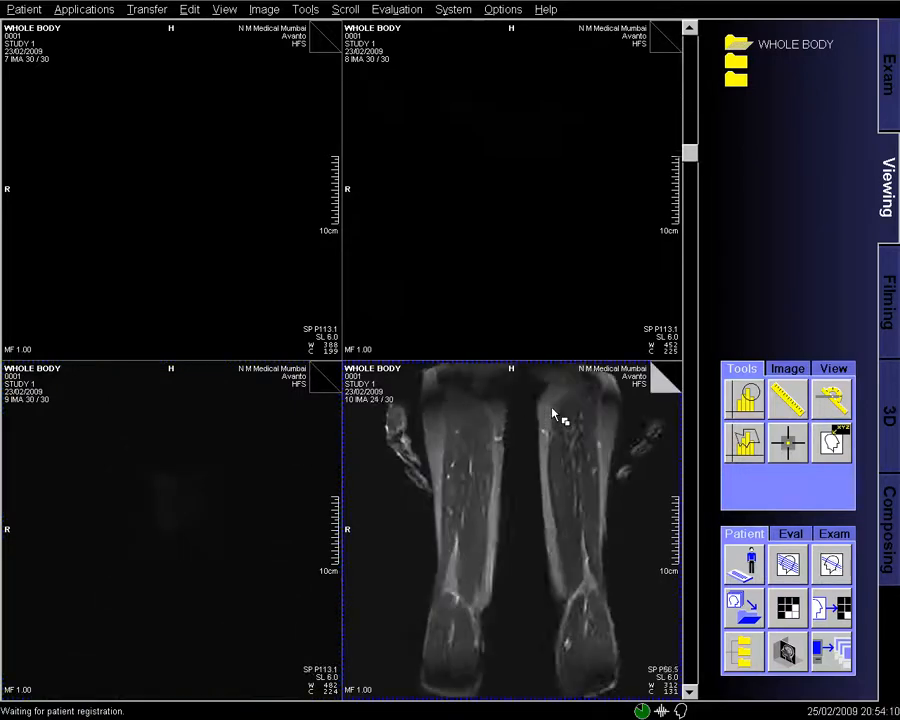
pyautogui.scroll(6, 555, 413)
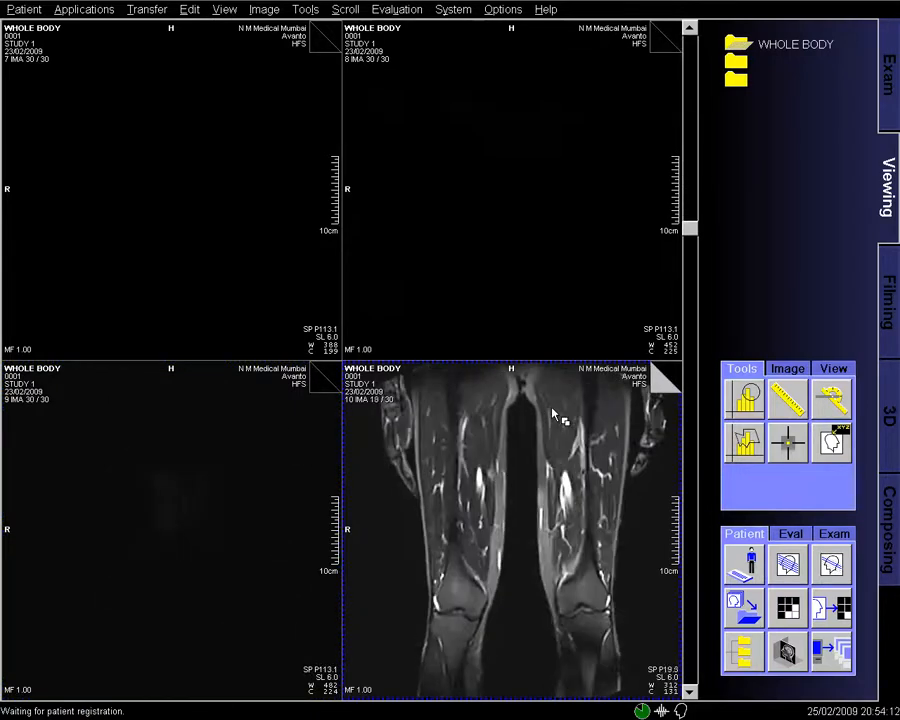
pyautogui.scroll(7, 555, 413)
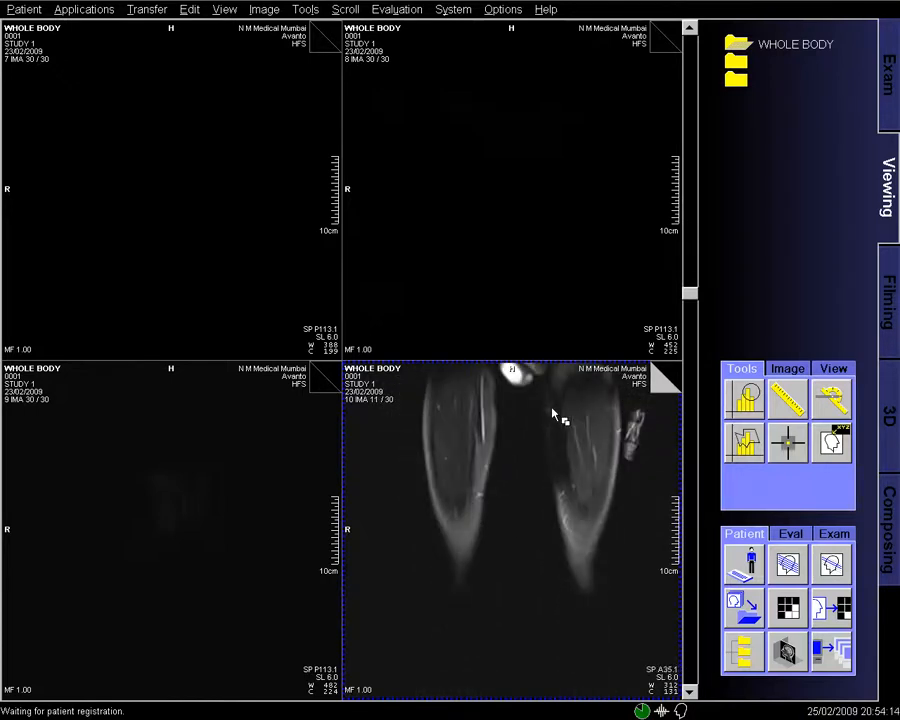
pyautogui.scroll(5, 555, 413)
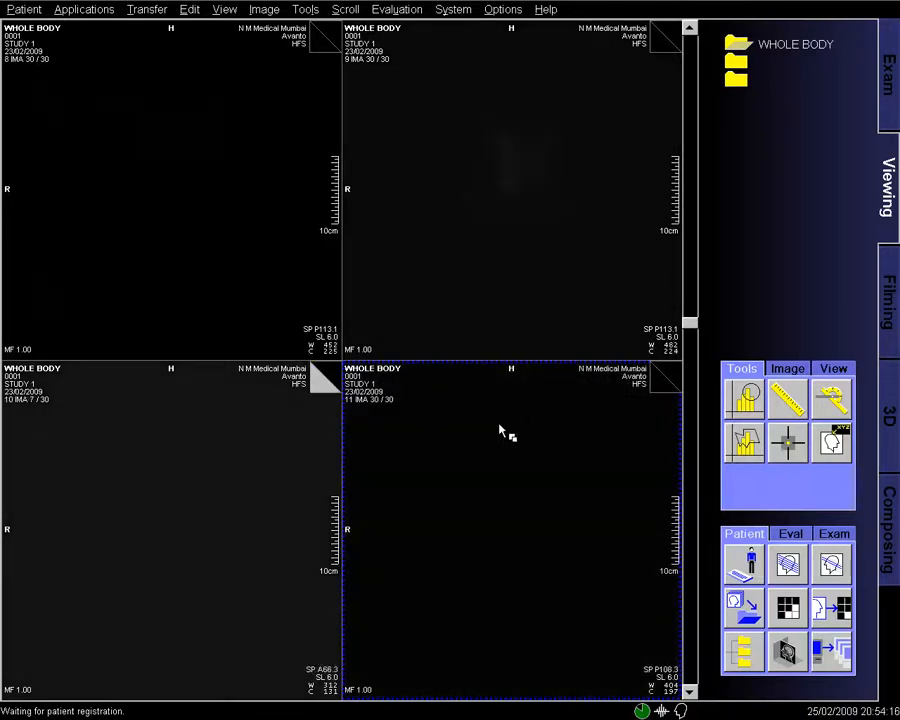
pyautogui.scroll(7, 452, 437)
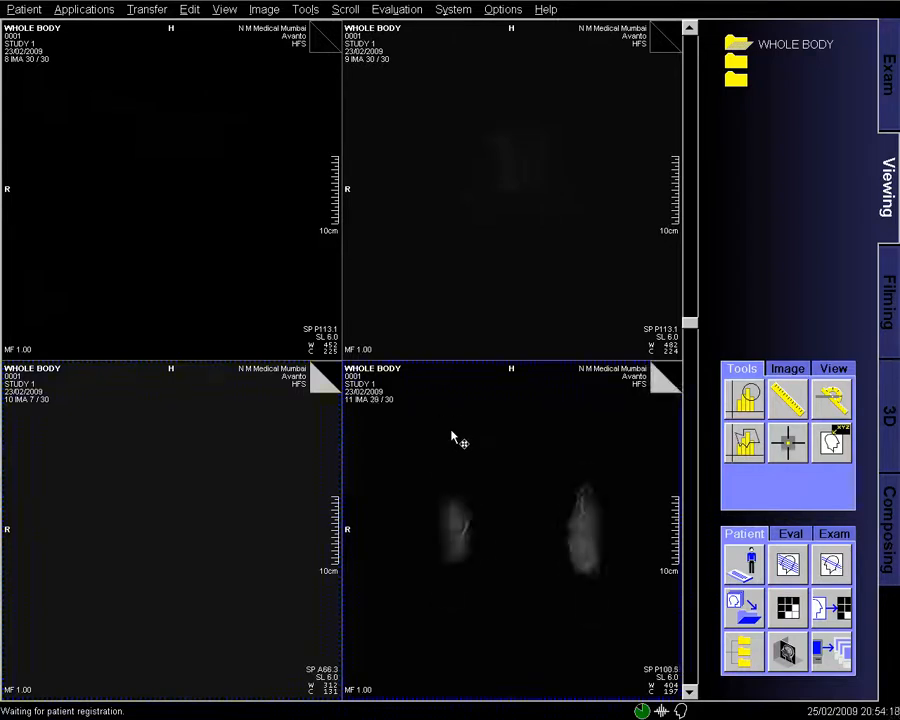
pyautogui.scroll(8, 452, 437)
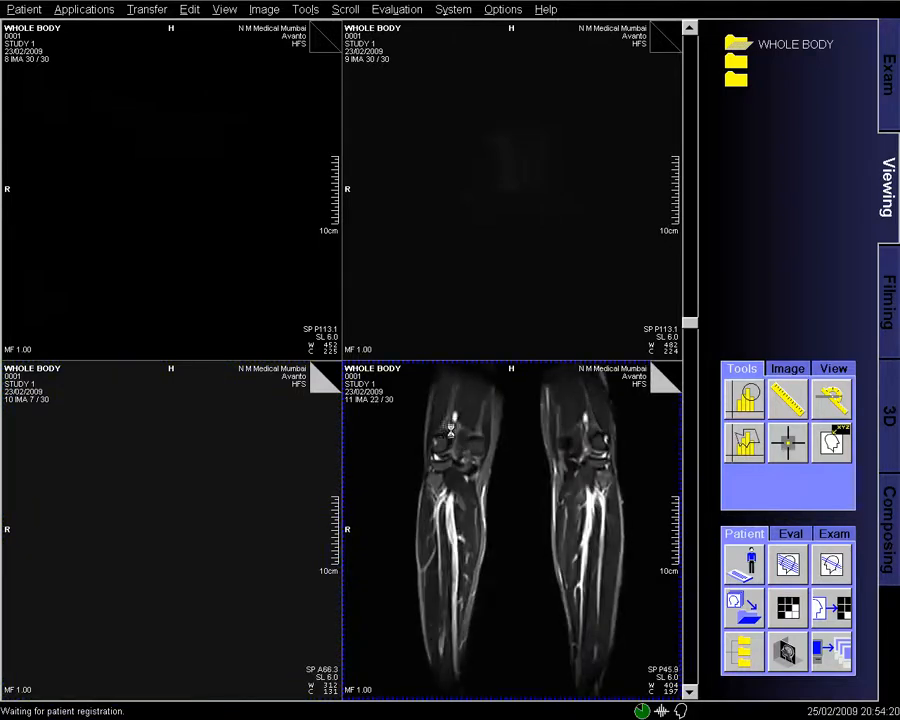
pyautogui.scroll(15, 452, 437)
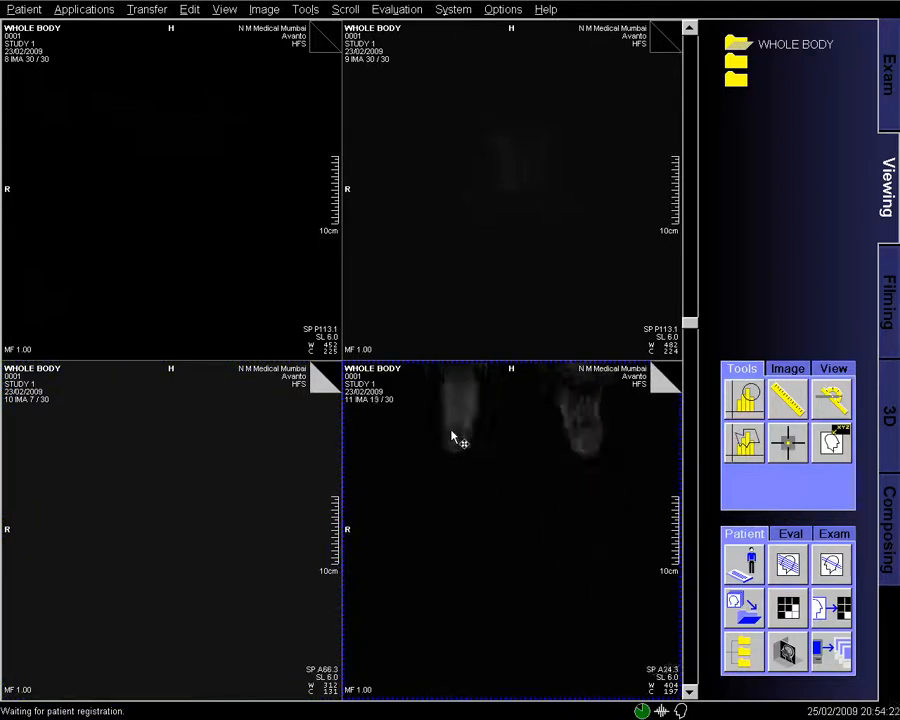
pyautogui.scroll(9, 452, 437)
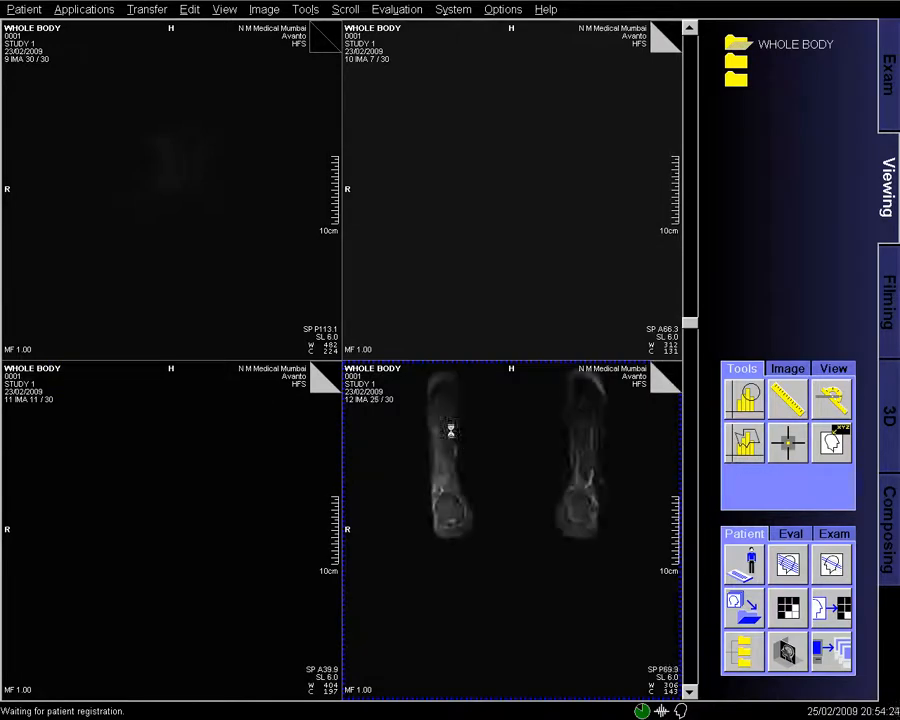
pyautogui.scroll(10, 452, 437)
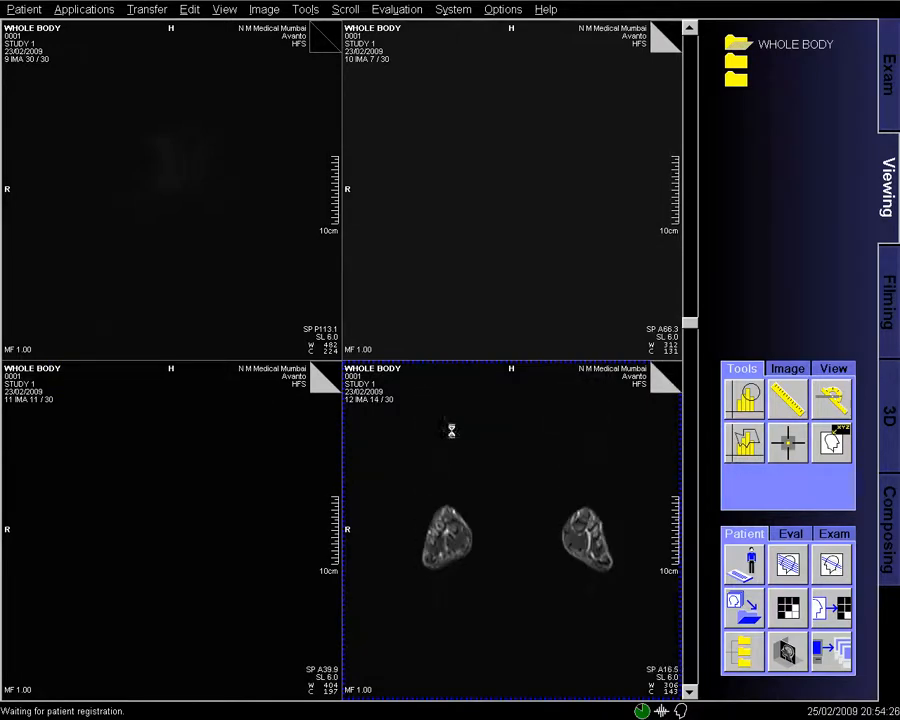
pyautogui.scroll(8, 452, 437)
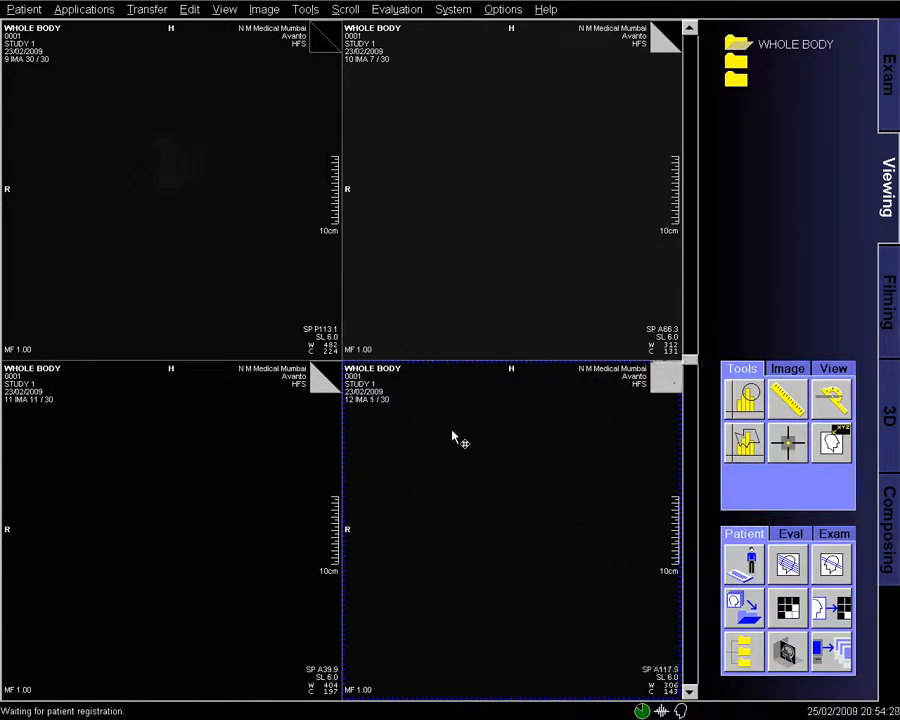
pyautogui.click(24, 9)
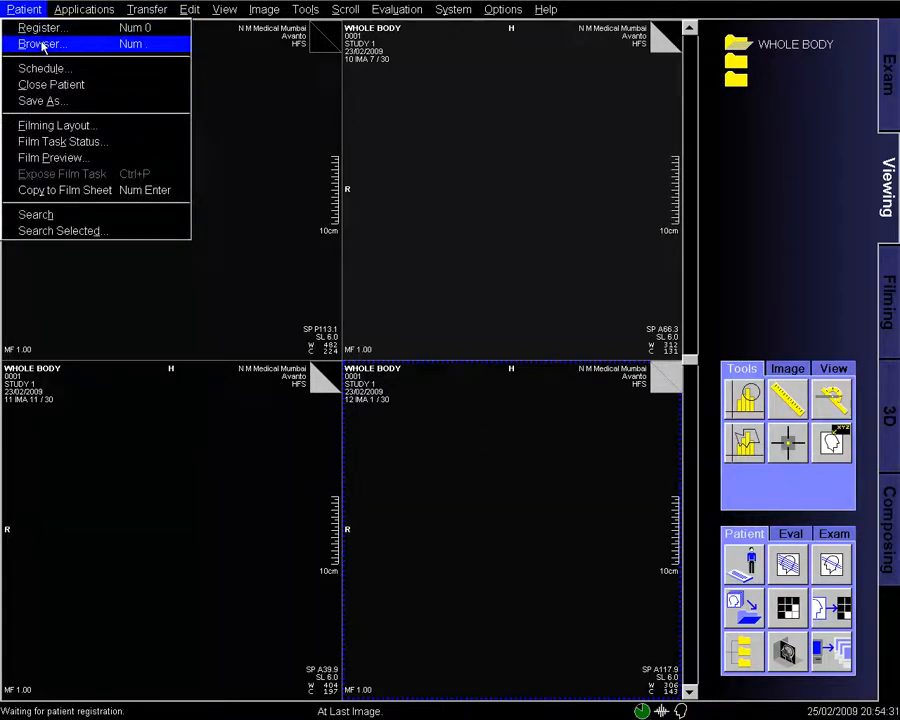
# - Select the six t2_tirm_cor station series [7] to [12] in the Patient Browser
pyautogui.click(30, 38)
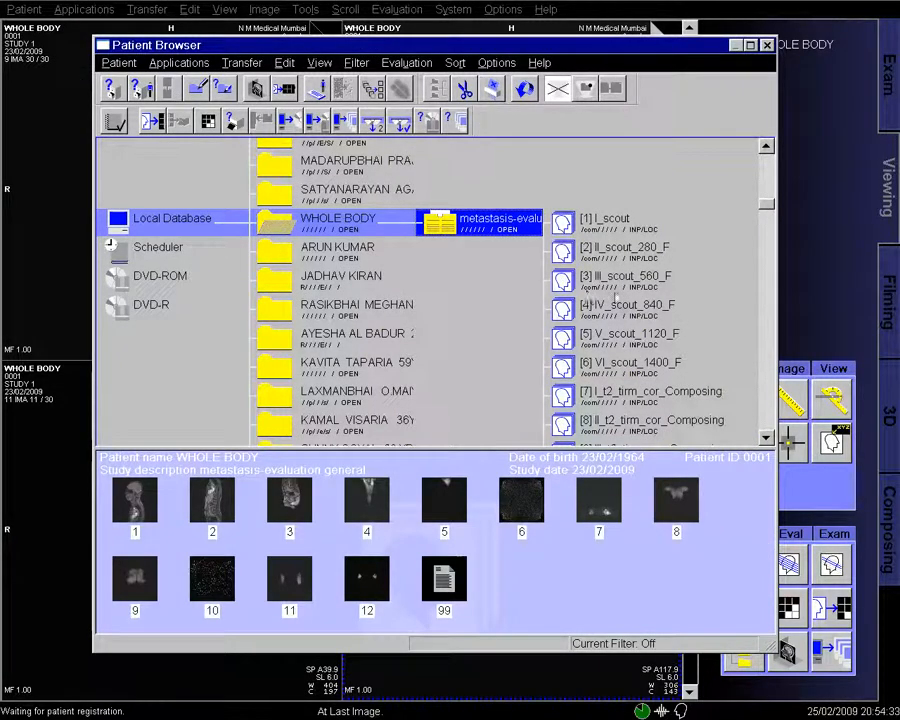
pyautogui.click(615, 285)
pyautogui.click(655, 333)
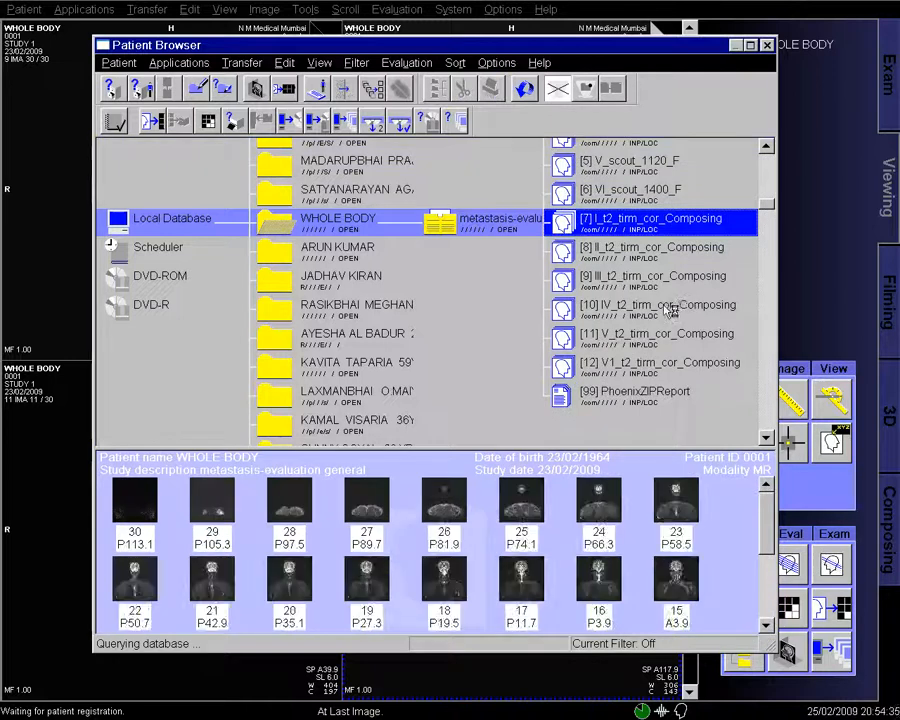
pyautogui.keyDown('ctrl'); pyautogui.click(668, 252); pyautogui.keyUp('ctrl')
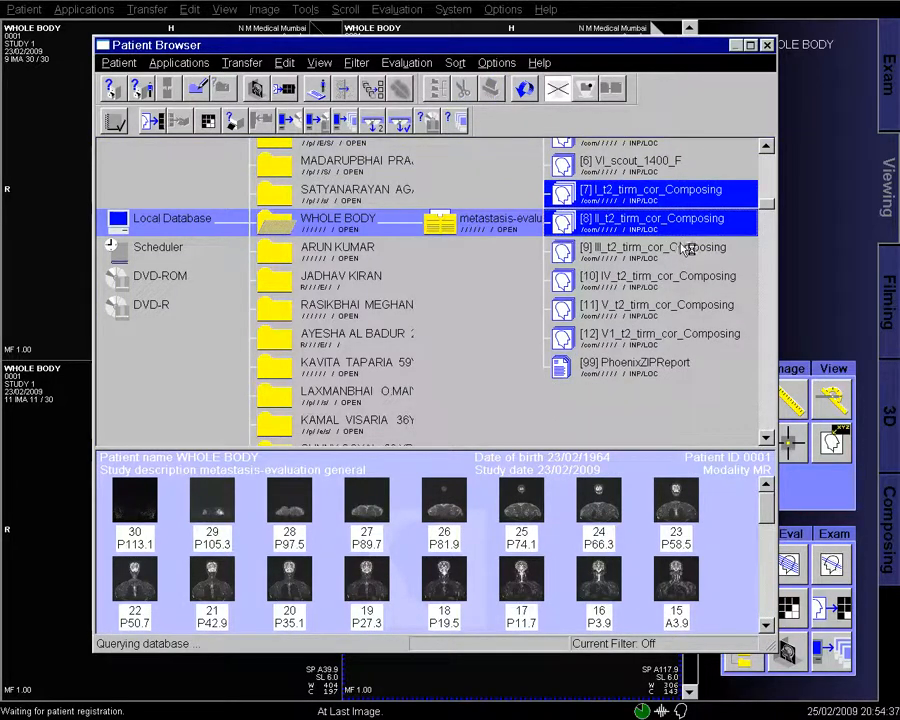
pyautogui.keyDown('ctrl'); pyautogui.click(684, 246); pyautogui.keyUp('ctrl')
pyautogui.keyDown('ctrl'); pyautogui.click(684, 246); pyautogui.keyUp('ctrl')
pyautogui.keyDown('ctrl'); pyautogui.click(684, 250); pyautogui.keyUp('ctrl')
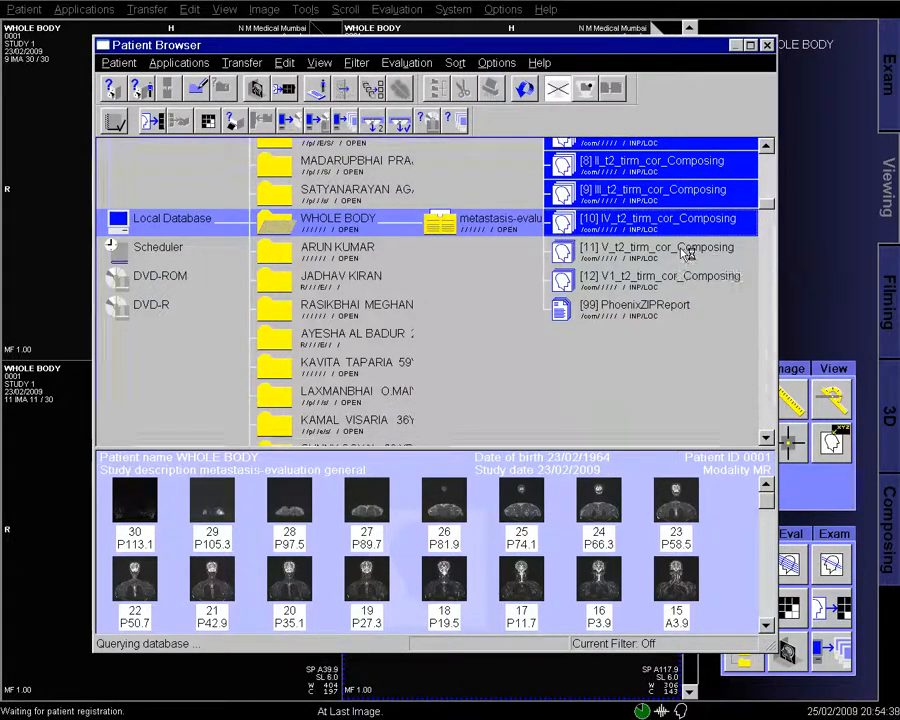
pyautogui.keyDown('ctrl'); pyautogui.click(685, 256); pyautogui.keyUp('ctrl')
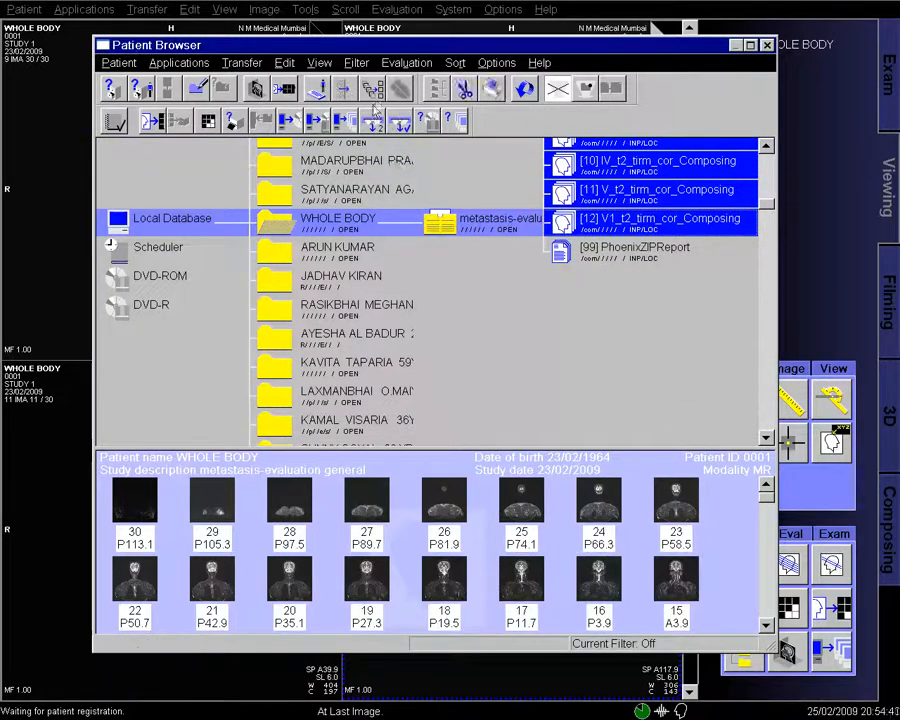
# - Compose the selected stations with MRComposer for spine and dismiss the Image Quality warning
pyautogui.click(372, 89)
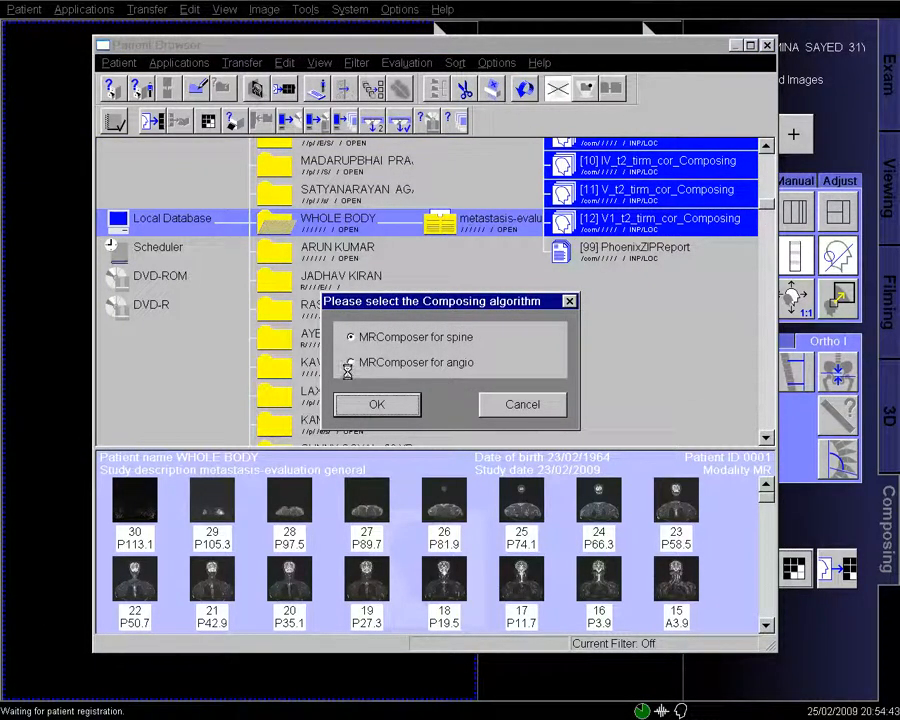
pyautogui.click(369, 397)
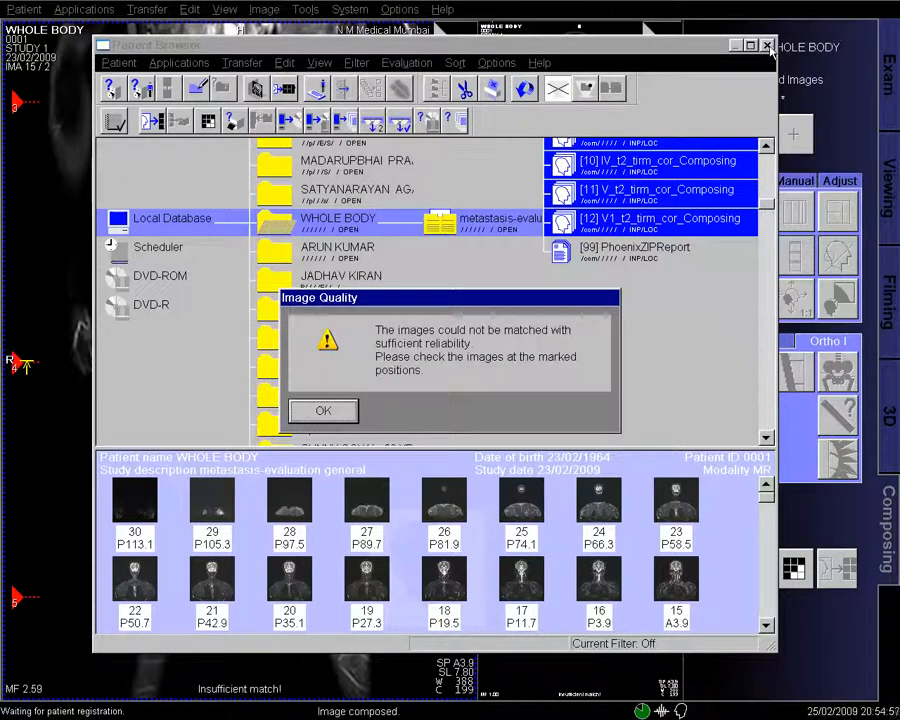
pyautogui.click(343, 410)
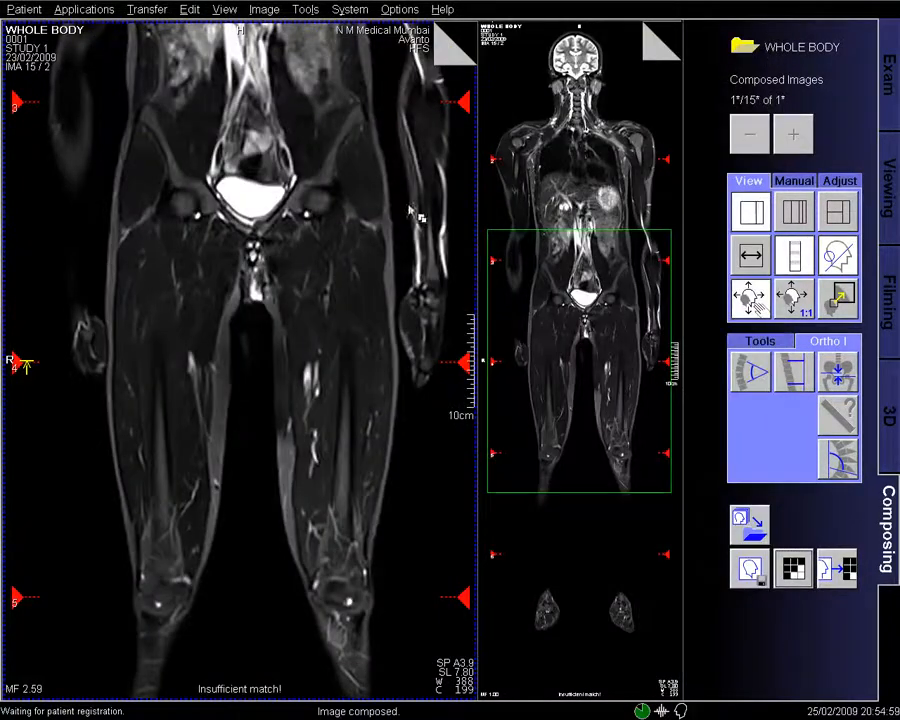
# - Magnify the left composed whole-body image and page through its slices
pyautogui.moveTo(447, 640); pyautogui.dragTo(433, 544)
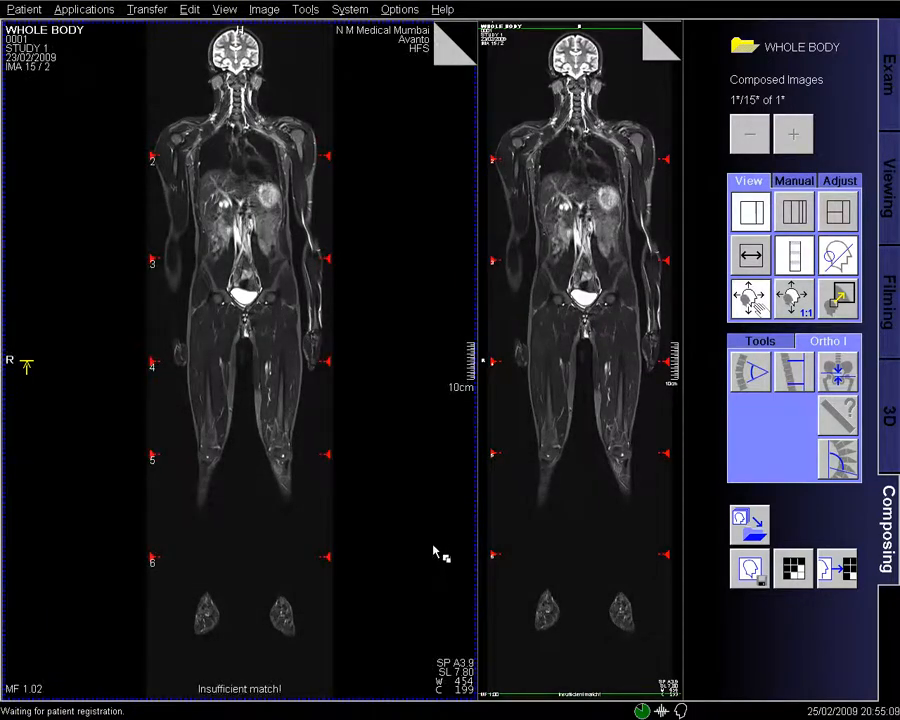
pyautogui.scroll(-4, 409, 512)
pyautogui.scroll(-6, 400, 510)
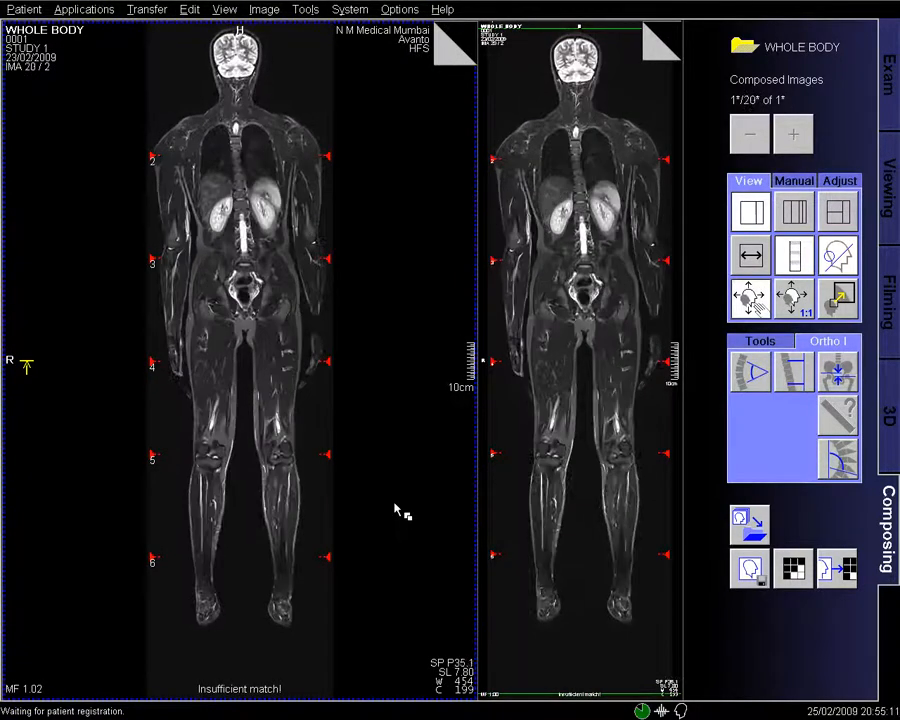
pyautogui.scroll(2, 400, 510)
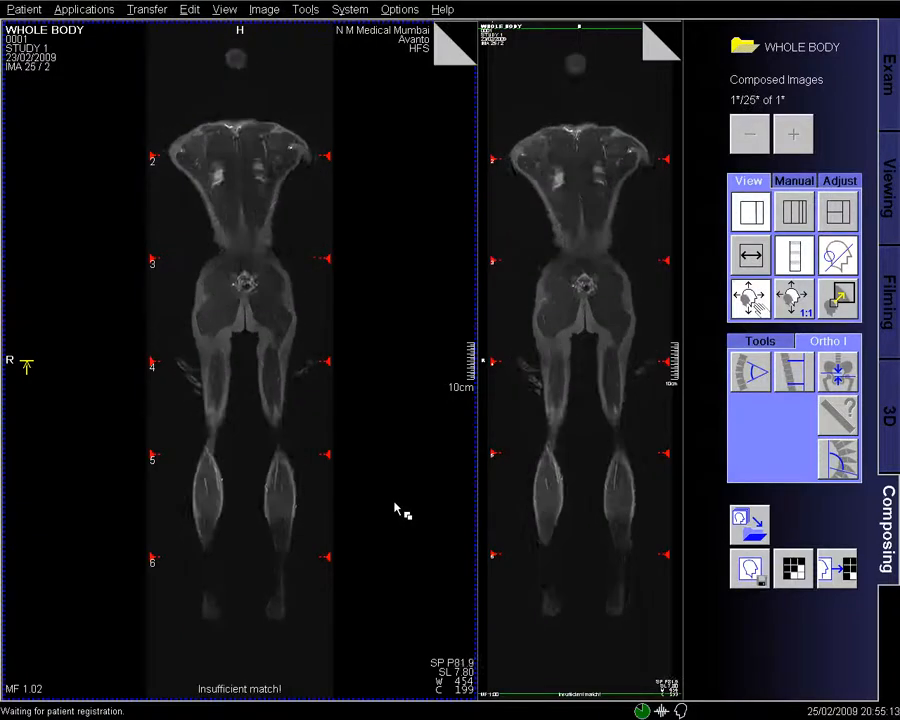
# - Adjust the left image's contrast, position and zoom to MF 1.07, then page through the slices
pyautogui.moveTo(418, 568); pyautogui.dragTo(409, 553)
pyautogui.moveTo(350, 348); pyautogui.dragTo(321, 348)
pyautogui.moveTo(409, 577)
pyautogui.mouseDown()
pyautogui.moveTo(410, 561)
pyautogui.moveTo(410, 580)
pyautogui.mouseUp()
pyautogui.scroll(6, 405, 525)
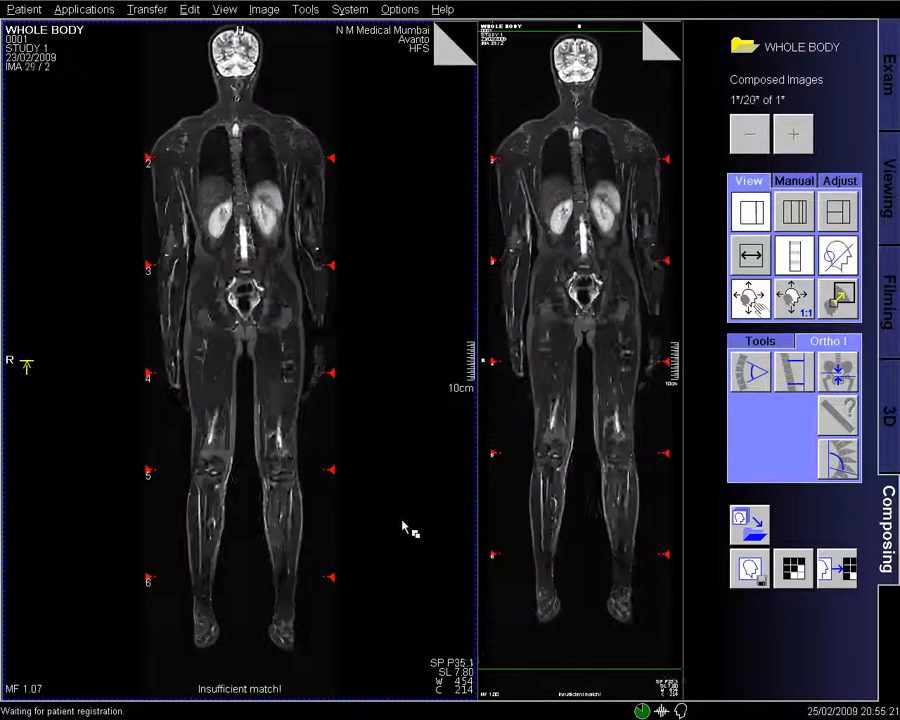
pyautogui.scroll(5, 404, 525)
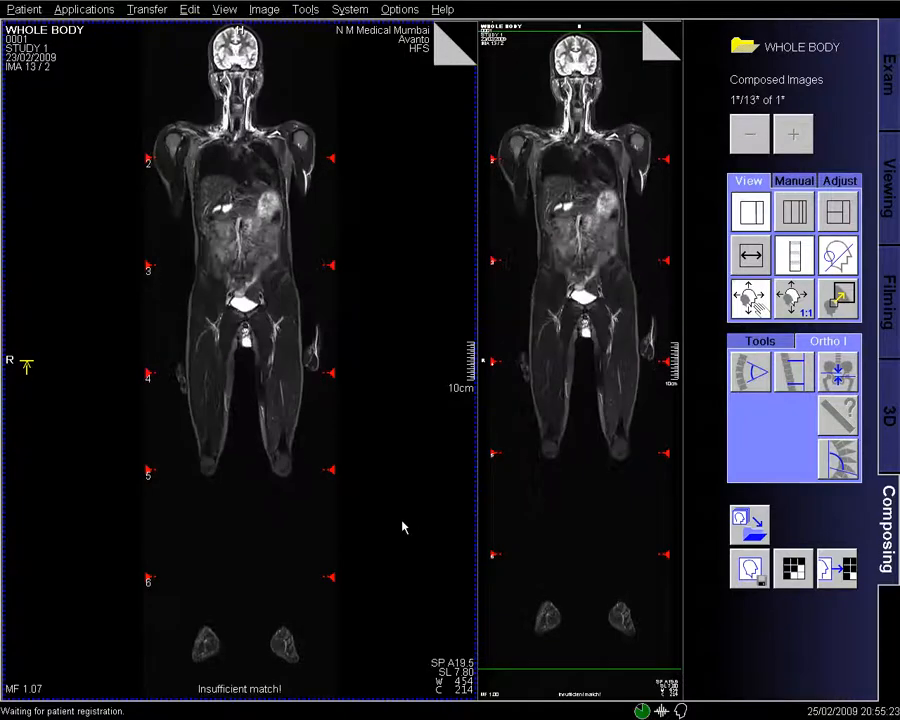
pyautogui.scroll(-7, 296, 314)
pyautogui.scroll(-3, 297, 314)
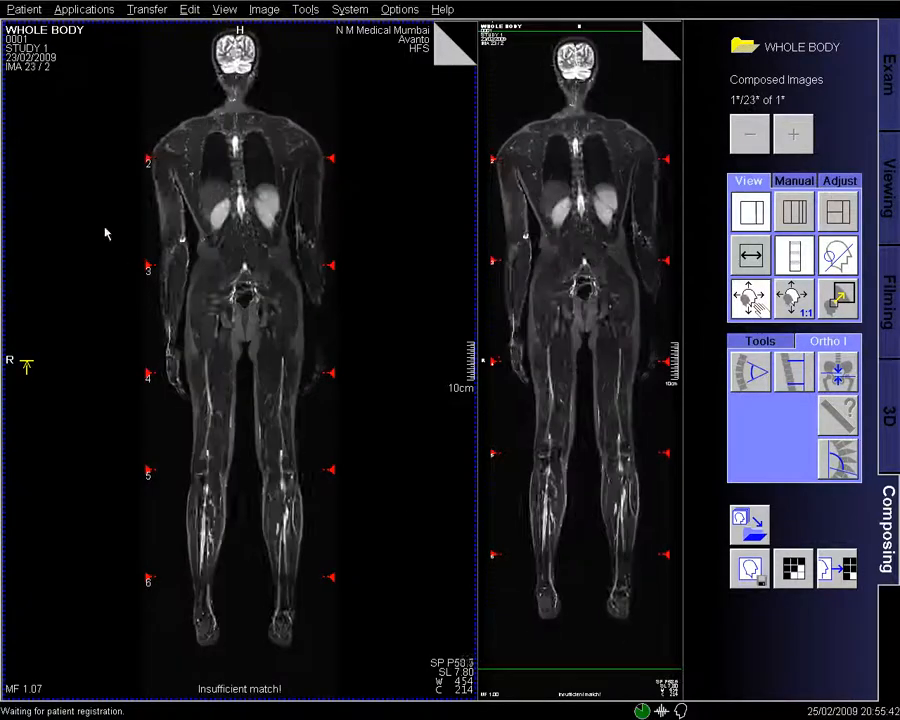
pyautogui.click(27, 10)
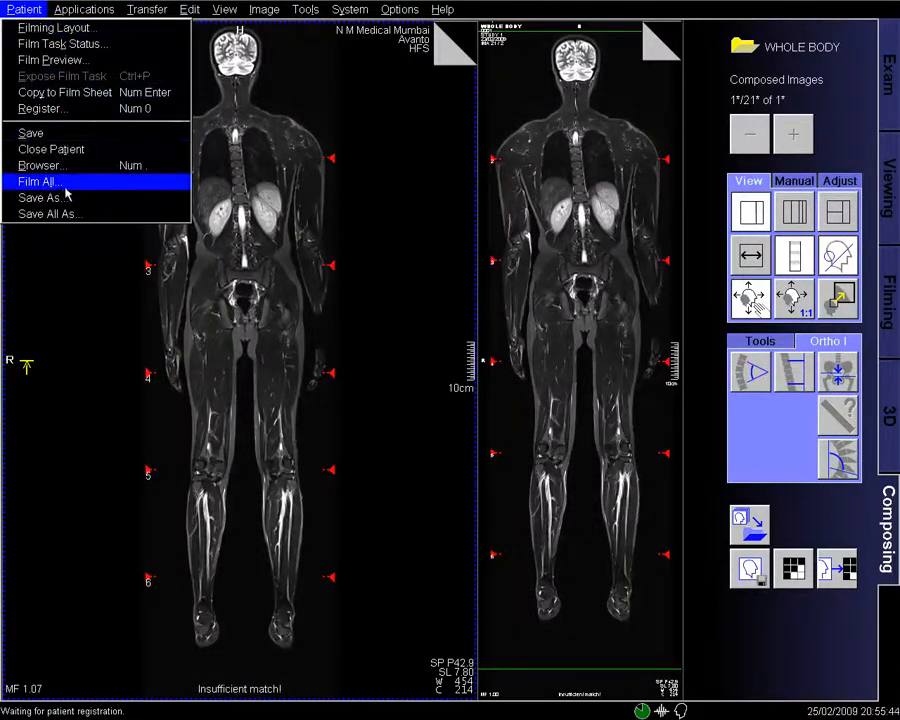
# - Save all 29 composed images as a new series named 'WB STIR' and answer No in the Composing prompt
pyautogui.click(50, 214)
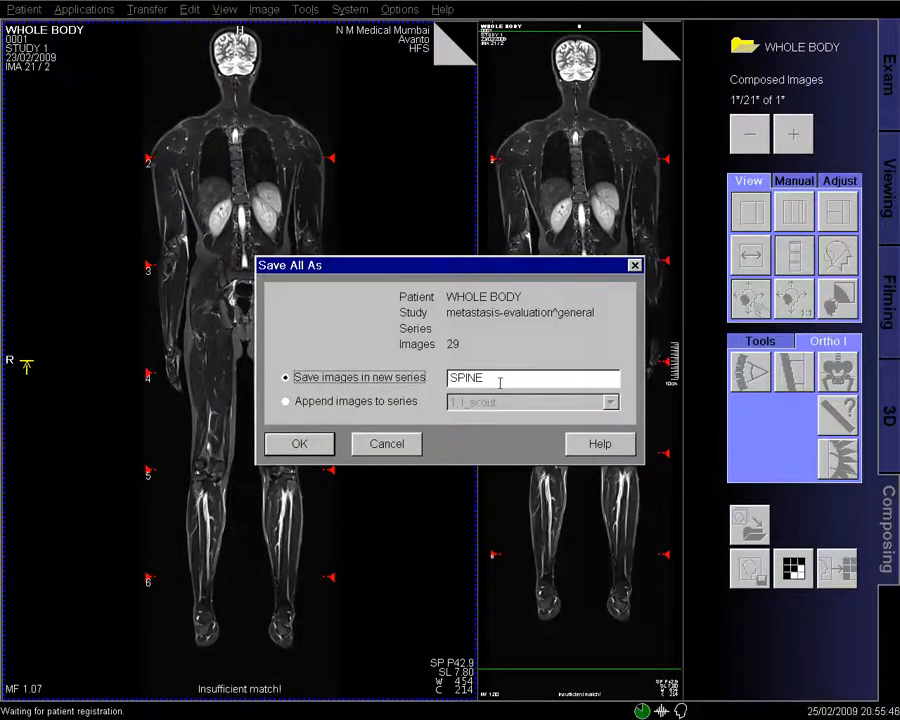
pyautogui.press('Tab')
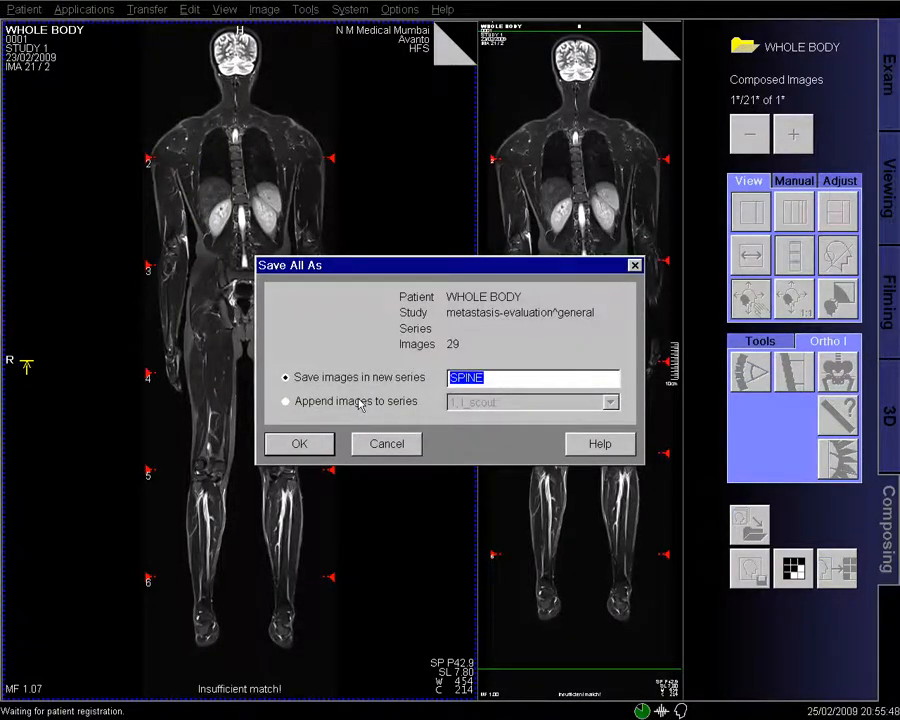
pyautogui.write('WB STIR')
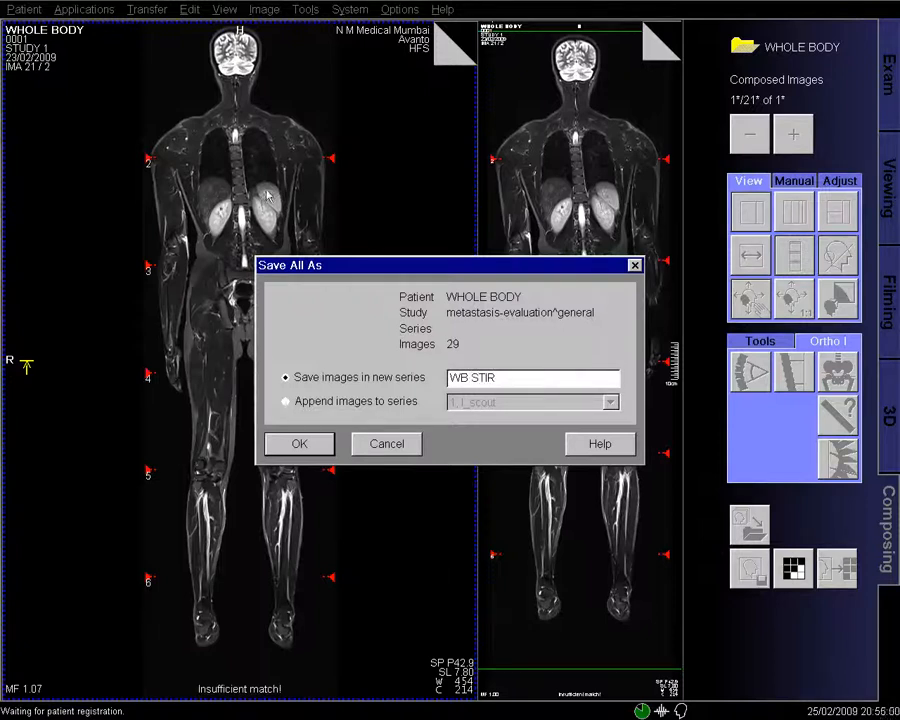
pyautogui.click(300, 444)
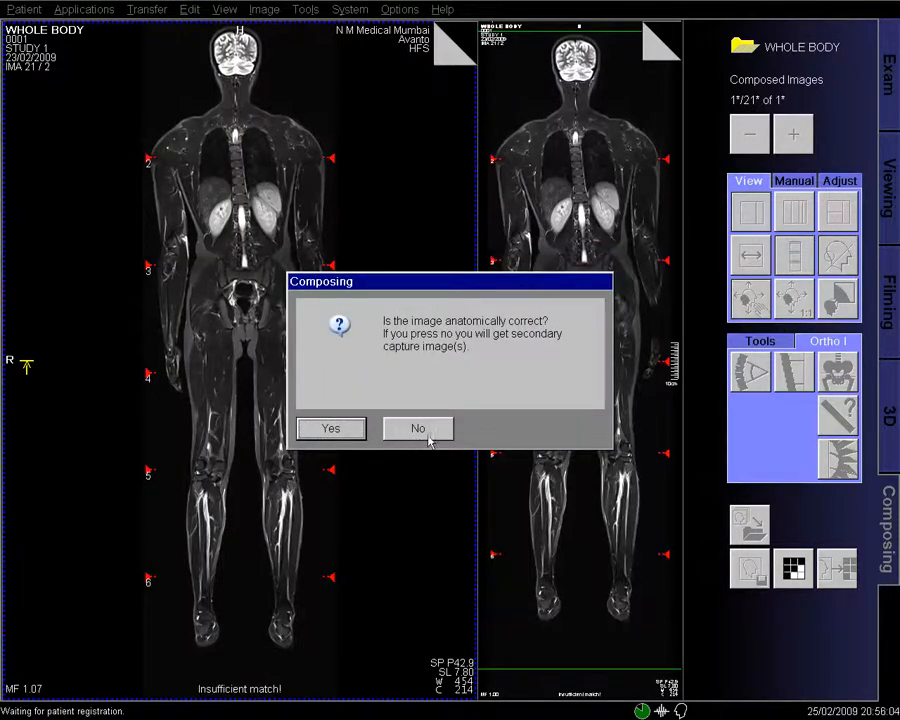
pyautogui.click(417, 430)
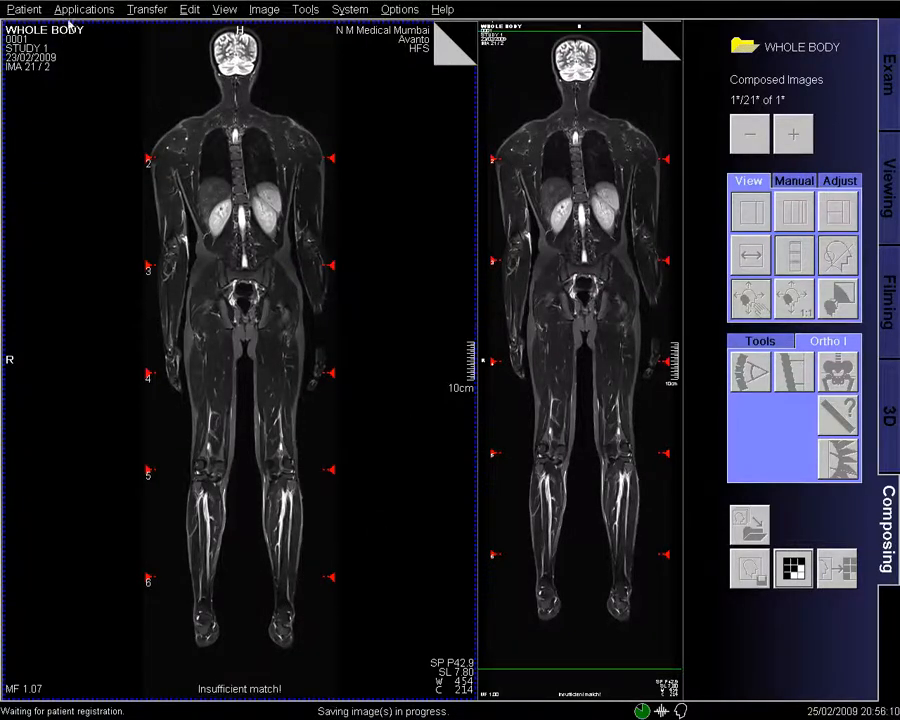
pyautogui.click(25, 12)
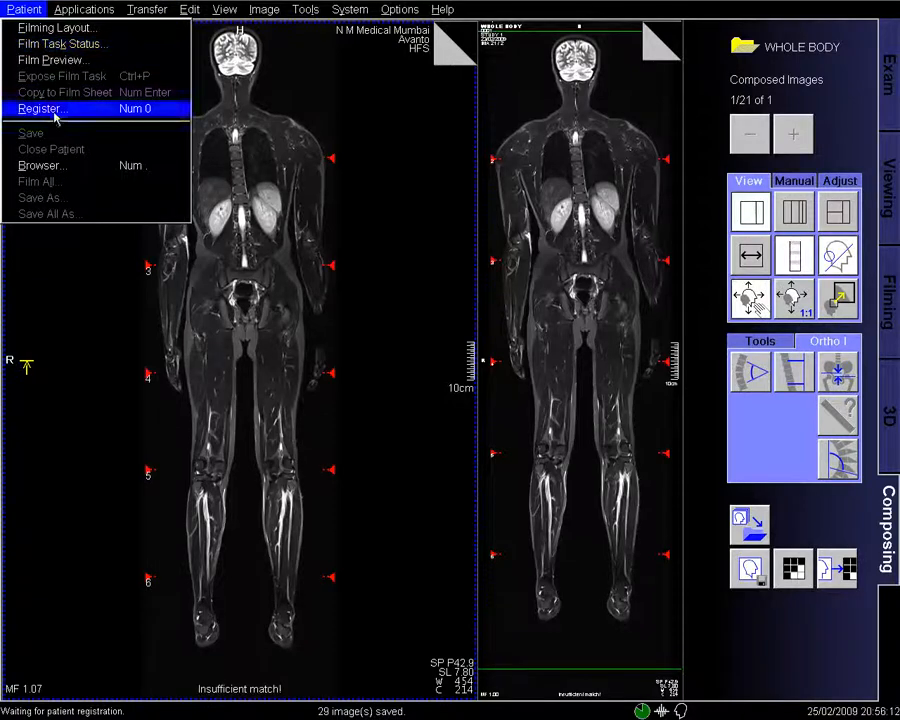
# - Load series [100] WB STIR from the Patient Browser into the Viewing workspace
pyautogui.click(38, 165)
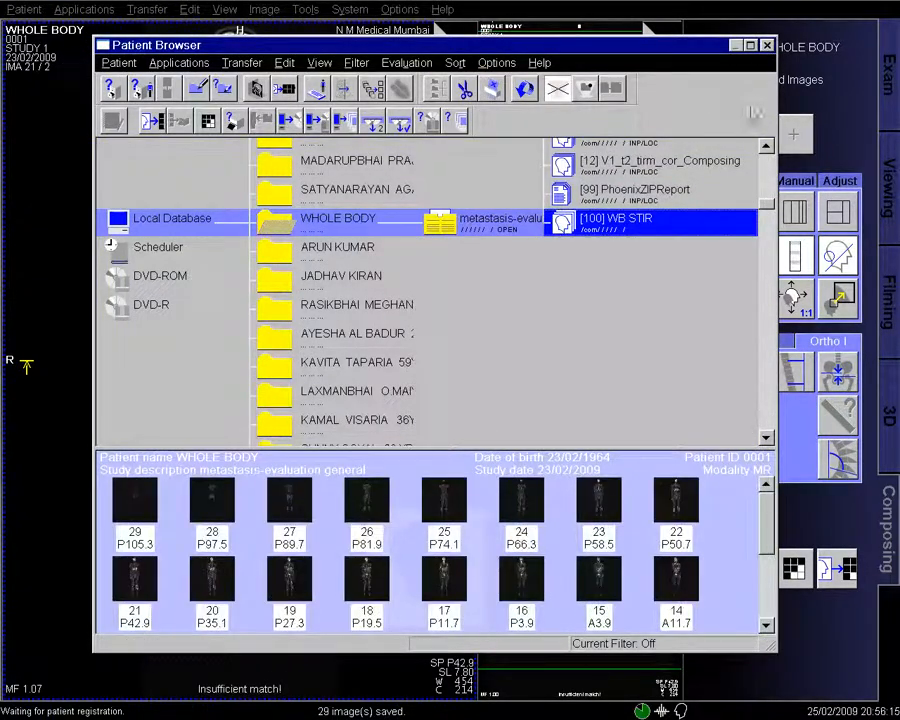
pyautogui.click(288, 90)
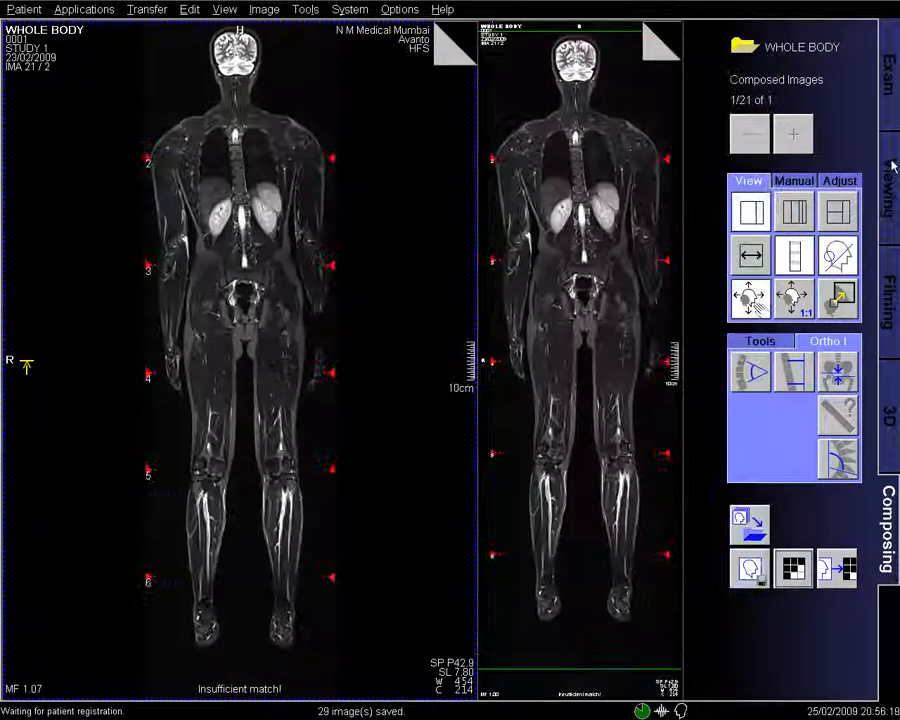
pyautogui.click(890, 168)
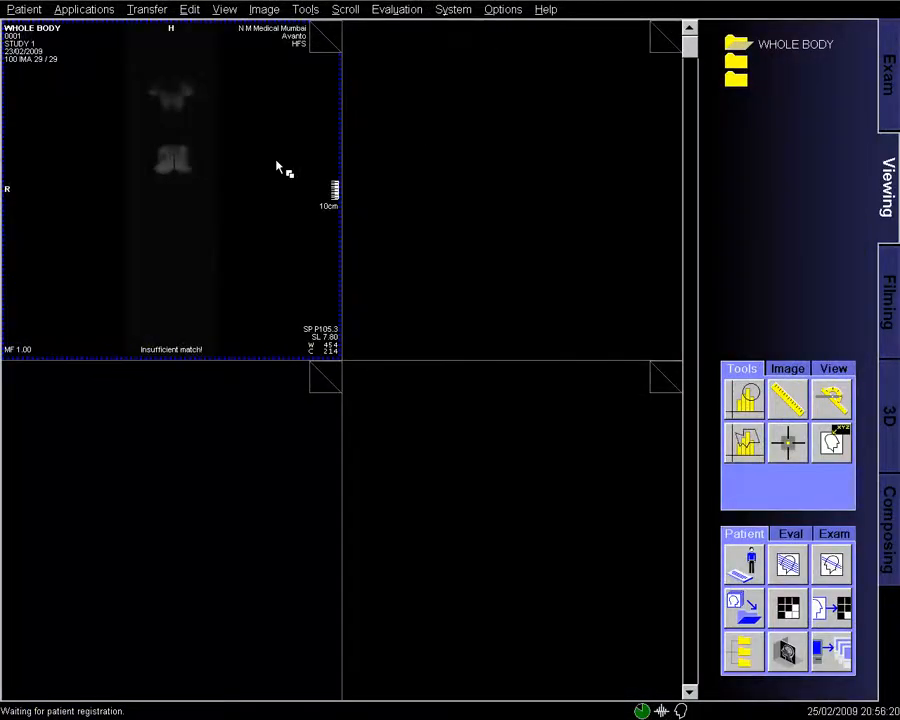
# - Show the WB STIR series in a 1x1 layout and page through its images
pyautogui.scroll(-1, 276, 167)
pyautogui.click(848, 368)
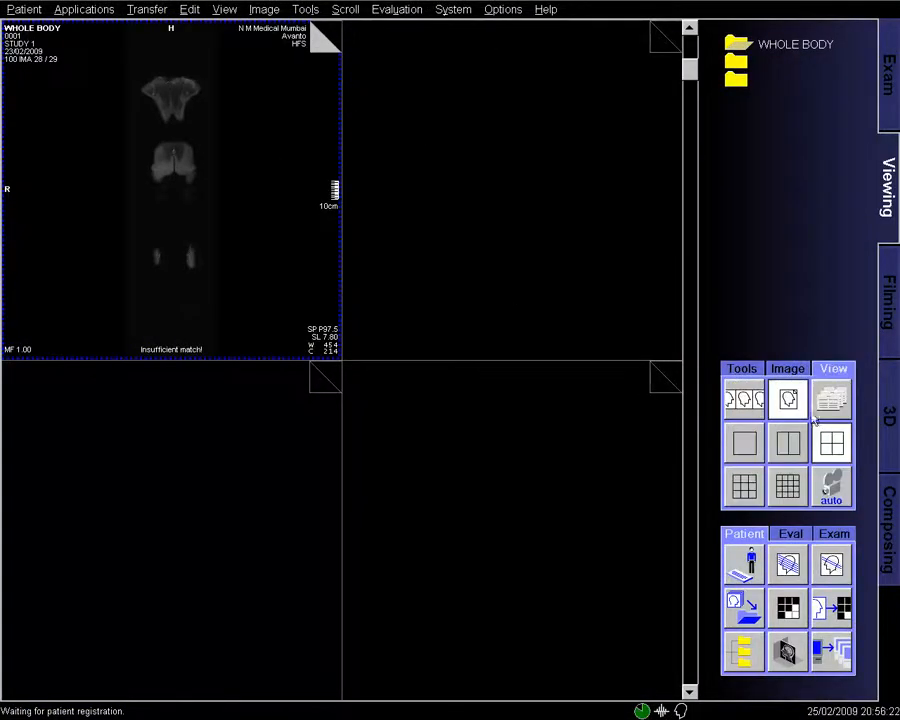
pyautogui.click(744, 443)
pyautogui.scroll(-3, 469, 293)
pyautogui.scroll(-8, 469, 293)
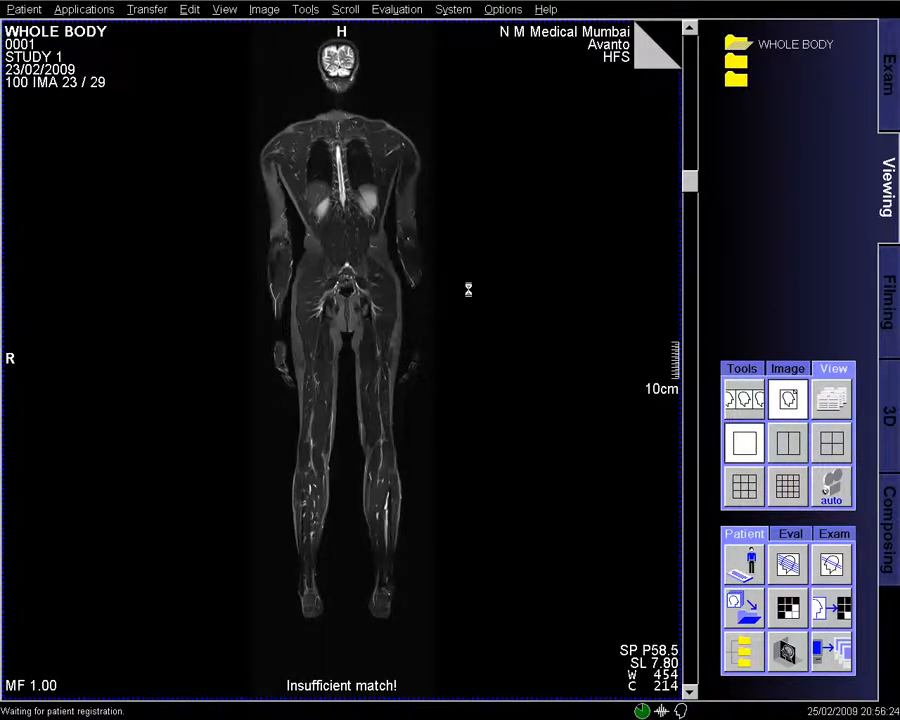